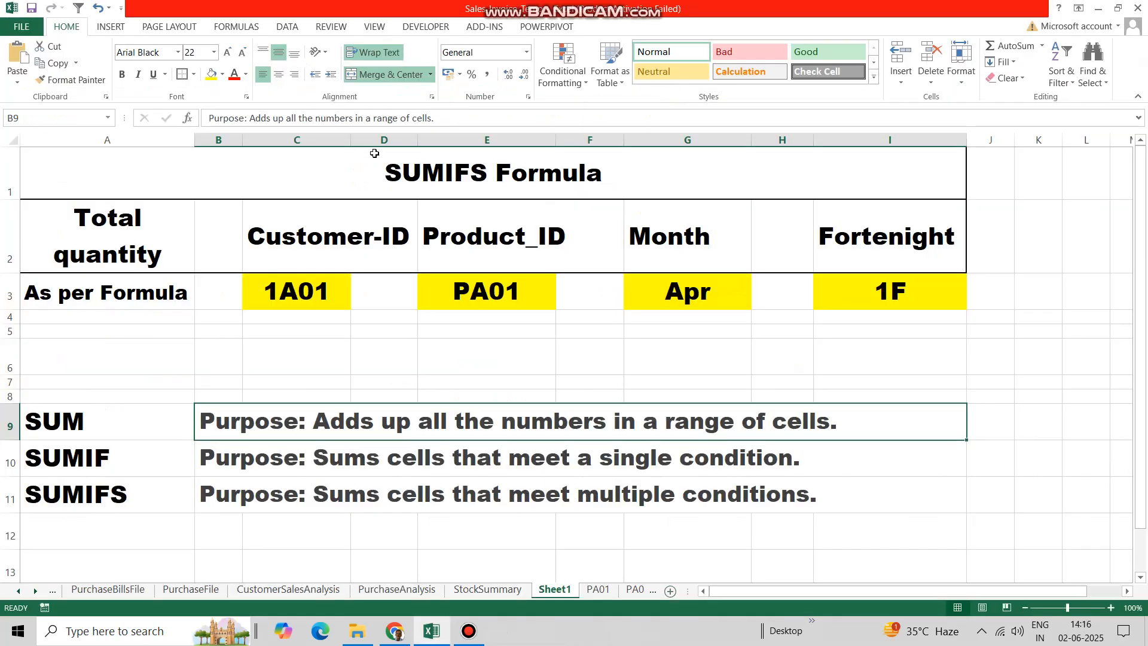
Examine the SUM formula in the Gross Amount cell J23 on the PurchaseEntry sheet.
{"action": "double_click", "coordinate": [372, 170]}
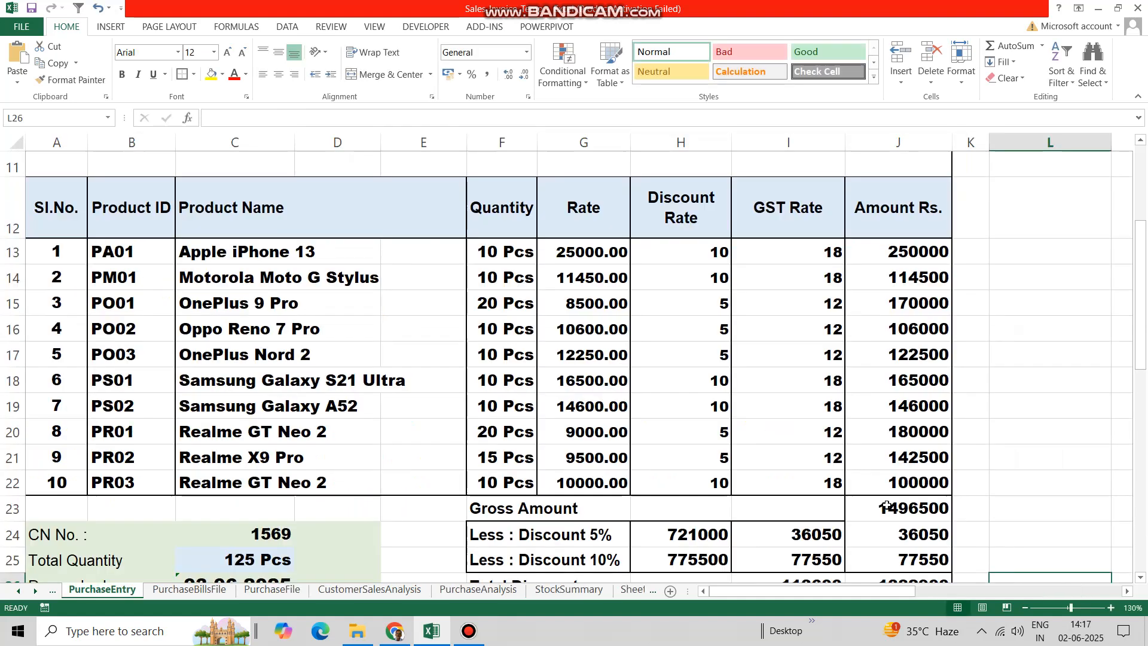
{"action": "left_click", "coordinate": [887, 507]}
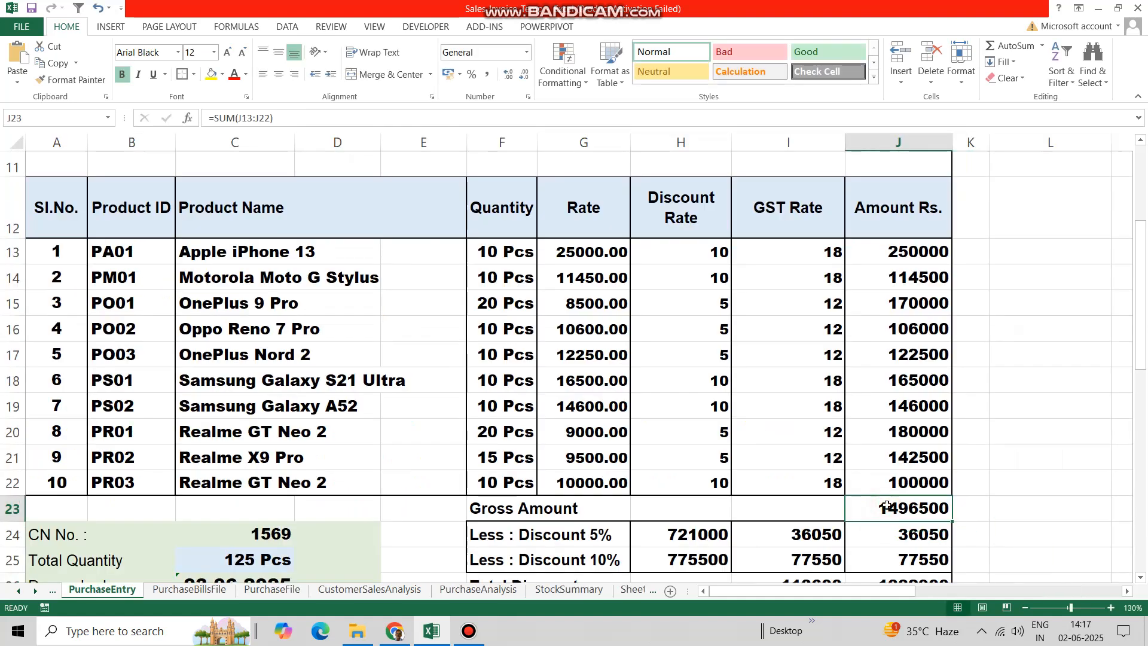
{"action": "key", "text": "F2"}
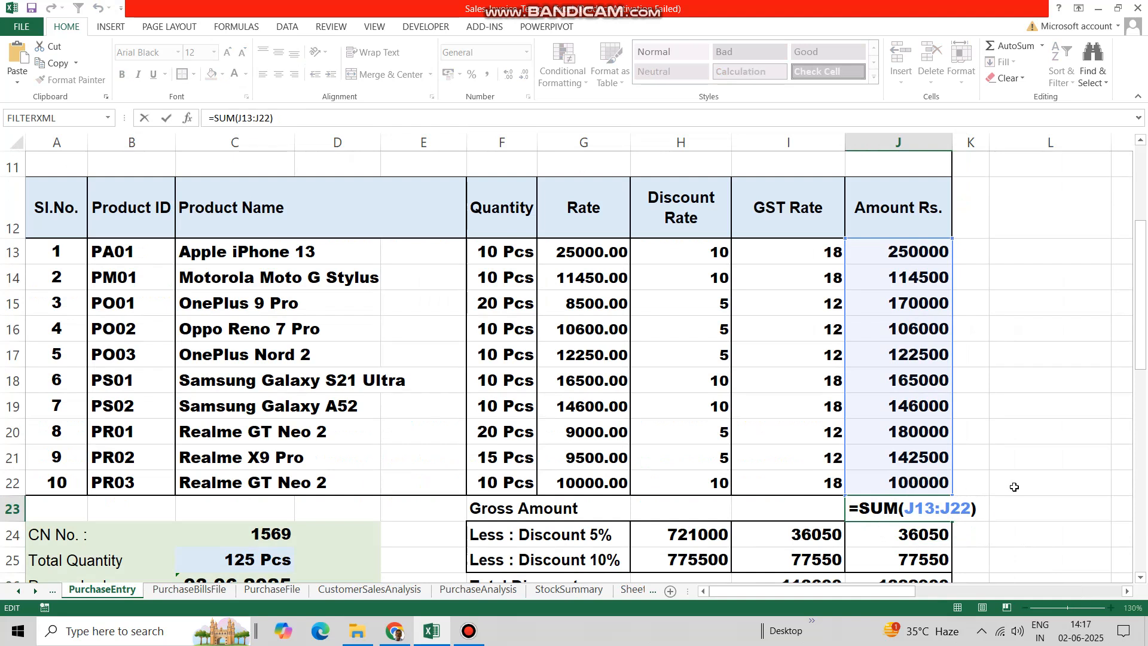
{"action": "key", "text": "ctrl+Return"}
{"action": "scroll", "coordinate": [1017, 488], "scroll_direction": "down", "scroll_amount": 1}
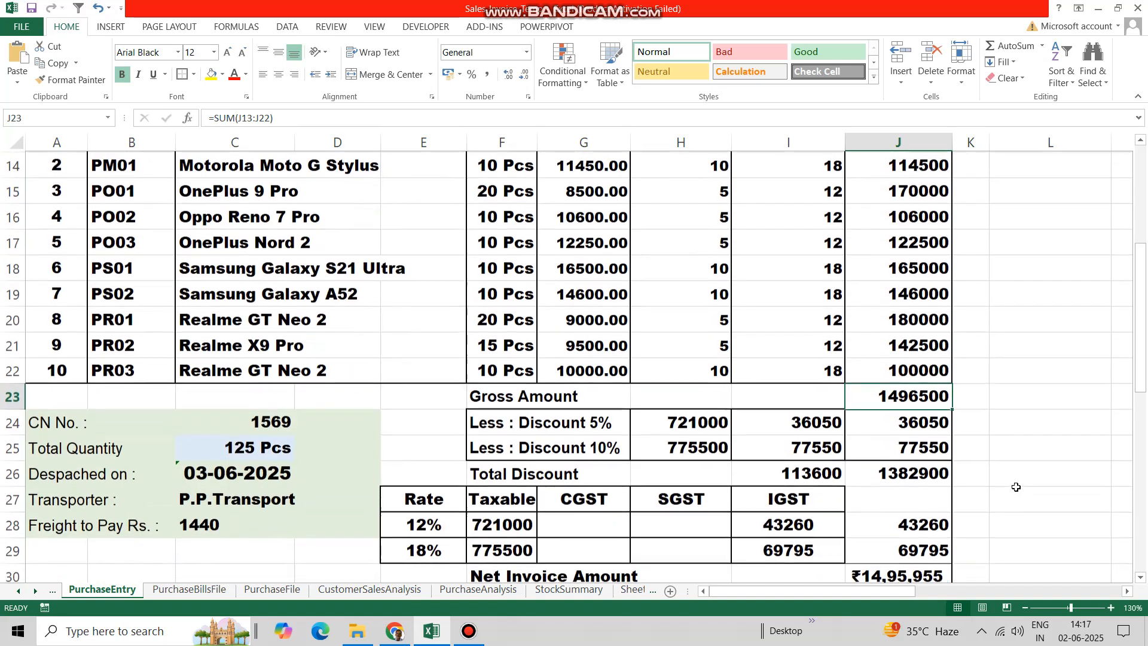
Examine the SUMIF formula in H24 for the 5% discount row and the ranges it references.
{"action": "left_click", "coordinate": [691, 426]}
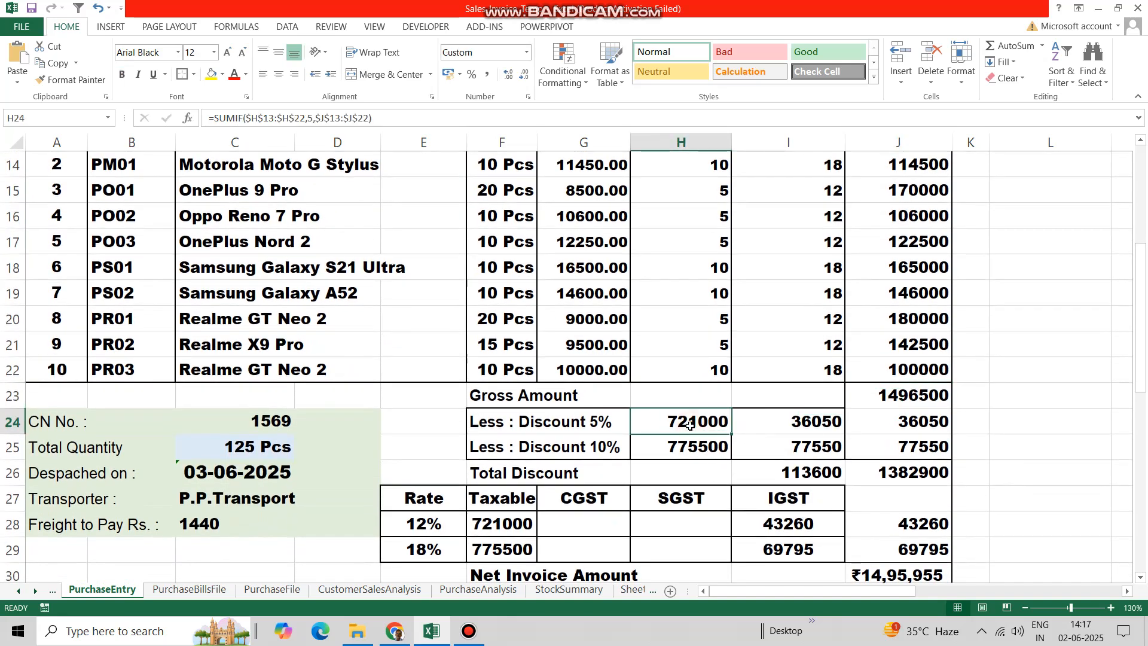
{"action": "double_click", "coordinate": [691, 425]}
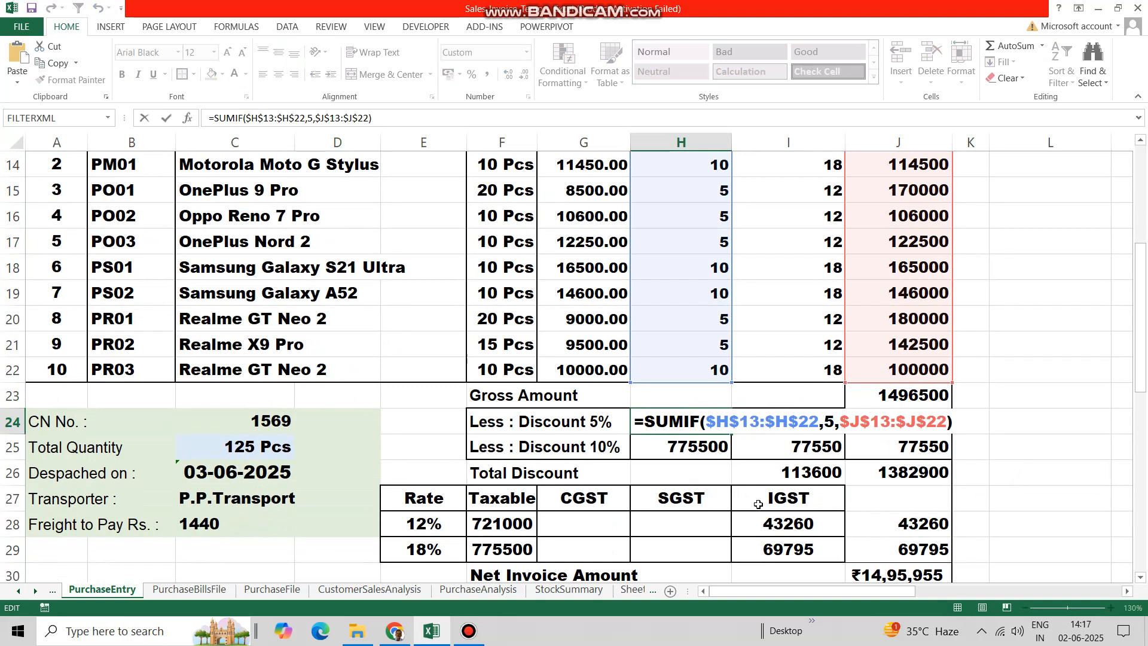
{"action": "scroll", "coordinate": [758, 504], "scroll_direction": "up", "scroll_amount": 1}
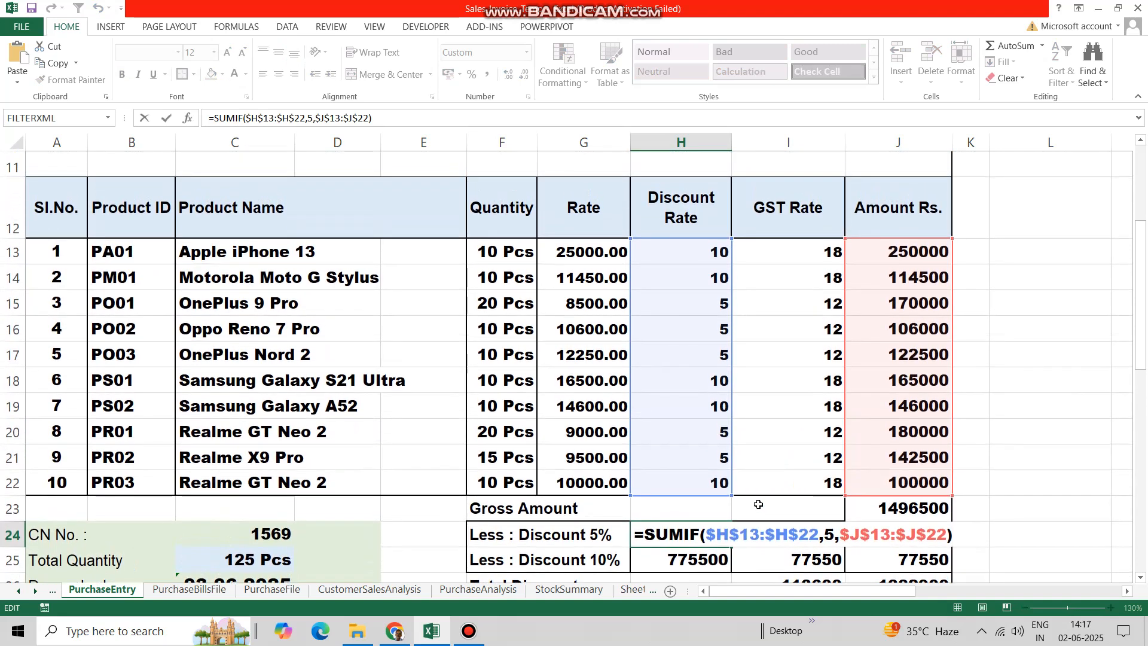
{"action": "scroll", "coordinate": [758, 504], "scroll_direction": "down", "scroll_amount": 1}
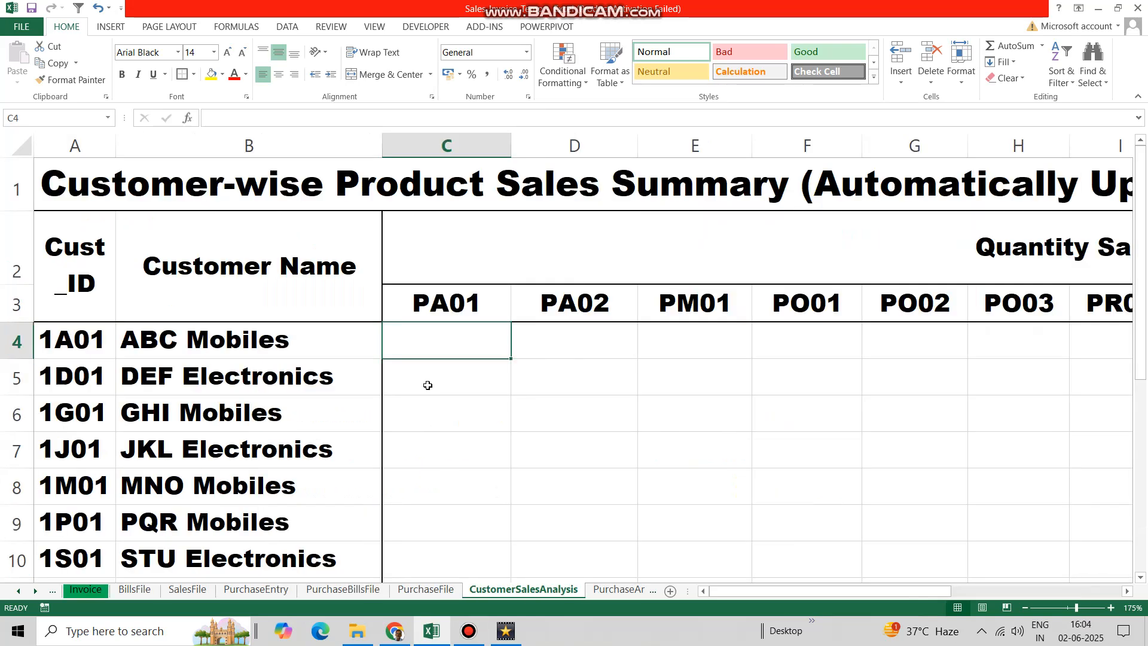
Start a SUMIFS formula in C4 of CustomerSalesAnalysis with the BillsFile Quantity column $I:$I as the sum range.
{"action": "left_click", "coordinate": [433, 344]}
{"action": "type", "text": "="}
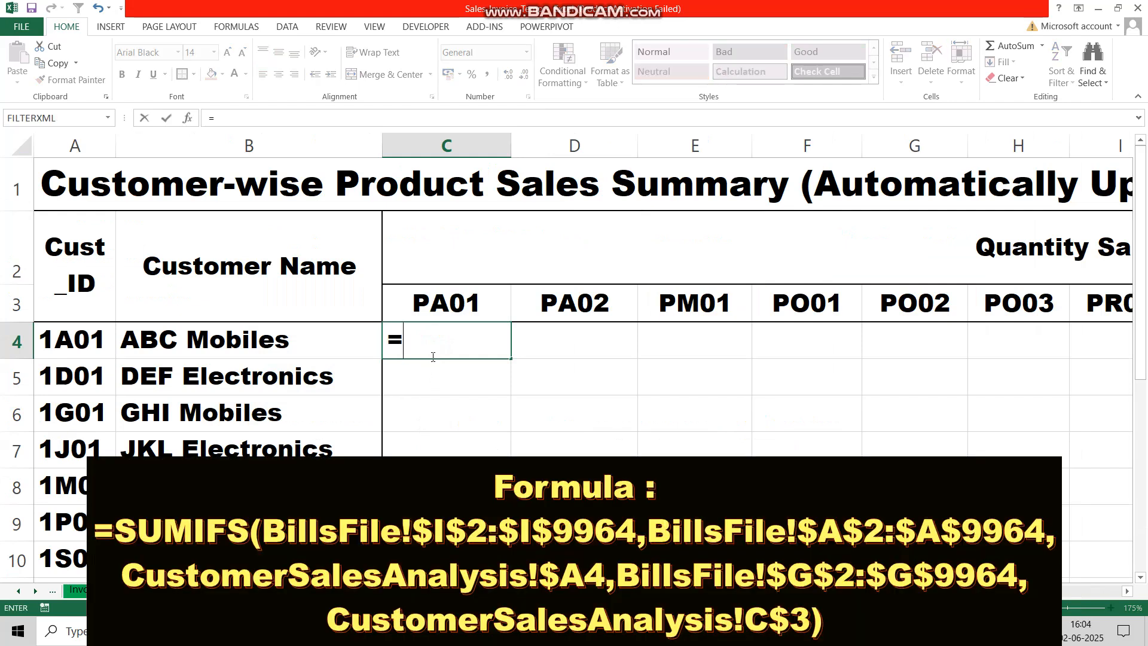
{"action": "type", "text": "sum"}
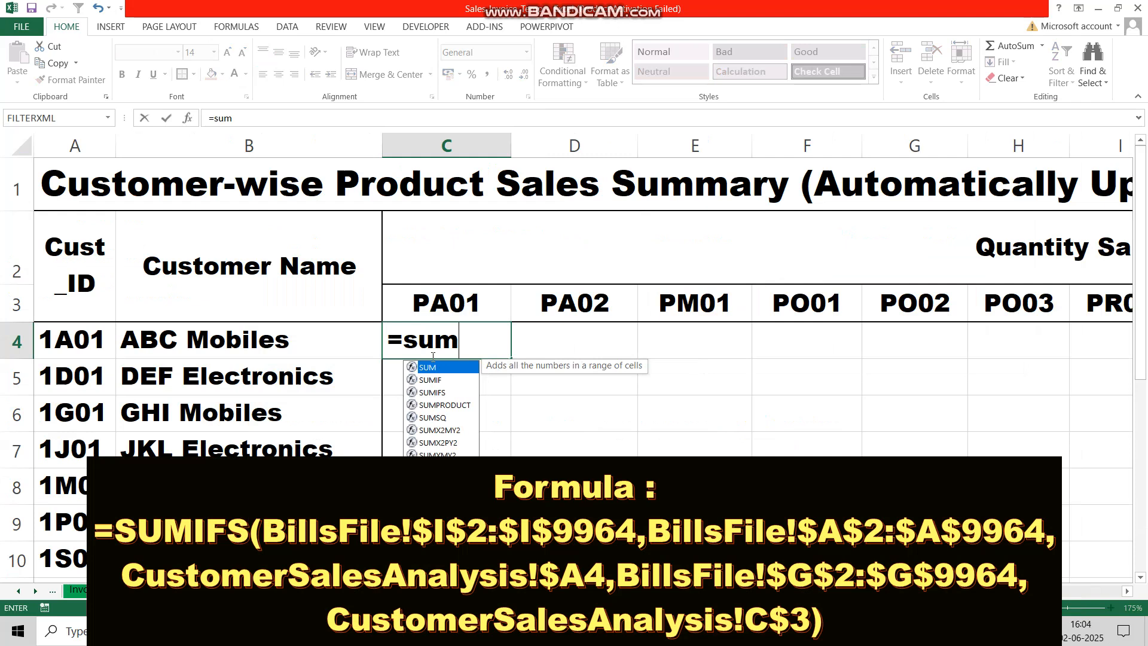
{"action": "type", "text": "ifs"}
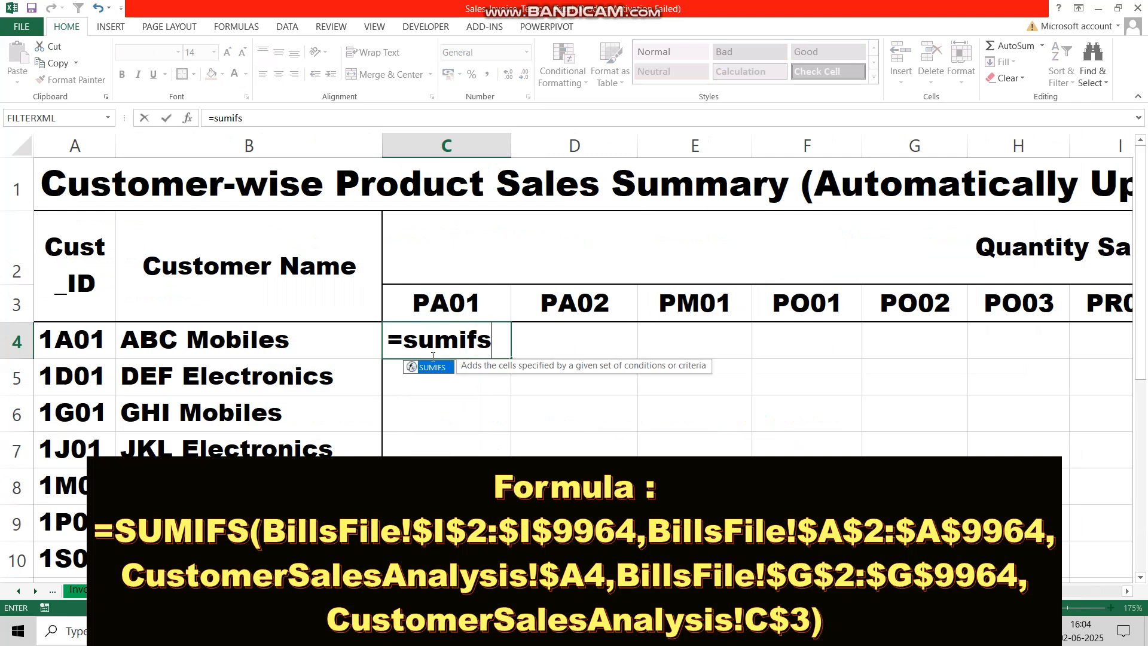
{"action": "key", "text": "Tab"}
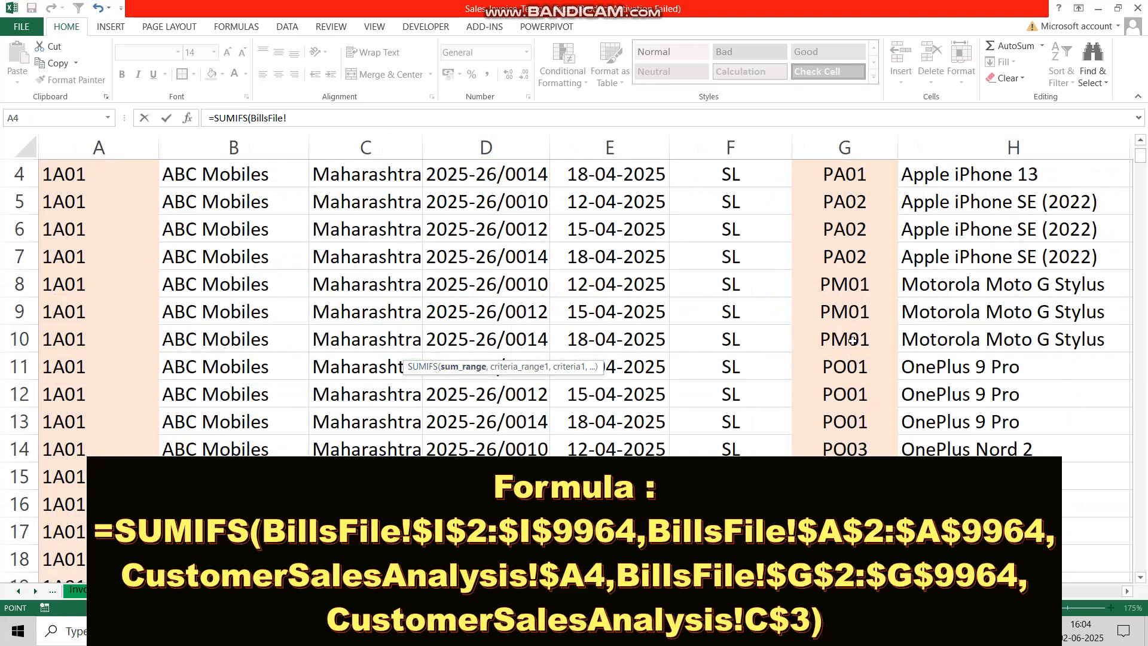
{"action": "scroll", "coordinate": [586, 370], "scroll_direction": "left", "scroll_amount": 4}
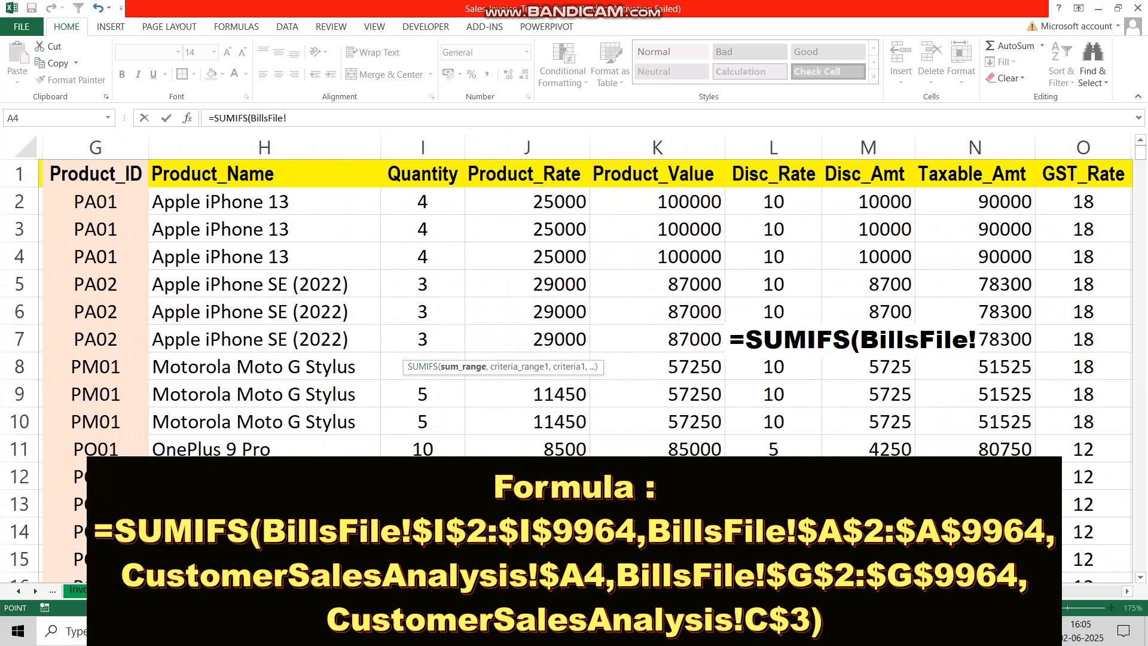
{"action": "left_click", "coordinate": [541, 144]}
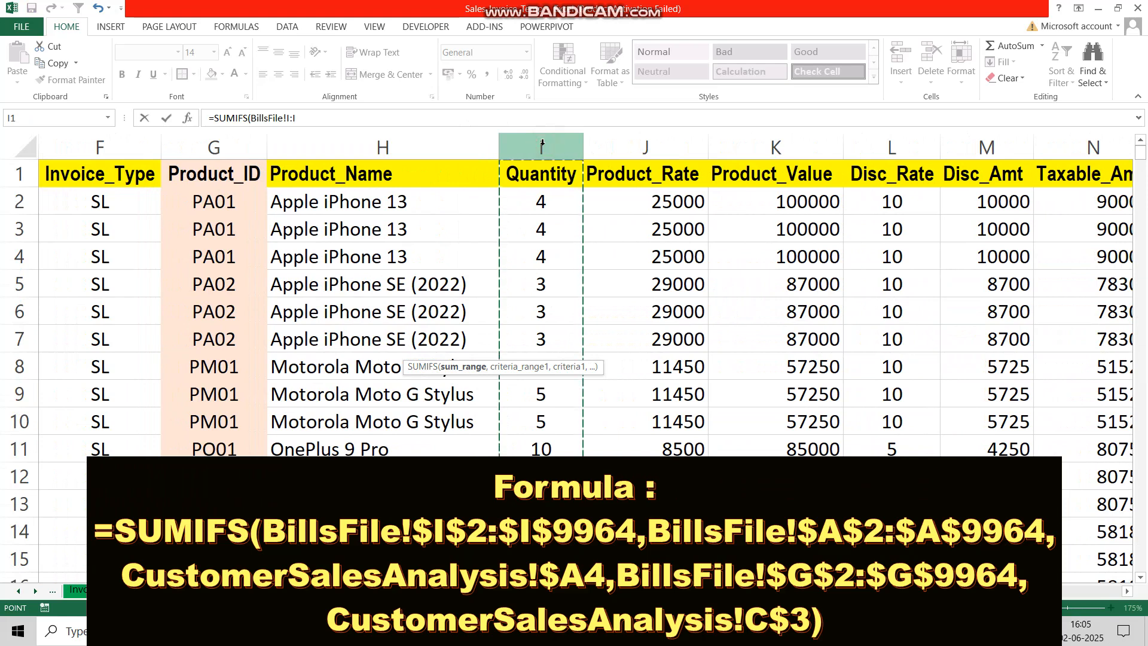
{"action": "key", "text": "F4"}
{"action": "type", "text": ","}
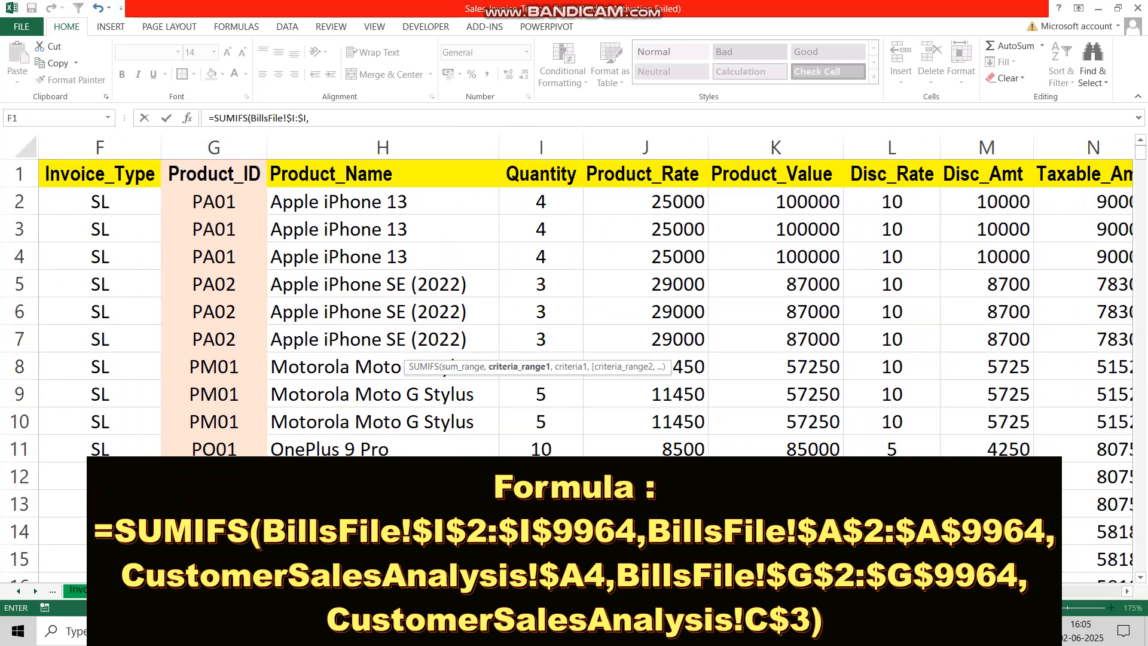
Add the BillsFile Customer_ID column $A:$A as the first criteria range, with CustomerSalesAnalysis!$A4 as its criterion.
{"action": "scroll", "coordinate": [574, 299], "scroll_direction": "left", "scroll_amount": 3}
{"action": "left_click", "coordinate": [63, 150]}
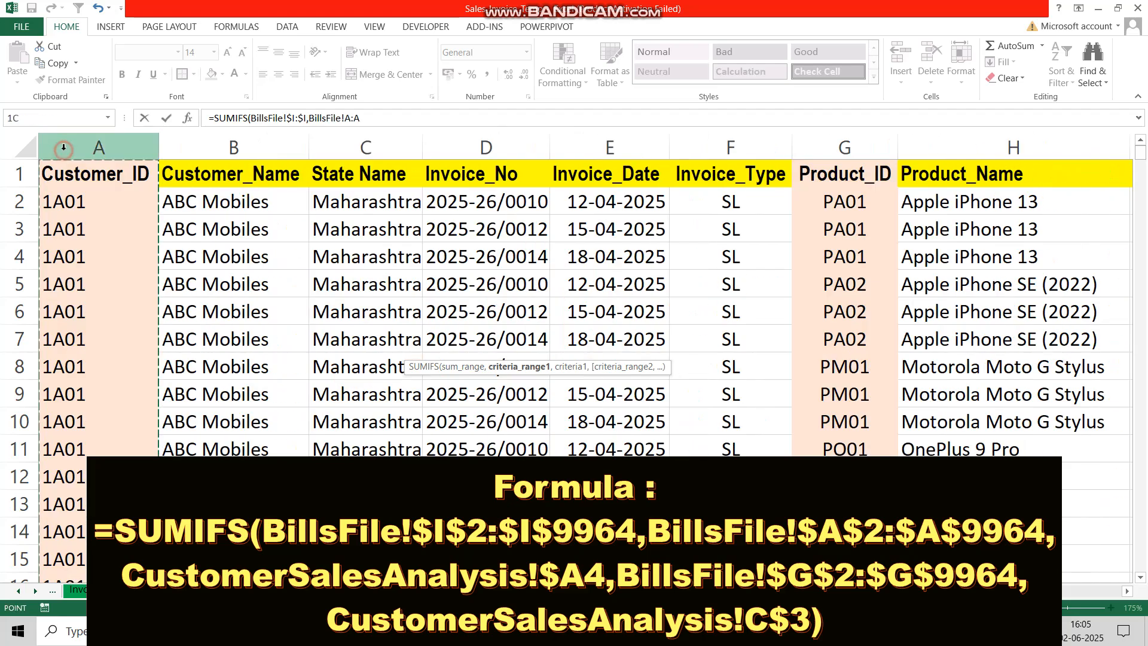
{"action": "key", "text": "F4"}
{"action": "type", "text": ","}
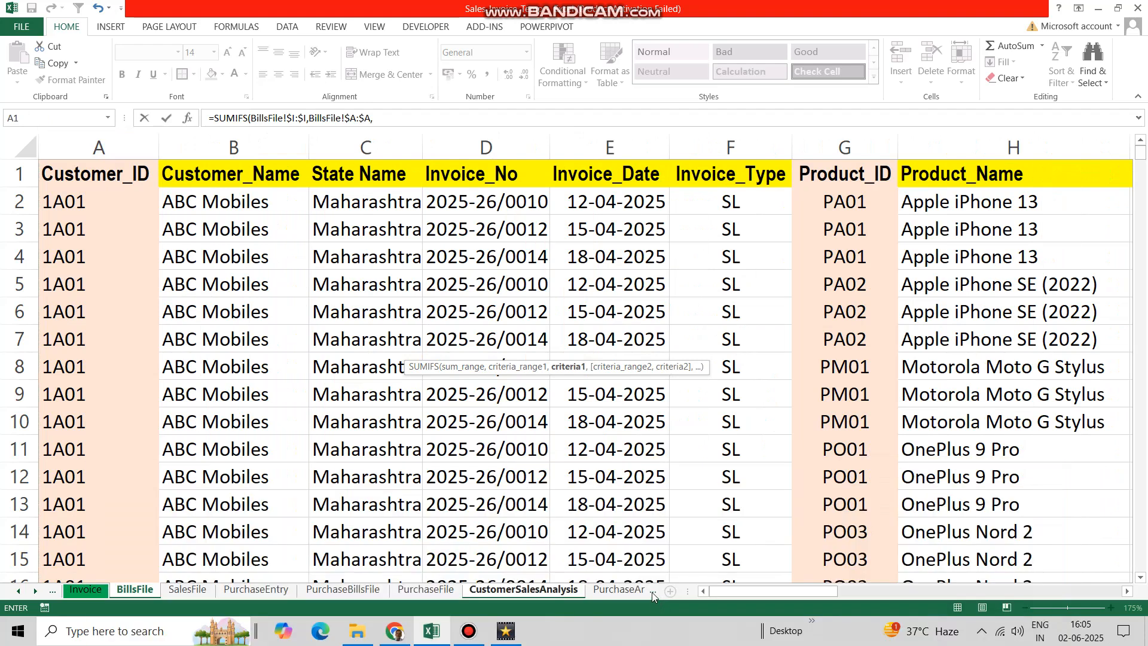
{"action": "left_click", "coordinate": [565, 591]}
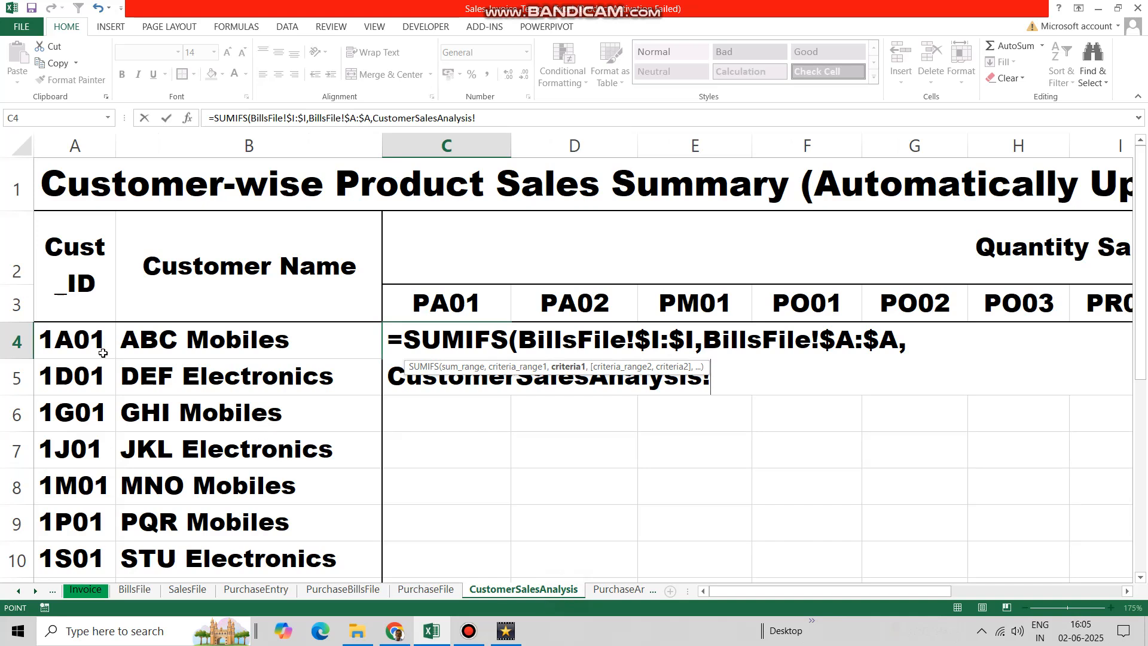
{"action": "left_click", "coordinate": [66, 338]}
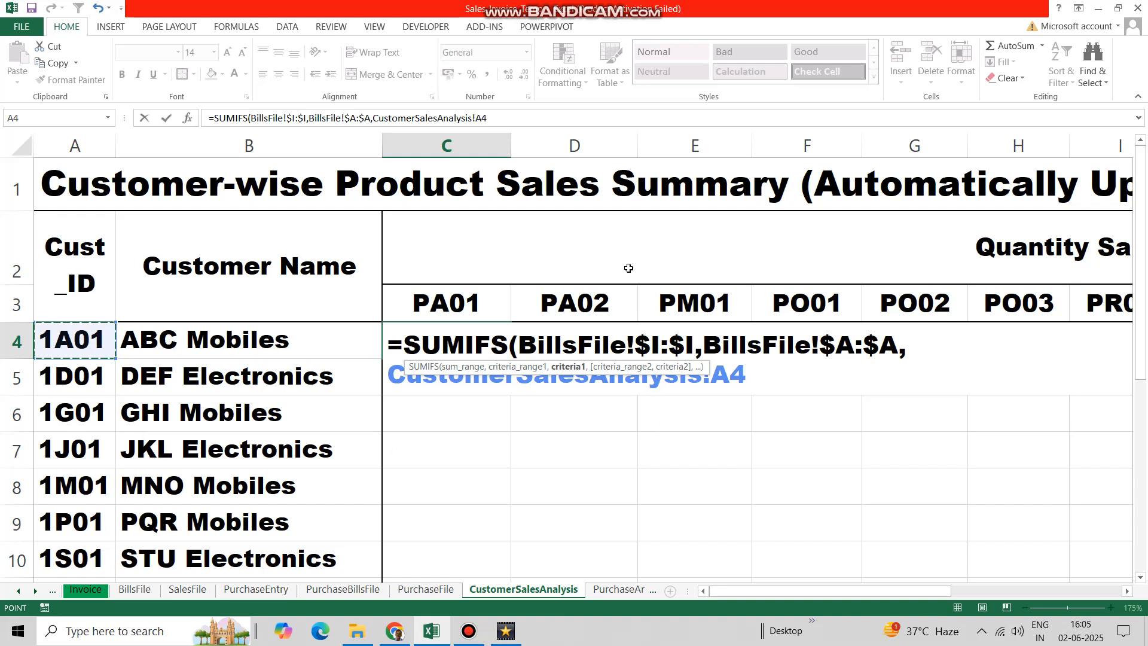
{"action": "left_click", "coordinate": [711, 377]}
{"action": "type", "text": "$"}
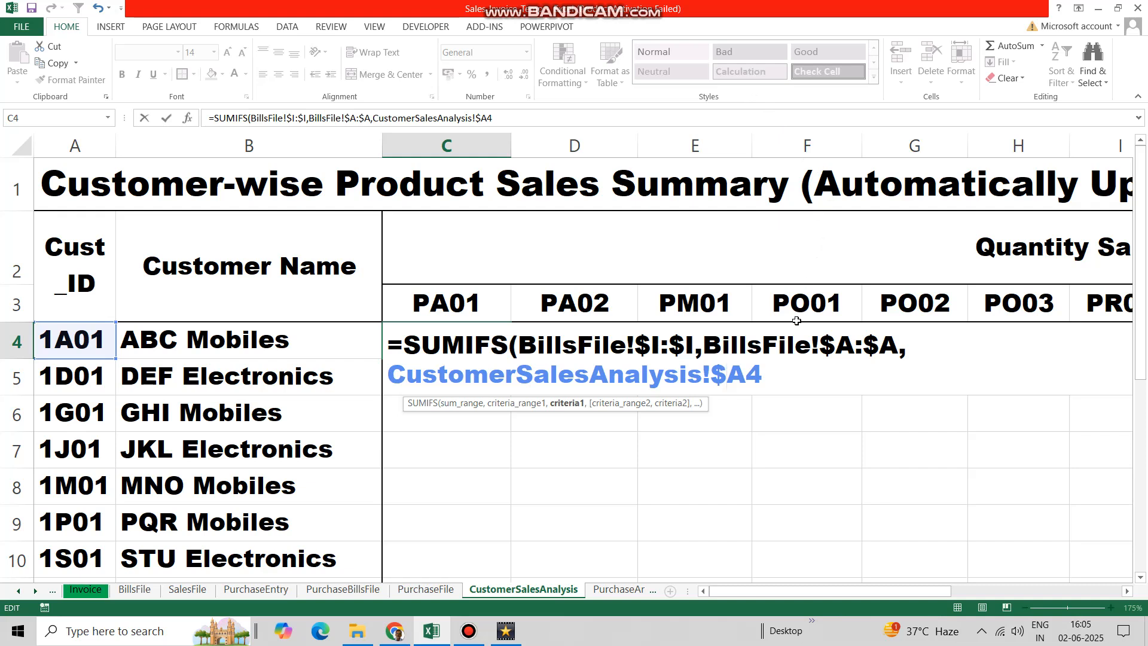
Add the BillsFile Product_ID column $G:$G as the second criteria range, with CustomerSalesAnalysis!C$3 as its criterion, and complete the formula.
{"action": "type", "text": ","}
{"action": "left_click", "coordinate": [134, 589]}
{"action": "left_click", "coordinate": [841, 148]}
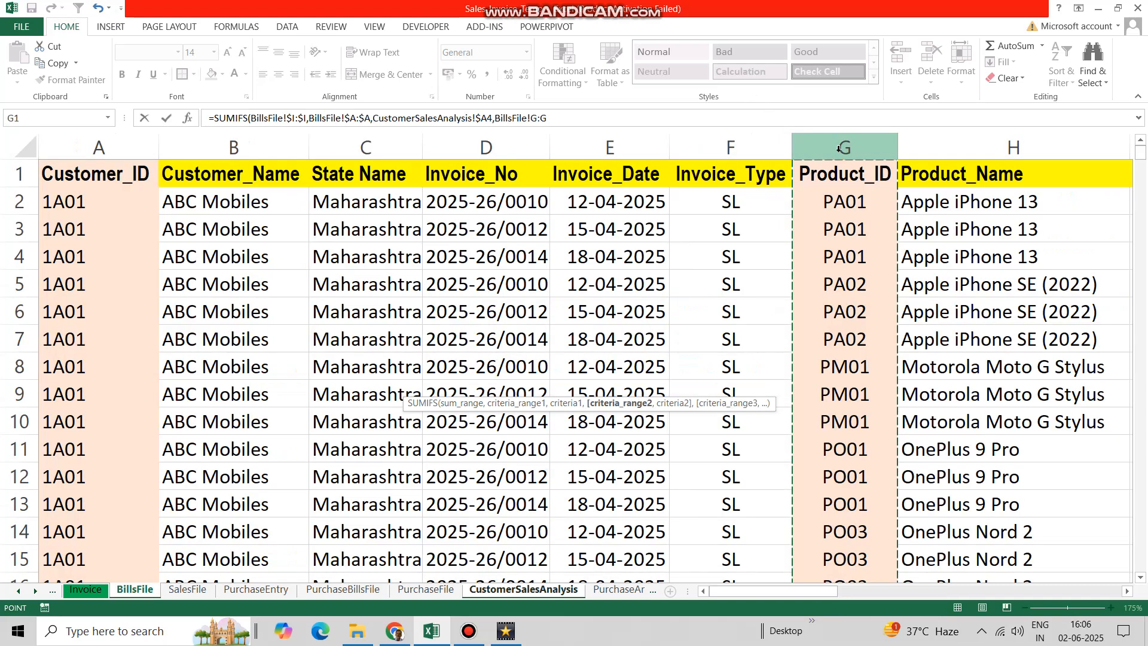
{"action": "key", "text": "F4"}
{"action": "type", "text": ","}
{"action": "left_click", "coordinate": [541, 590]}
{"action": "left_click", "coordinate": [450, 304]}
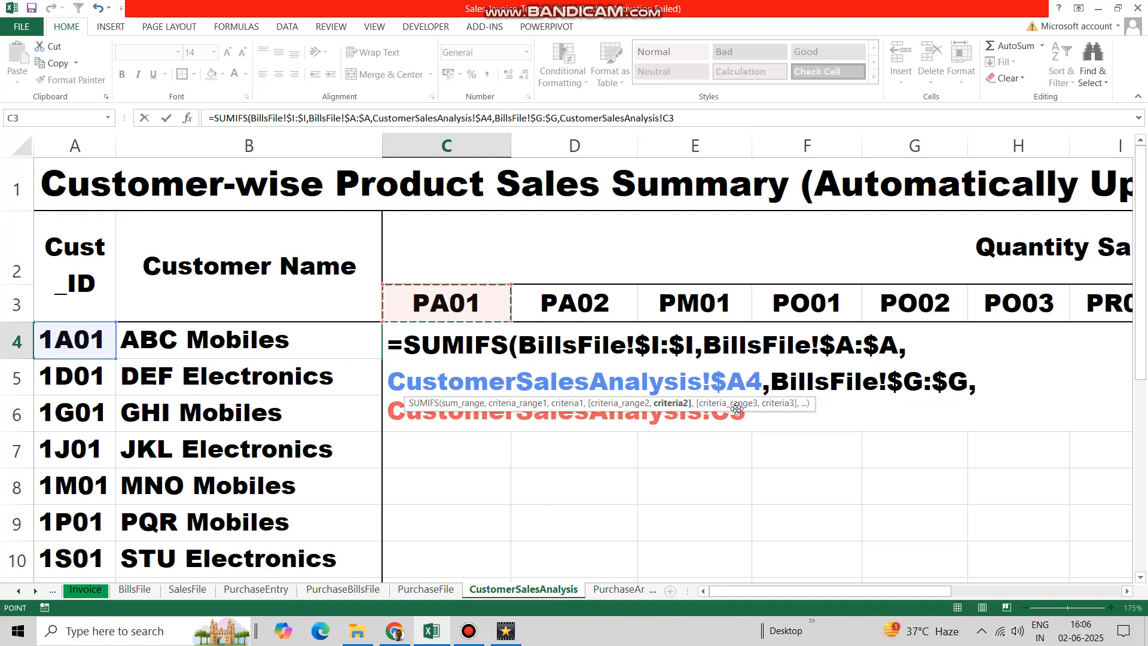
{"action": "left_click", "coordinate": [747, 376]}
{"action": "left_click", "coordinate": [731, 412]}
{"action": "type", "text": "$"}
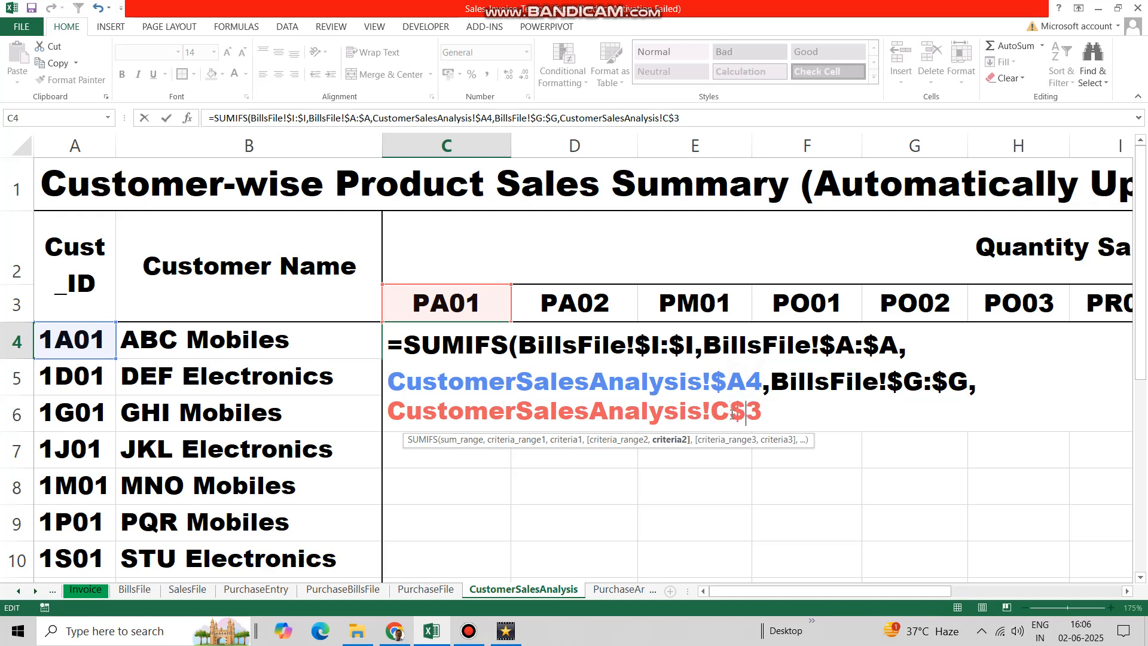
{"action": "left_click", "coordinate": [764, 414]}
{"action": "type", "text": ")"}
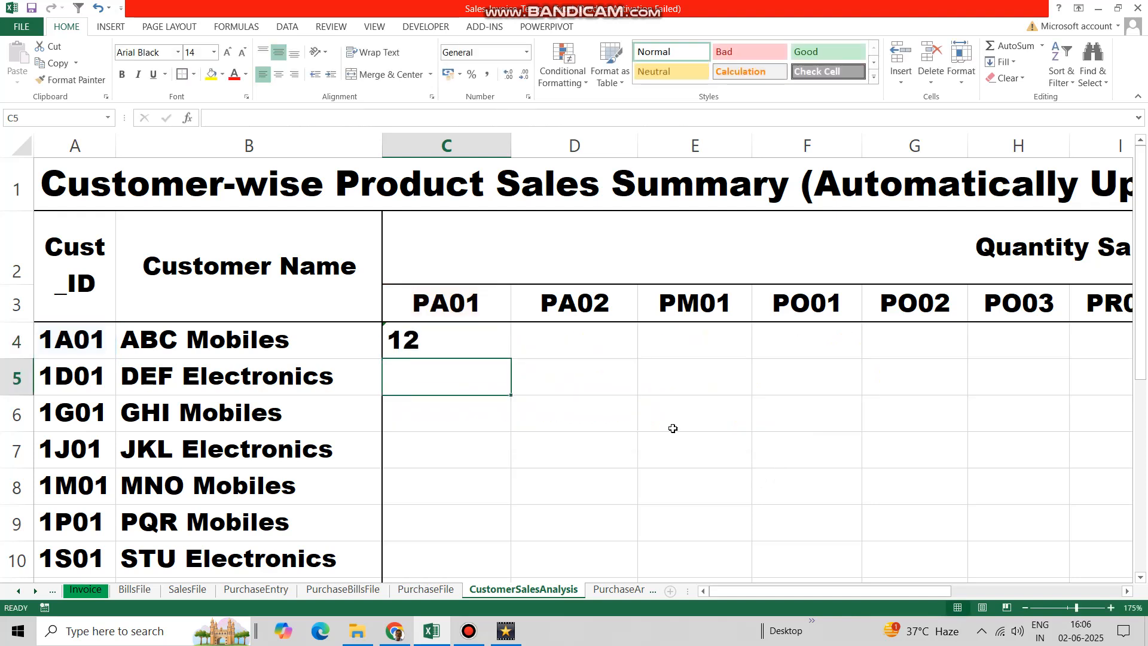
Fill the SUMIFS formula from C4 across to column O and down to row 13.
{"action": "left_click", "coordinate": [452, 351]}
{"action": "left_click_drag", "start_coordinate": [506, 359], "coordinate": [1056, 346]}
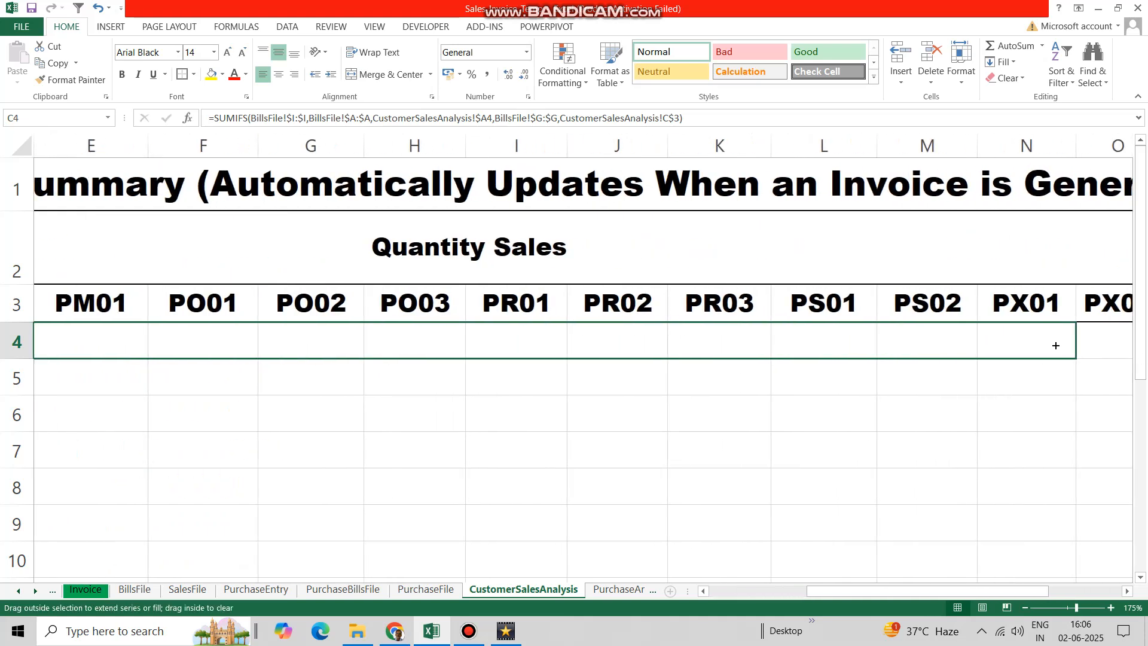
{"action": "left_click_drag", "start_coordinate": [1122, 357], "coordinate": [826, 485]}
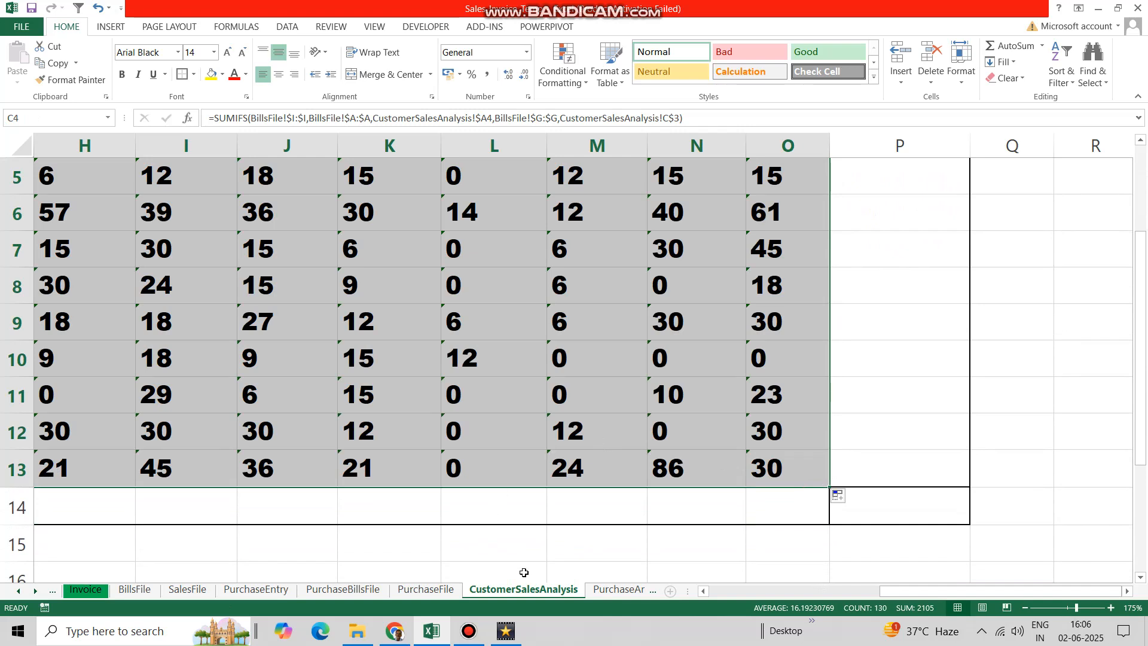
{"action": "left_click_drag", "start_coordinate": [896, 592], "coordinate": [874, 602]}
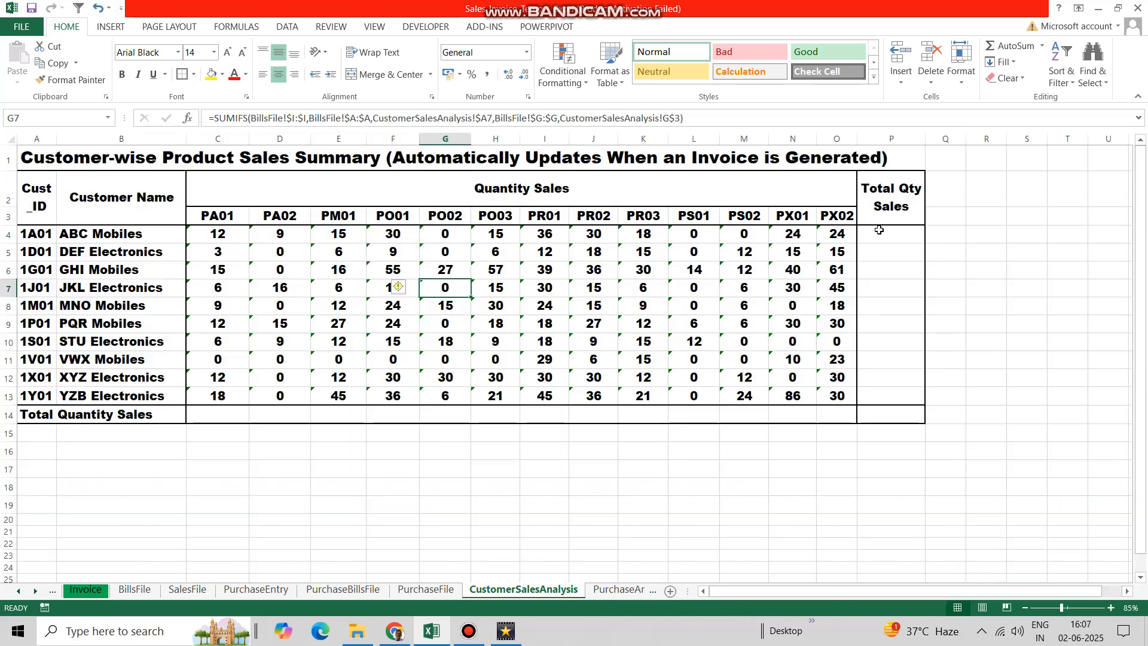
Add AutoSum totals for the customers in P4:P13 and the products in C14:P14, and save the workbook.
{"action": "left_click_drag", "start_coordinate": [879, 232], "coordinate": [879, 401]}
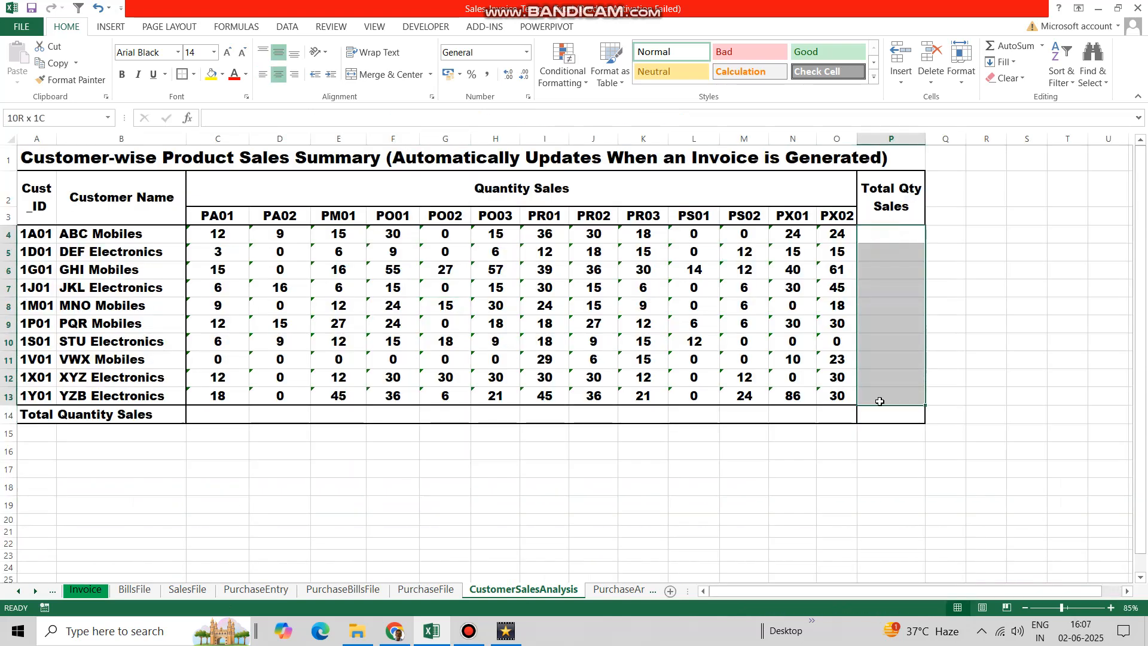
{"action": "left_click", "coordinate": [1011, 46]}
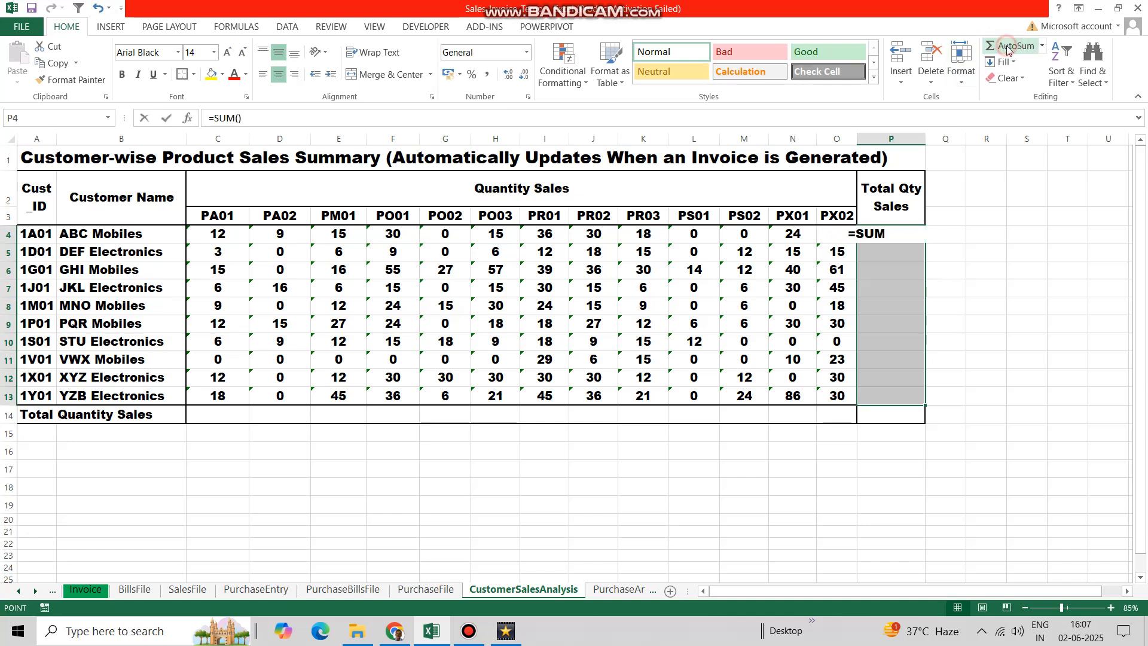
{"action": "left_click_drag", "start_coordinate": [206, 419], "coordinate": [906, 419]}
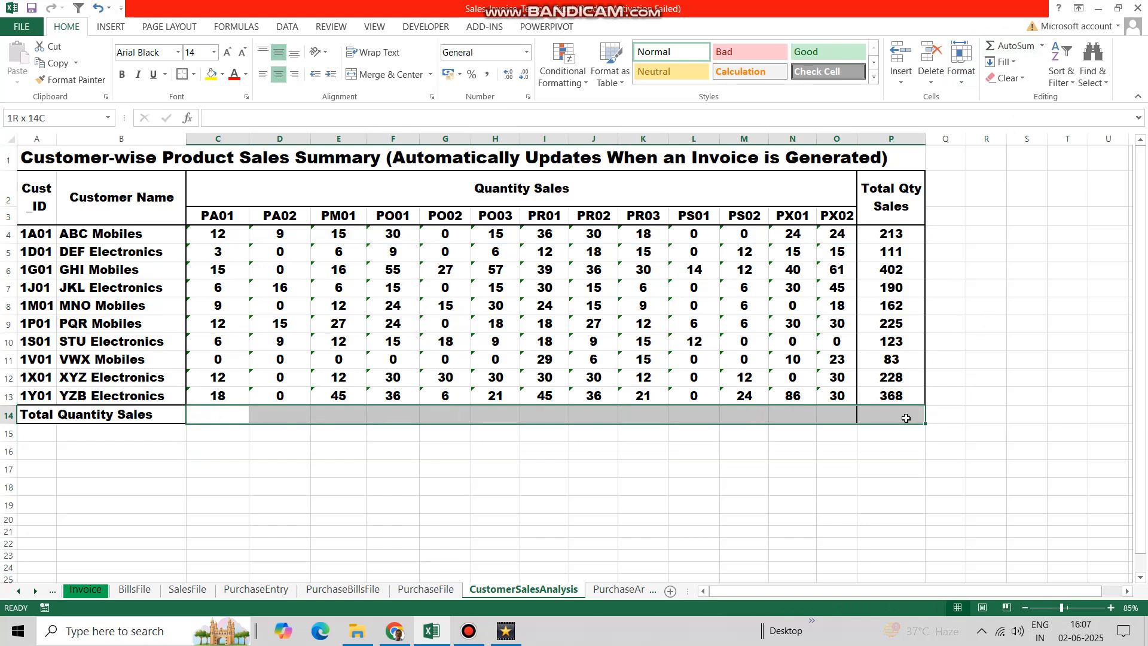
{"action": "left_click", "coordinate": [1011, 45]}
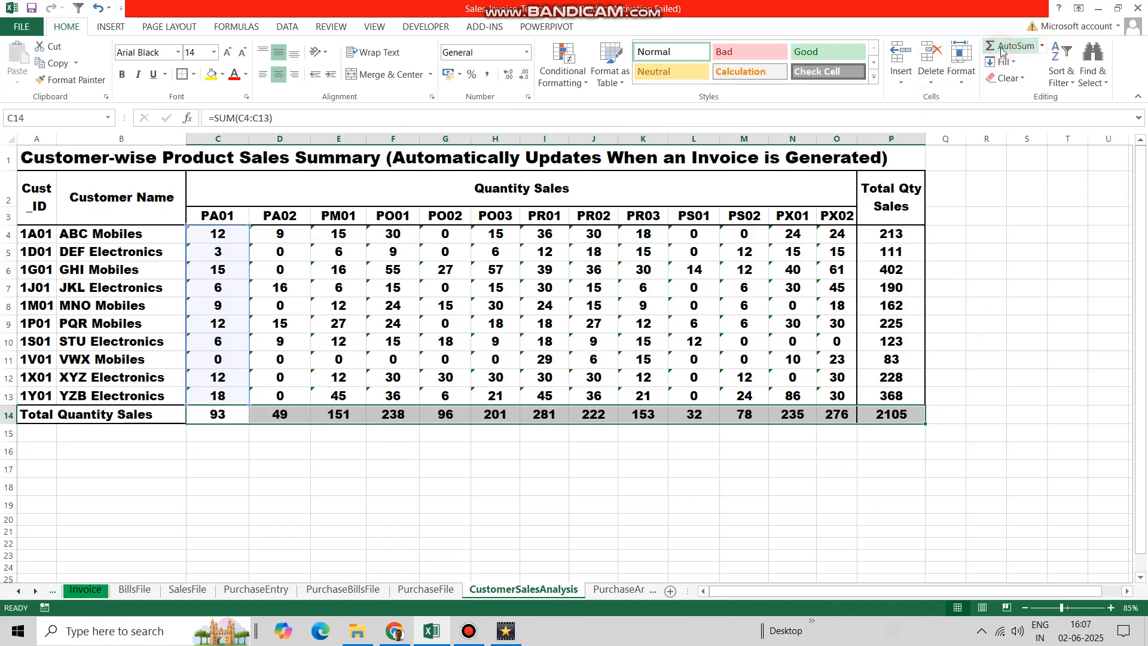
{"action": "left_click", "coordinate": [1022, 408]}
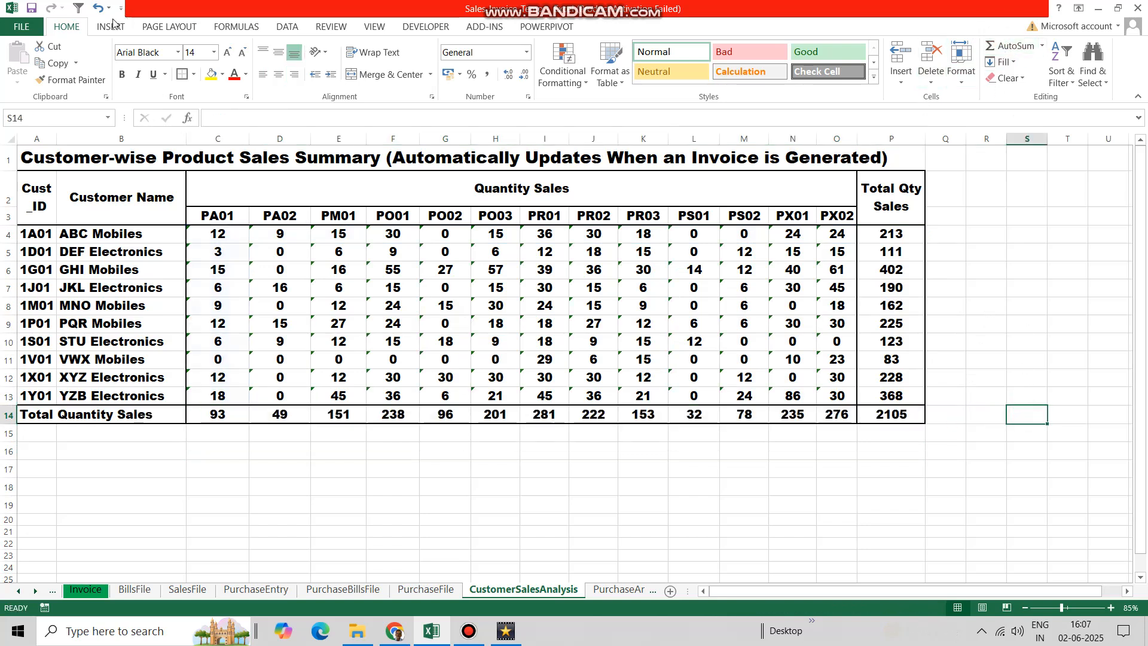
{"action": "left_click", "coordinate": [33, 7]}
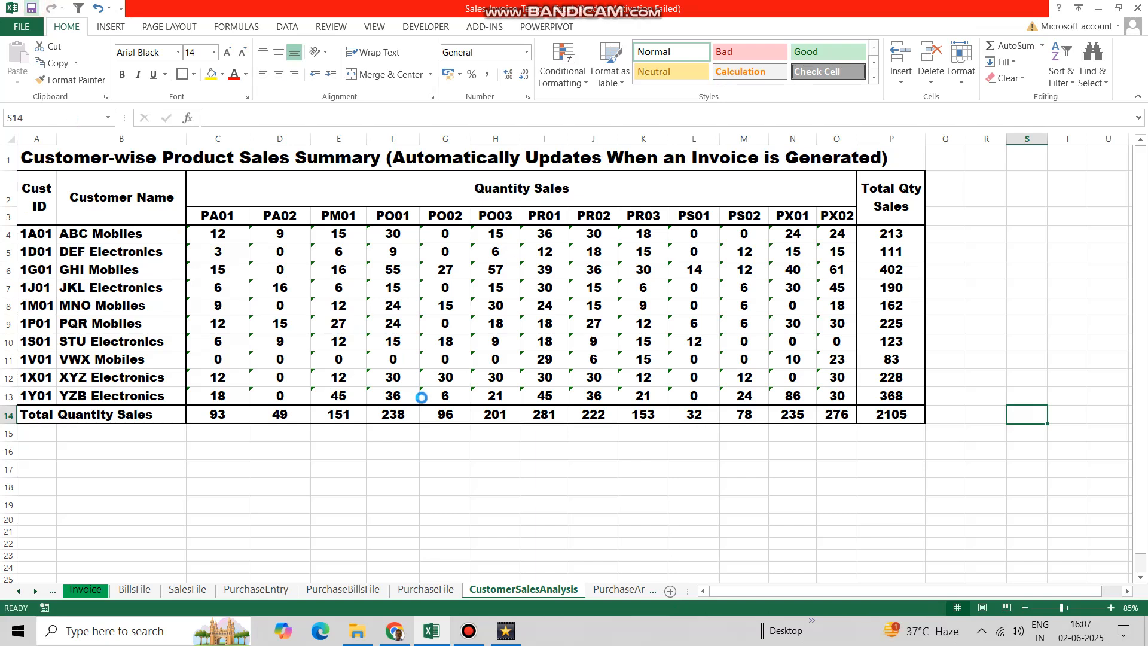
Start a SUMIFS formula in C4 of PurchaseAnalysis with the PurchaseBillsFile column $I:$I as the sum range.
{"action": "key", "text": "ctrl+Page_Down"}
{"action": "left_click", "coordinate": [384, 301]}
{"action": "type", "text": "=sumifs"}
{"action": "key", "text": "Tab"}
{"action": "left_click", "coordinate": [295, 589]}
{"action": "left_click_drag", "start_coordinate": [712, 592], "coordinate": [744, 591]}
{"action": "left_click", "coordinate": [736, 143]}
{"action": "type", "text": ","}
Add the PurchaseBillsFile column $A:$A as the first criteria range, with PurchaseAnalysis!$A4 as its criterion.
{"action": "left_click", "coordinate": [74, 142]}
{"action": "key", "text": "F4"}
{"action": "type", "text": ","}
{"action": "left_click", "coordinate": [585, 589]}
{"action": "left_click", "coordinate": [52, 307]}
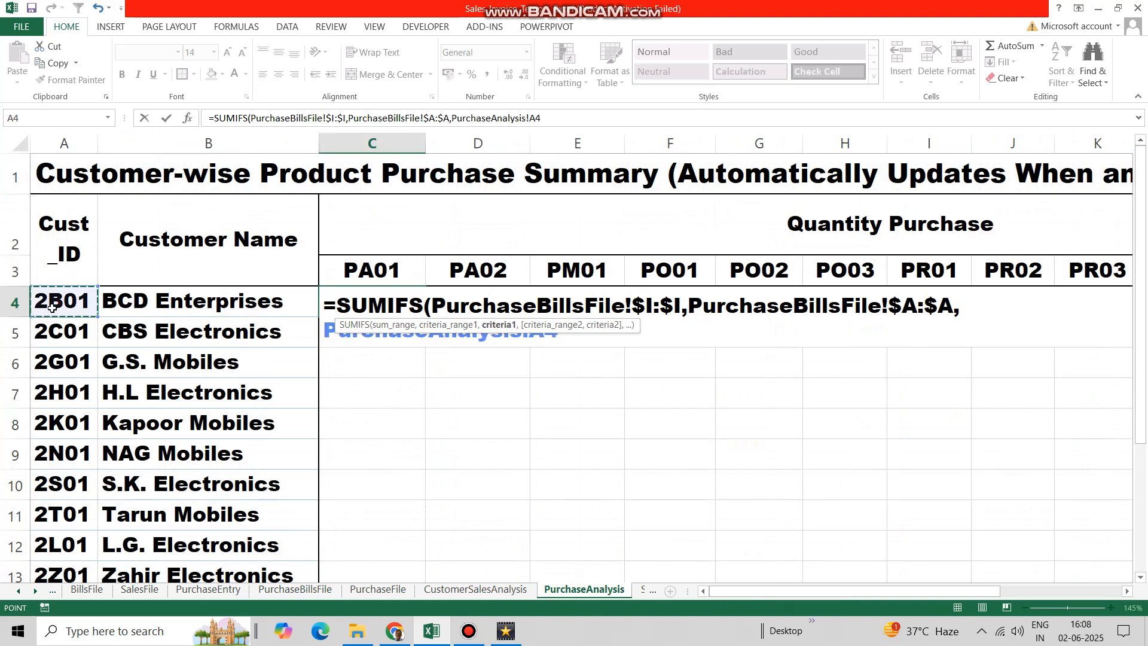
{"action": "left_click", "coordinate": [526, 331]}
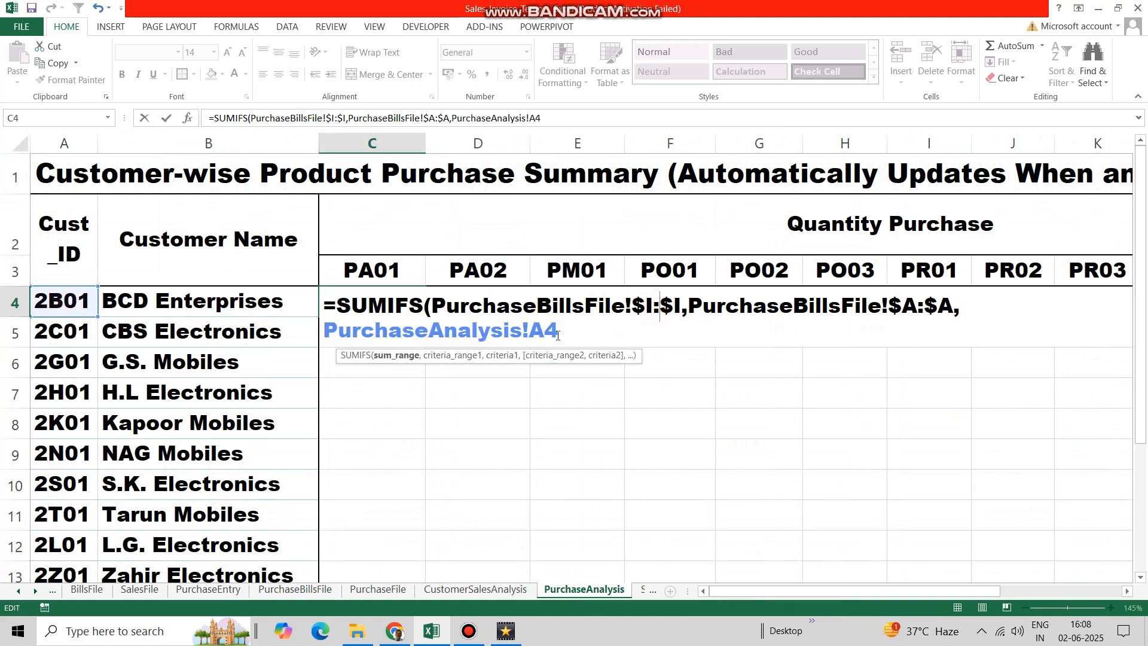
{"action": "type", "text": "$"}
{"action": "left_click", "coordinate": [570, 334]}
{"action": "type", "text": ","}
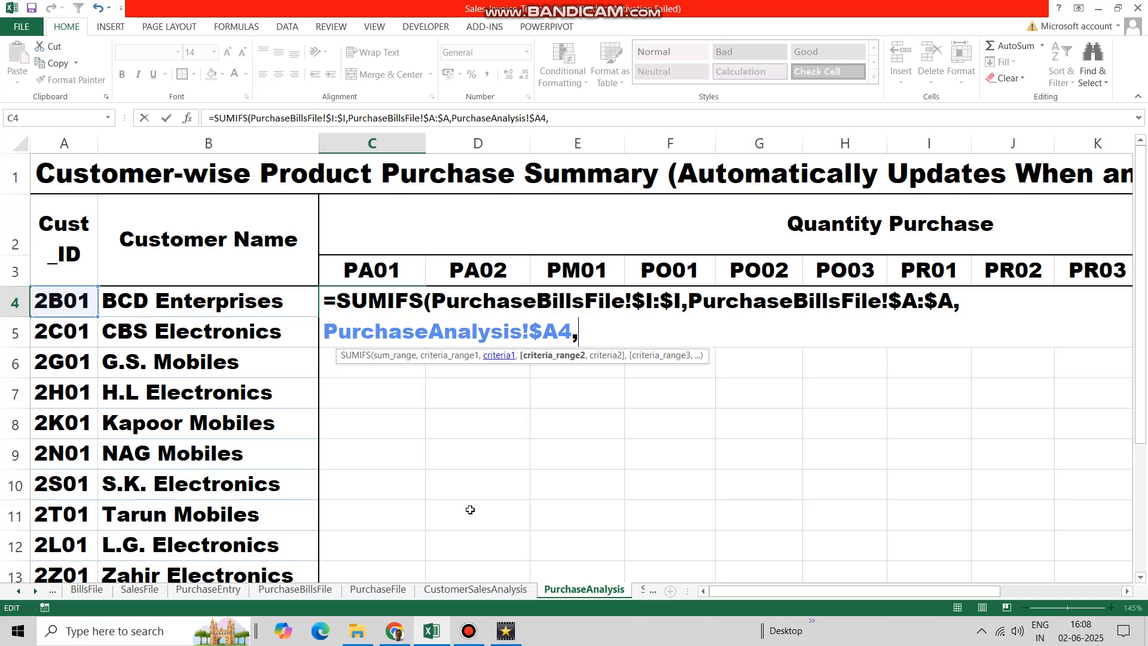
Add the PurchaseBillsFile Product_ID column $G:$G as the second criteria range, with PurchaseAnalysis!C$3 as its criterion, and complete the formula.
{"action": "left_click", "coordinate": [294, 589]}
{"action": "left_click", "coordinate": [881, 143]}
{"action": "type", "text": ","}
{"action": "left_click", "coordinate": [584, 589]}
{"action": "left_click", "coordinate": [384, 270]}
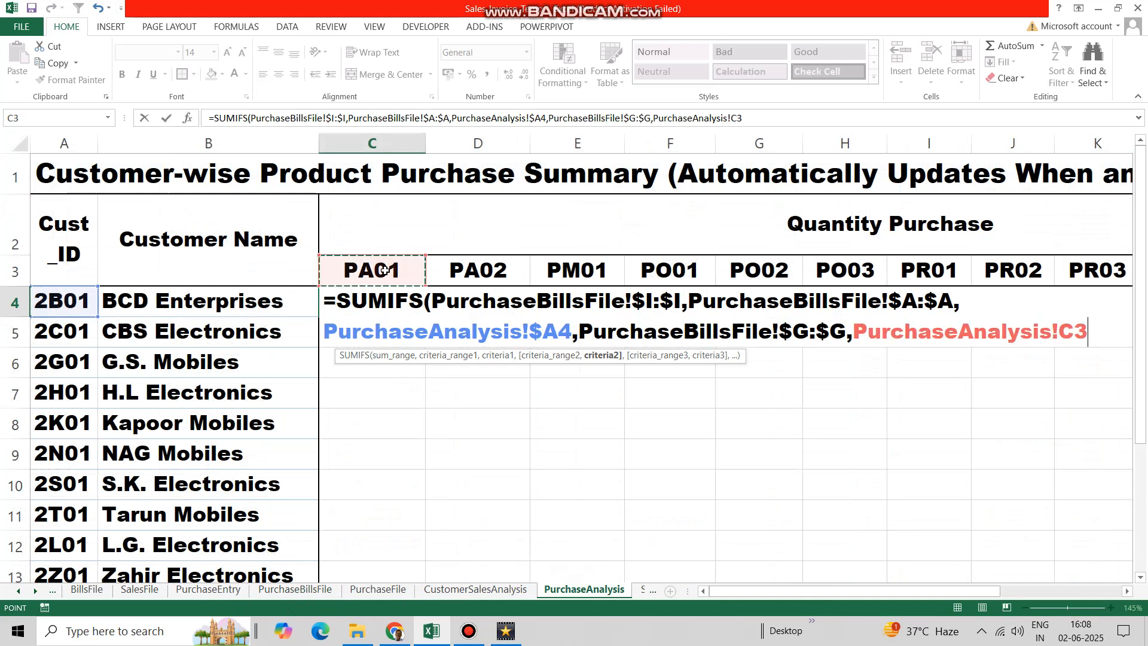
{"action": "left_click", "coordinate": [1075, 330]}
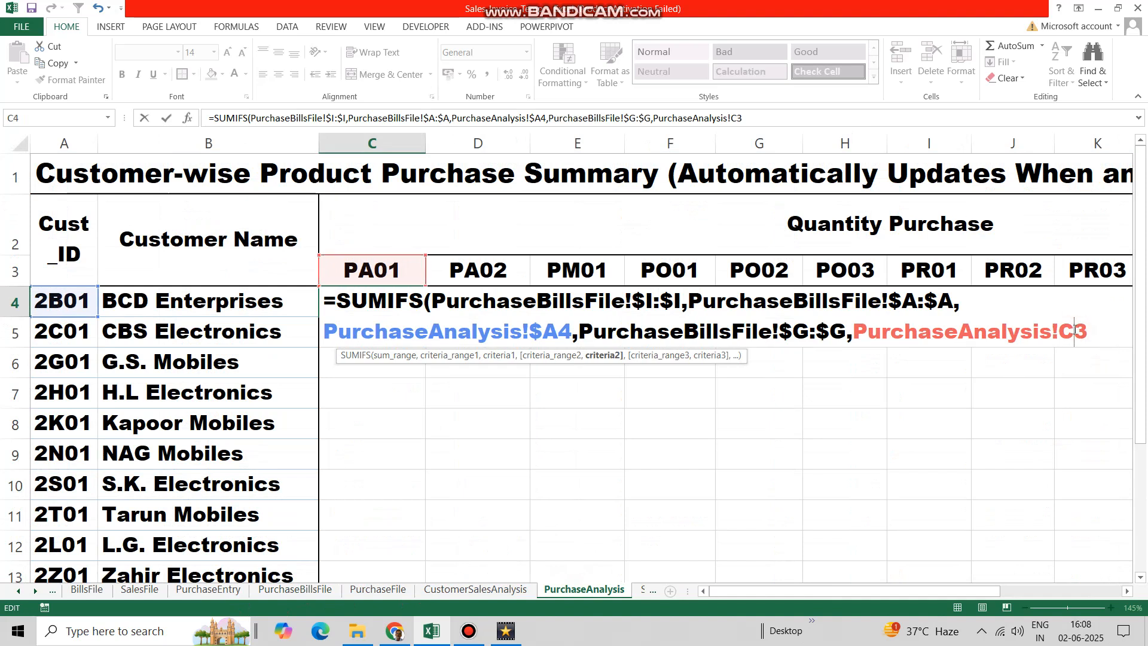
{"action": "type", "text": "$"}
{"action": "key", "text": "End"}
{"action": "type", "text": ")"}
{"action": "key", "text": "Return"}
Fill the SUMIFS formula from C4 through O13 and add AutoSum totals in P4:P13 and C14:P14 of PurchaseAnalysis.
{"action": "key", "text": "Up"}
{"action": "left_click_drag", "start_coordinate": [425, 316], "coordinate": [957, 485]}
{"action": "left_click_drag", "start_coordinate": [1016, 198], "coordinate": [341, 500]}
{"action": "left_click", "coordinate": [1011, 45]}
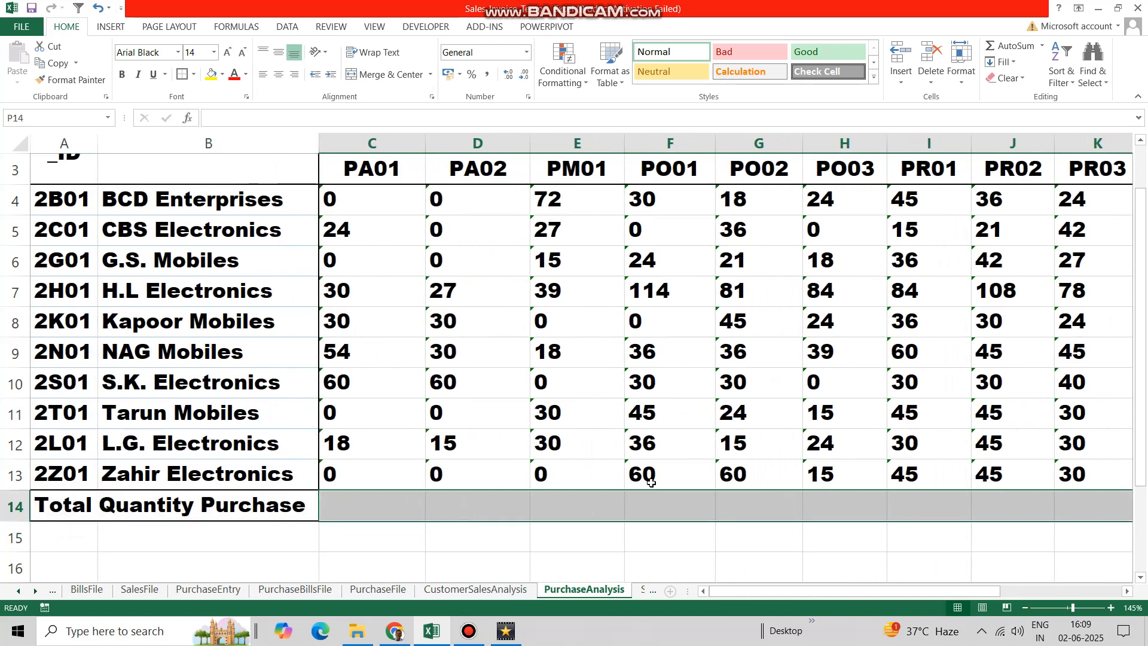
{"action": "left_click", "coordinate": [1011, 46]}
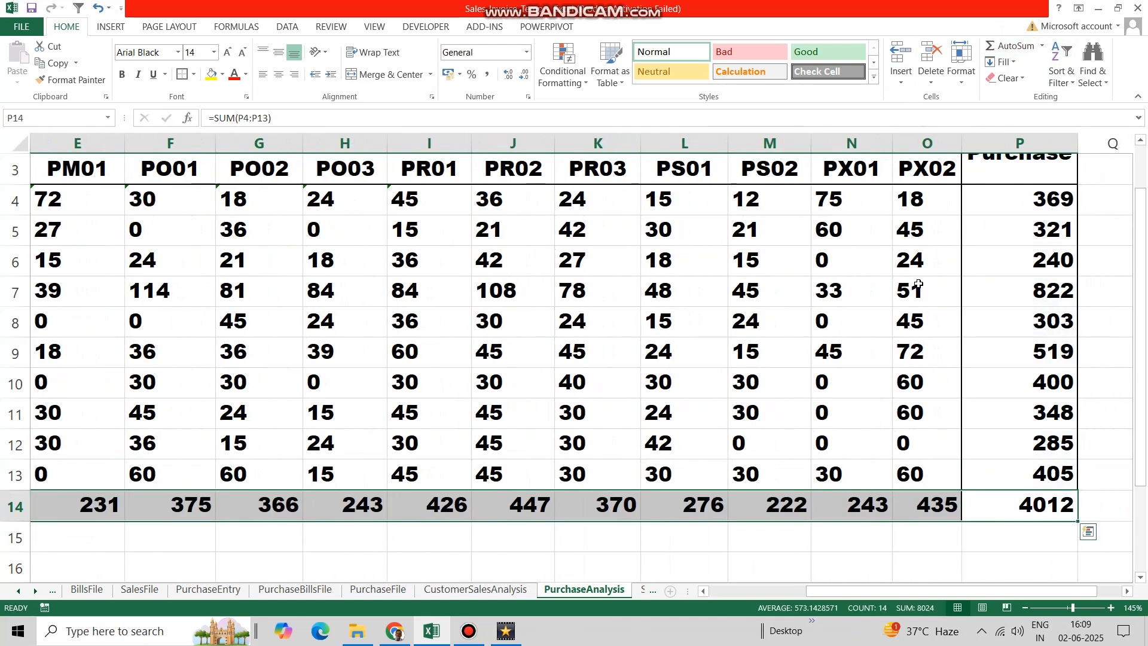
{"action": "left_click", "coordinate": [906, 284]}
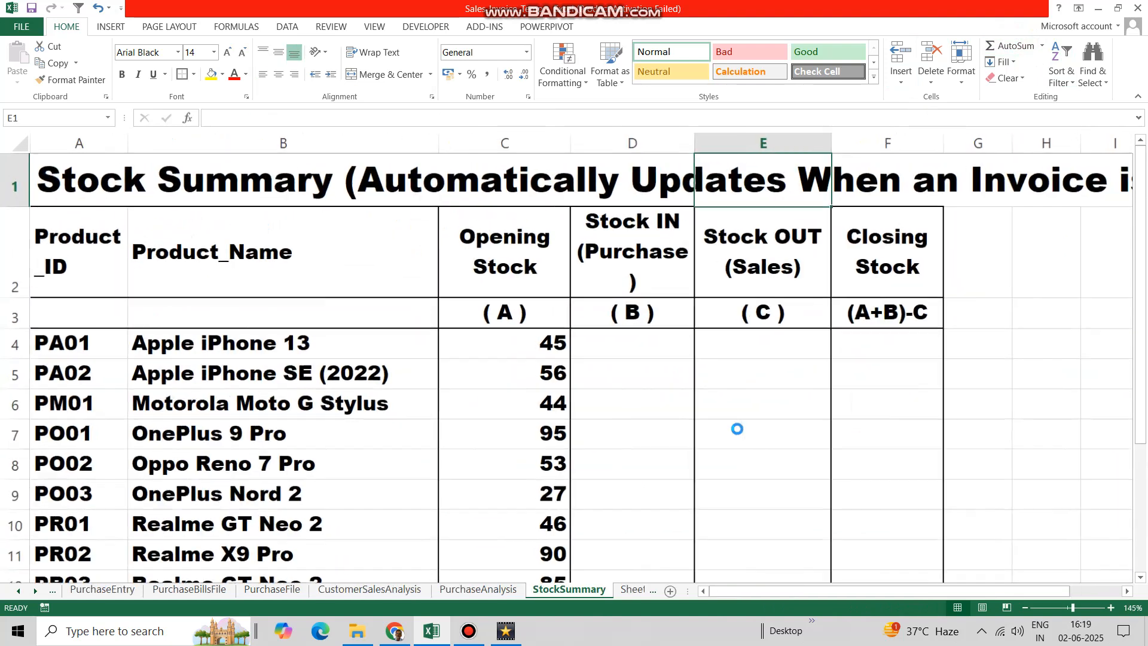
Start a SUMIFS formula in the Stock IN cell D4 of StockSummary with the PurchaseBillsFile Quantity column $I:$I as the sum range.
{"action": "scroll", "coordinate": [735, 431], "scroll_direction": "up", "scroll_amount": 2}
{"action": "left_click_drag", "start_coordinate": [726, 592], "coordinate": [802, 592]}
{"action": "left_click", "coordinate": [300, 393]}
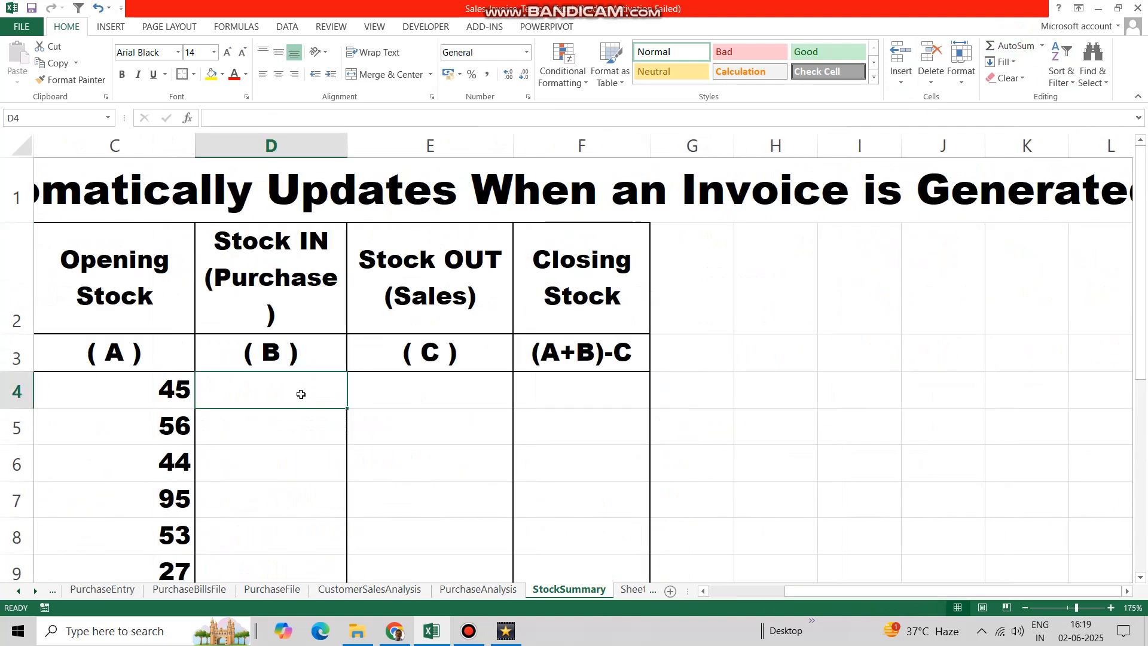
{"action": "type", "text": "=sumif"}
{"action": "key", "text": "Down"}
{"action": "key", "text": "Tab"}
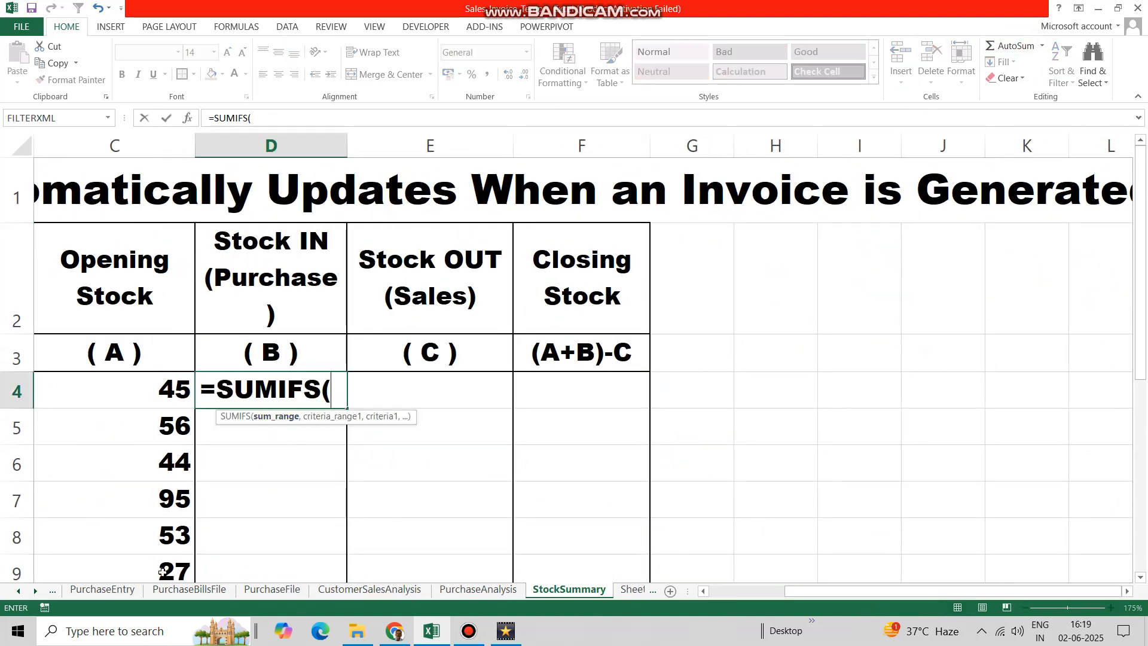
{"action": "left_click", "coordinate": [199, 587]}
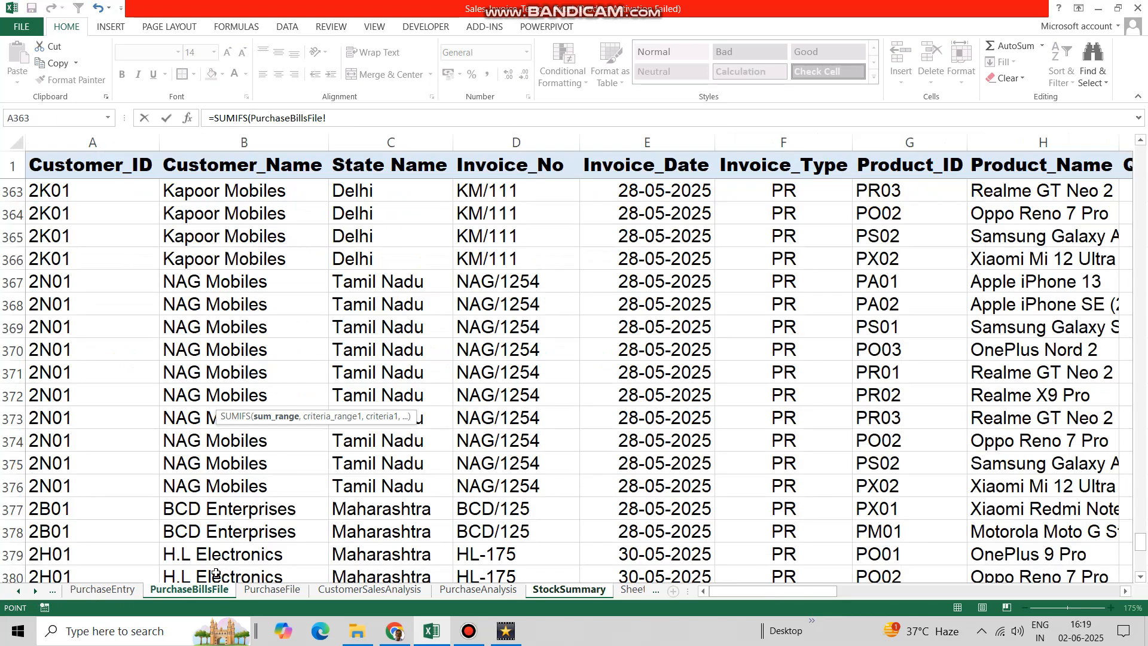
{"action": "left_click_drag", "start_coordinate": [795, 591], "coordinate": [859, 590]}
{"action": "left_click", "coordinate": [484, 142]}
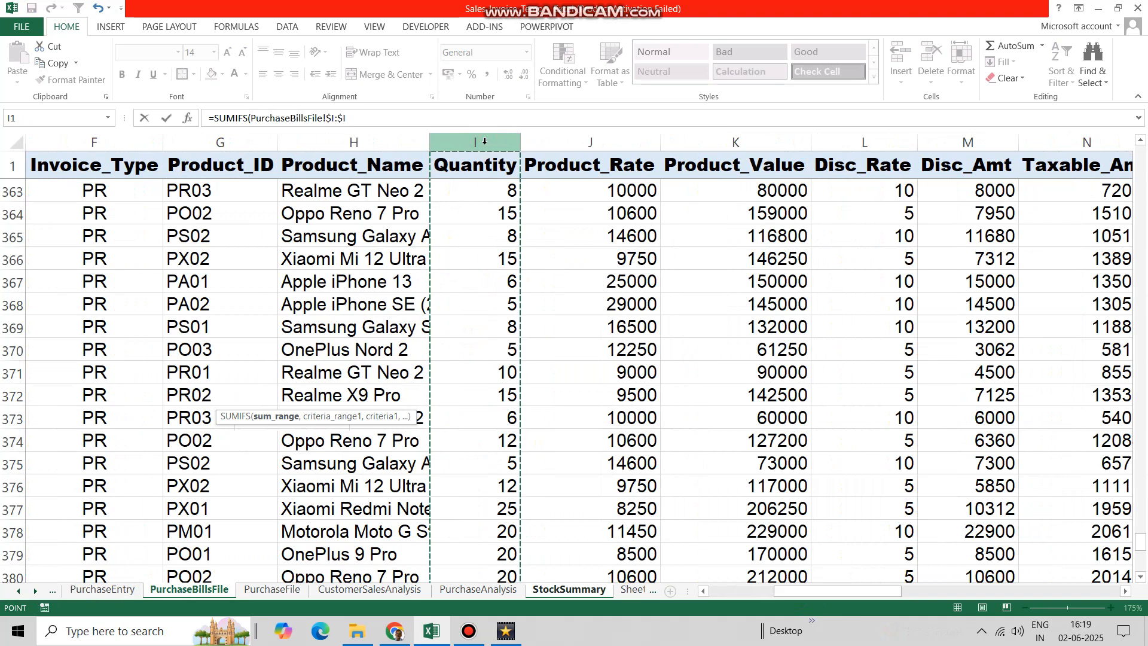
{"action": "type", "text": ","}
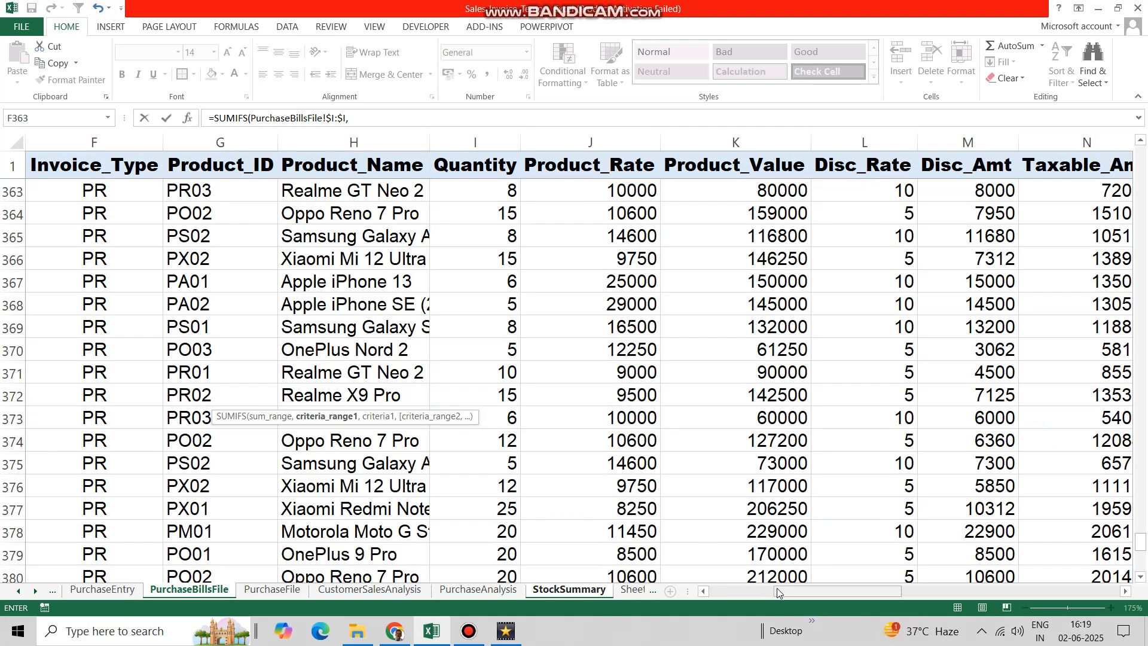
Add the PurchaseBillsFile Product_ID column $G:$G as the criteria range, with StockSummary!$A4 as its criterion, and complete the formula.
{"action": "left_click_drag", "start_coordinate": [806, 599], "coordinate": [806, 595]}
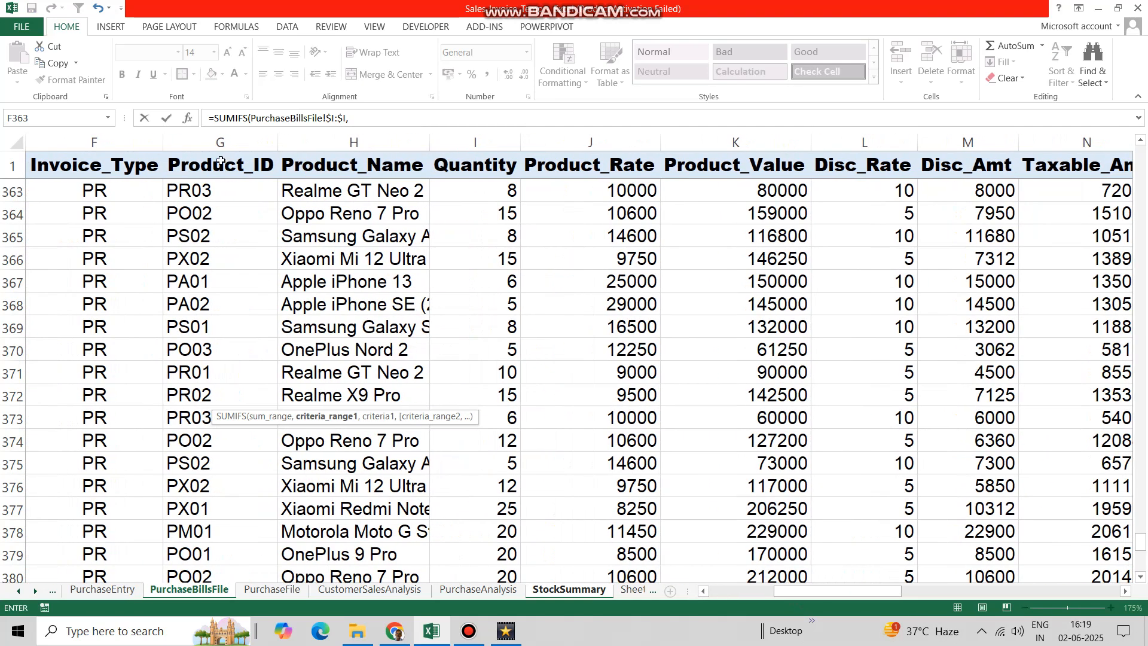
{"action": "left_click", "coordinate": [213, 143]}
{"action": "type", "text": ","}
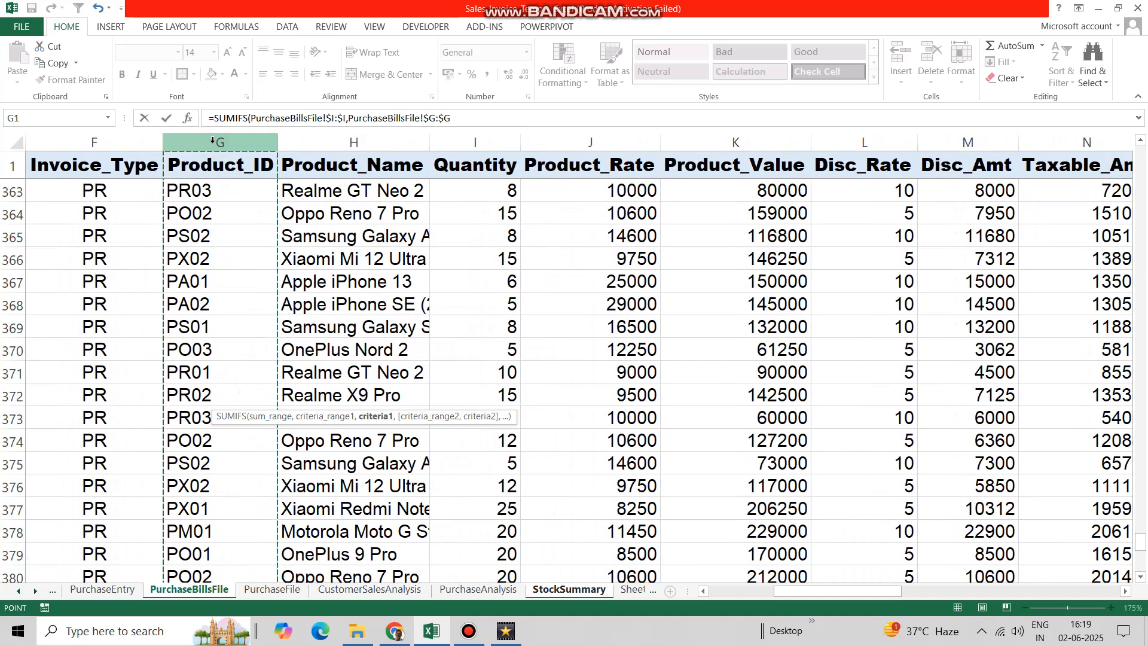
{"action": "left_click", "coordinate": [549, 589]}
{"action": "left_click_drag", "start_coordinate": [794, 595], "coordinate": [718, 595]}
{"action": "left_click", "coordinate": [76, 395]}
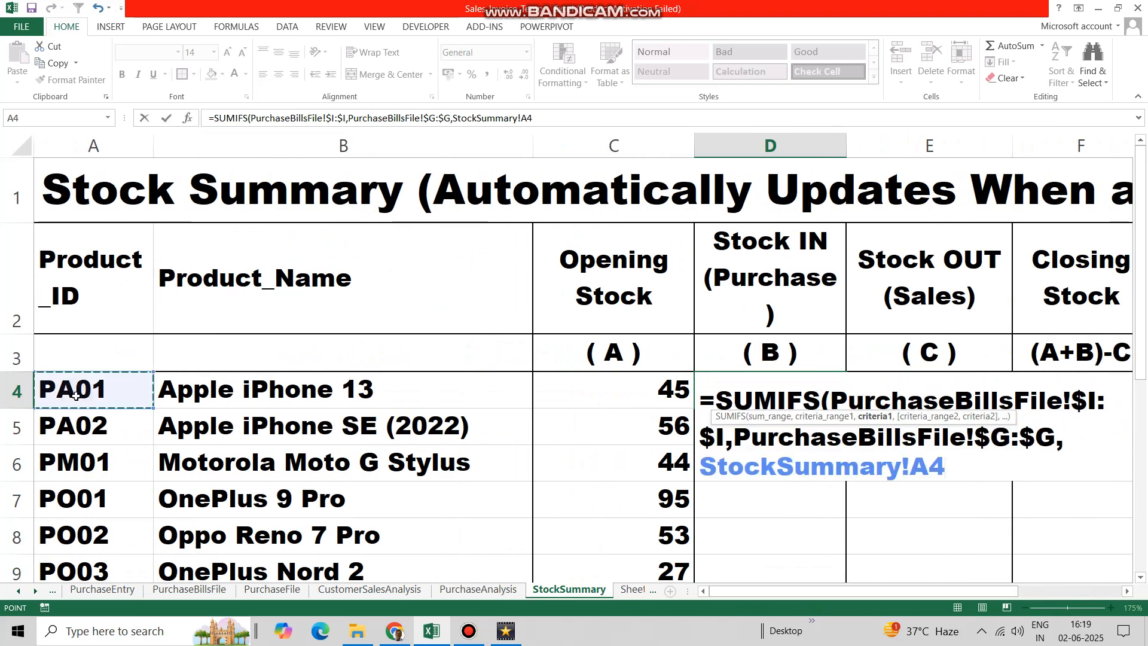
{"action": "left_click", "coordinate": [910, 471]}
{"action": "type", "text": "$"}
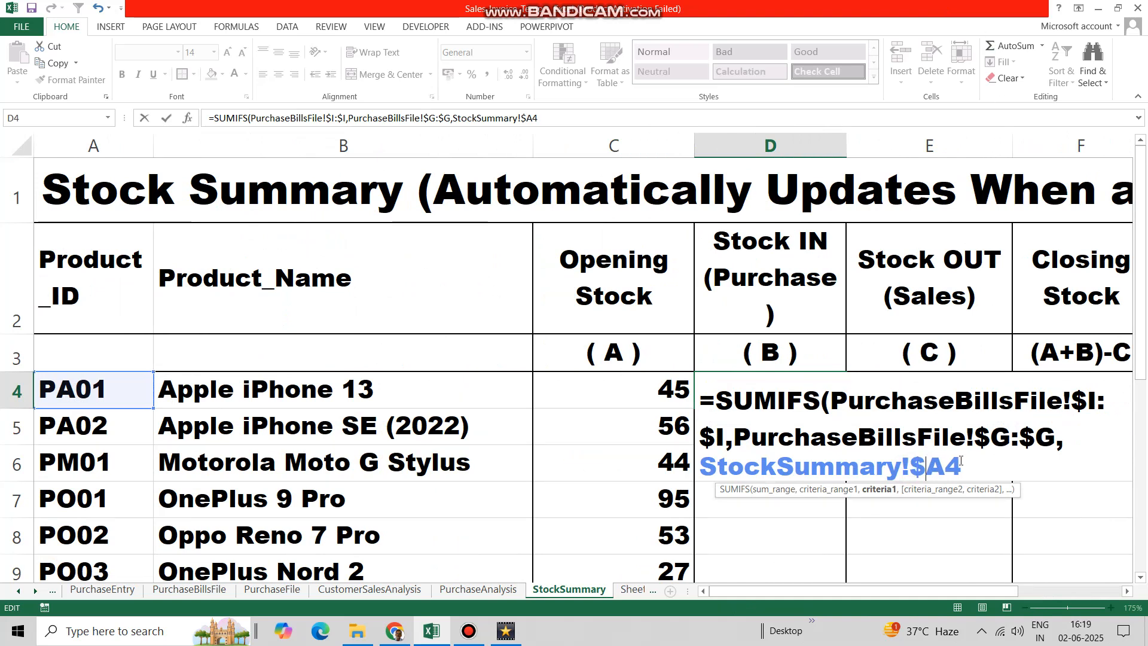
{"action": "left_click", "coordinate": [961, 460]}
{"action": "type", "text": ")"}
{"action": "key", "text": "Return"}
Copy the Stock IN formula from D4 into D5:D16, pasting formulas only.
{"action": "left_click", "coordinate": [837, 401]}
{"action": "left_click_drag", "start_coordinate": [847, 409], "coordinate": [848, 596]}
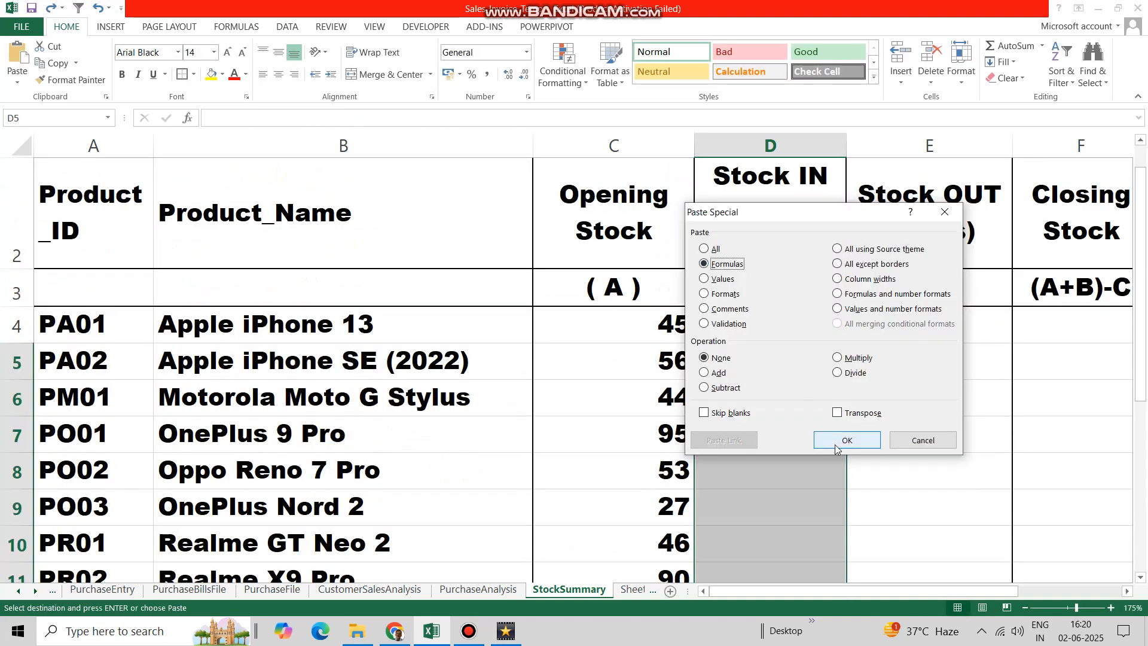
{"action": "left_click", "coordinate": [836, 446]}
{"action": "scroll", "coordinate": [920, 469], "scroll_direction": "down", "scroll_amount": 2}
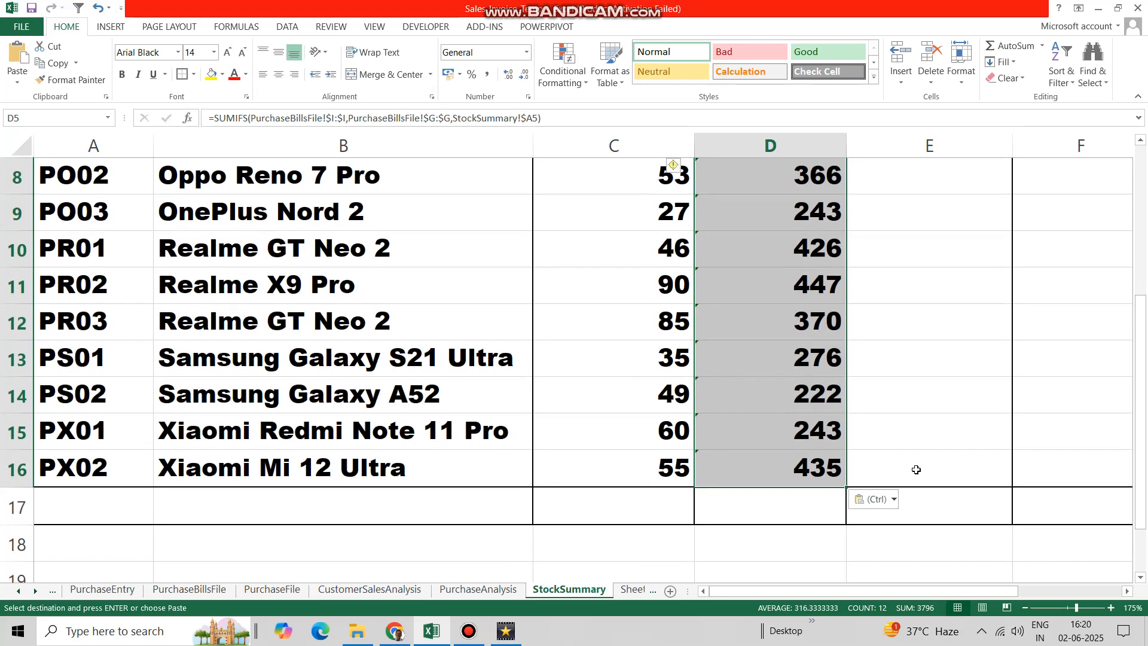
{"action": "left_click", "coordinate": [895, 457]}
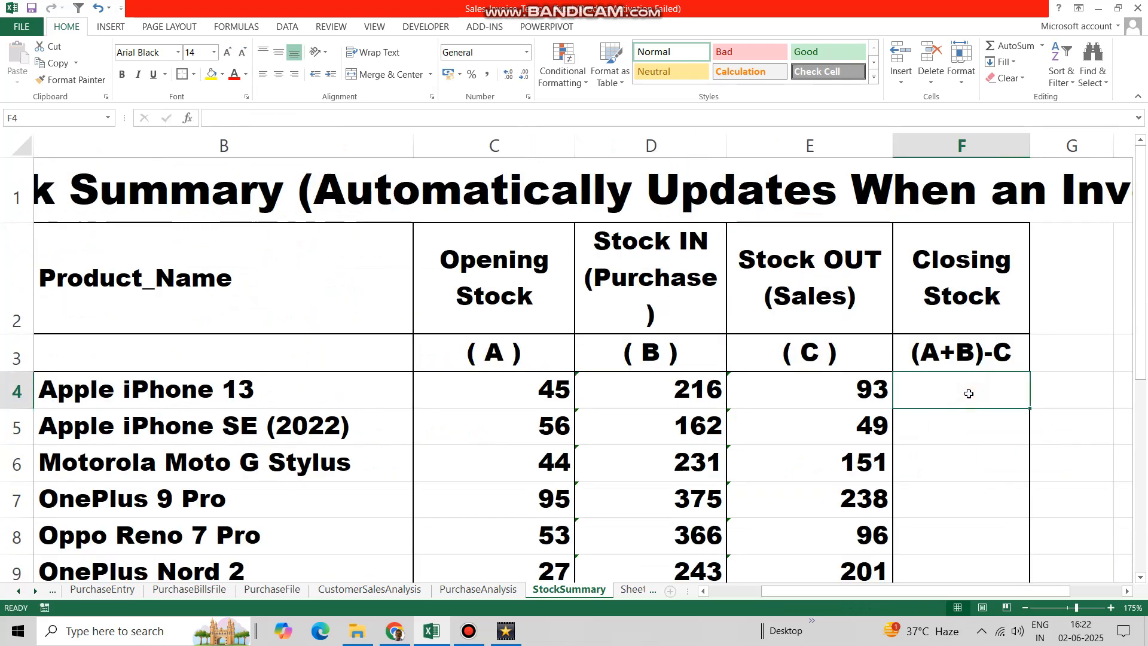
Enter the closing stock formula +C4+D4-E4 in F4 of StockSummary.
{"action": "type", "text": "+"}
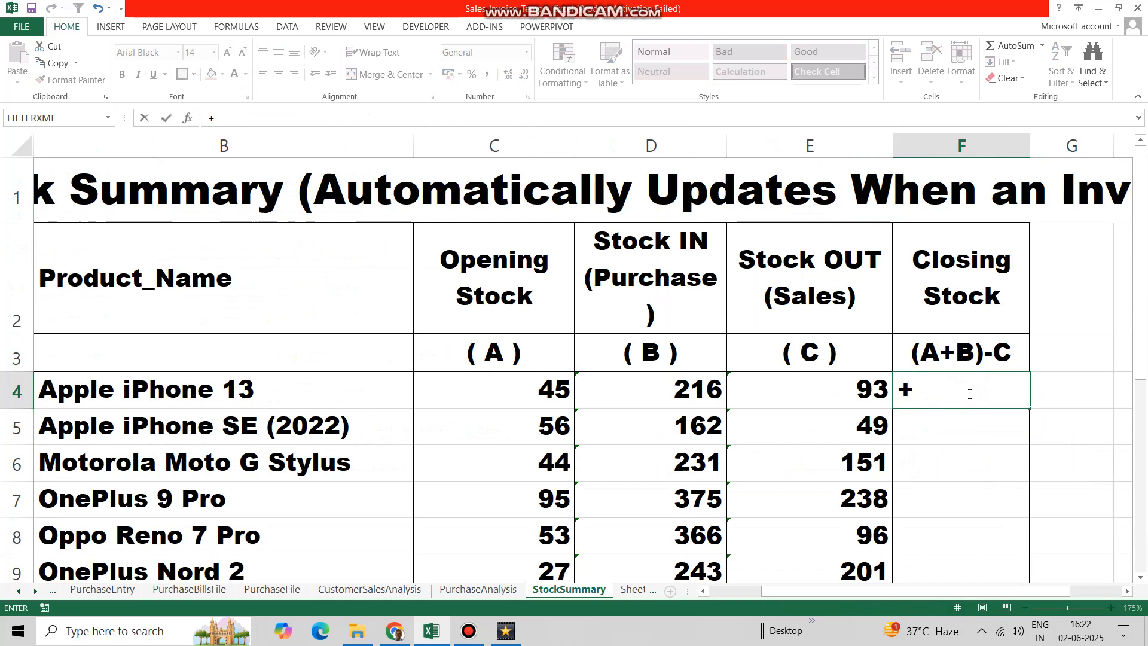
{"action": "key", "text": "Left"}
{"action": "key", "text": "Left"}
{"action": "key", "text": "Left"}
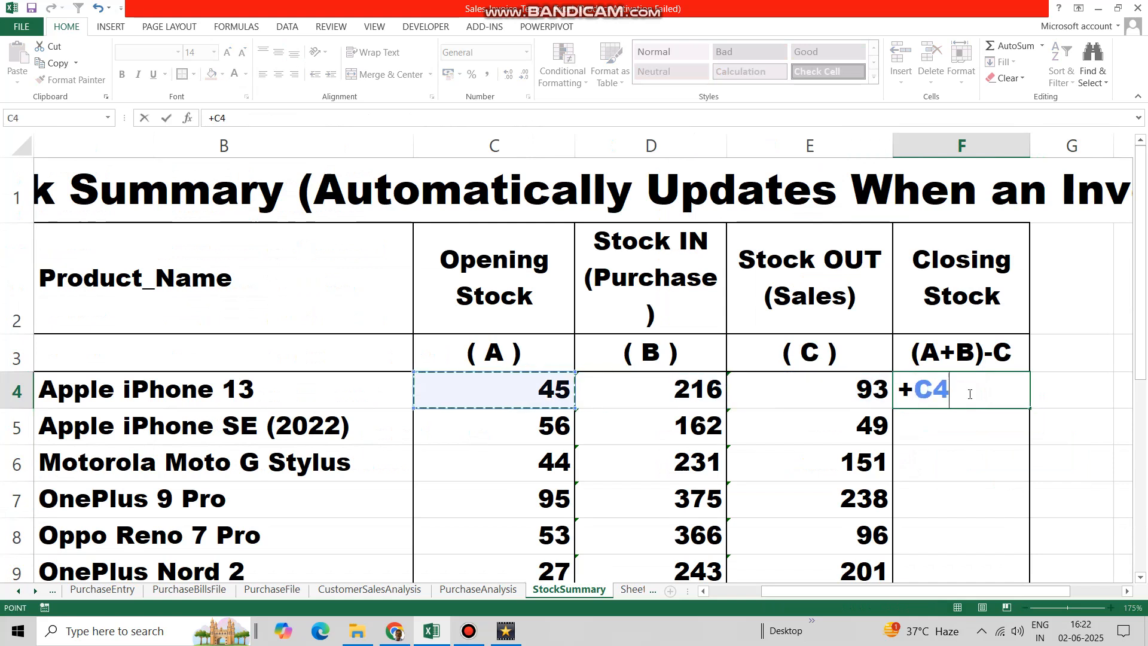
{"action": "type", "text": "+"}
{"action": "key", "text": "Left"}
{"action": "key", "text": "Left"}
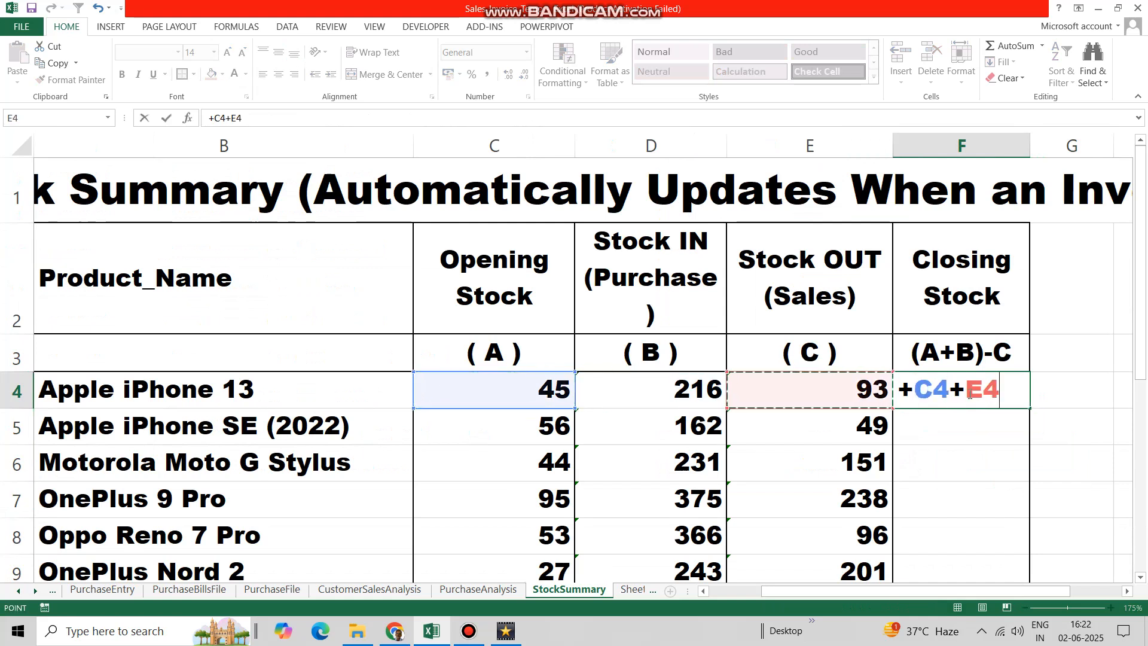
{"action": "type", "text": "-"}
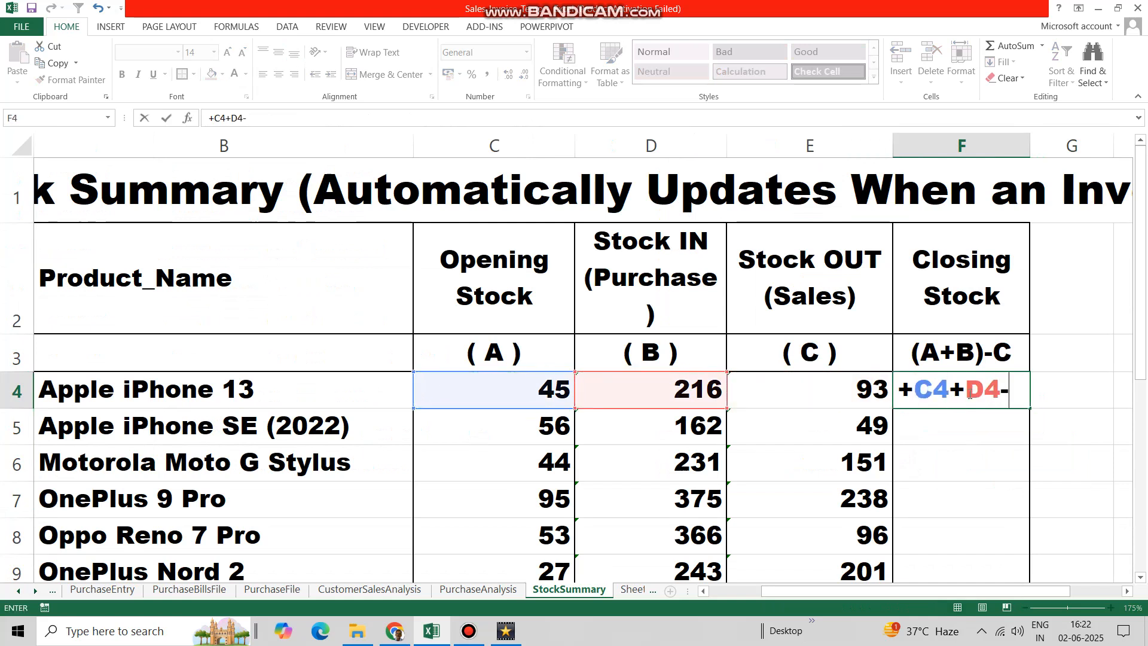
{"action": "key", "text": "Left"}
{"action": "key", "text": "Return"}
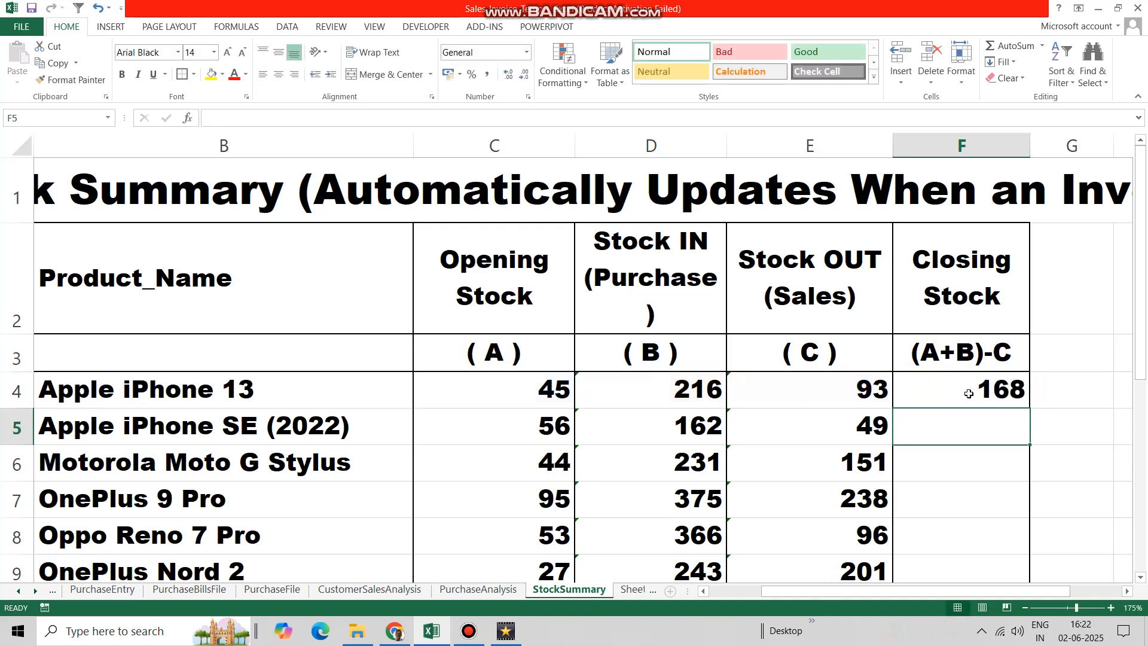
Copy the closing stock formula from F4 down to F16, pasting formulas only.
{"action": "left_click", "coordinate": [969, 394]}
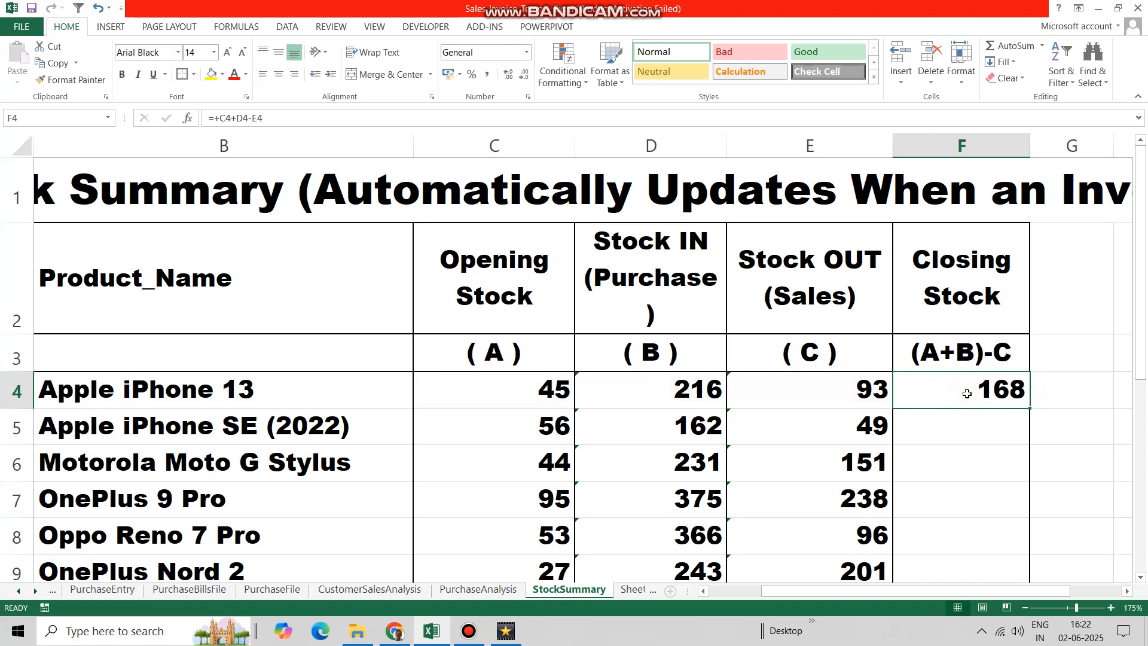
{"action": "key", "text": "ctrl+c"}
{"action": "scroll", "coordinate": [969, 441], "scroll_direction": "down", "scroll_amount": 2}
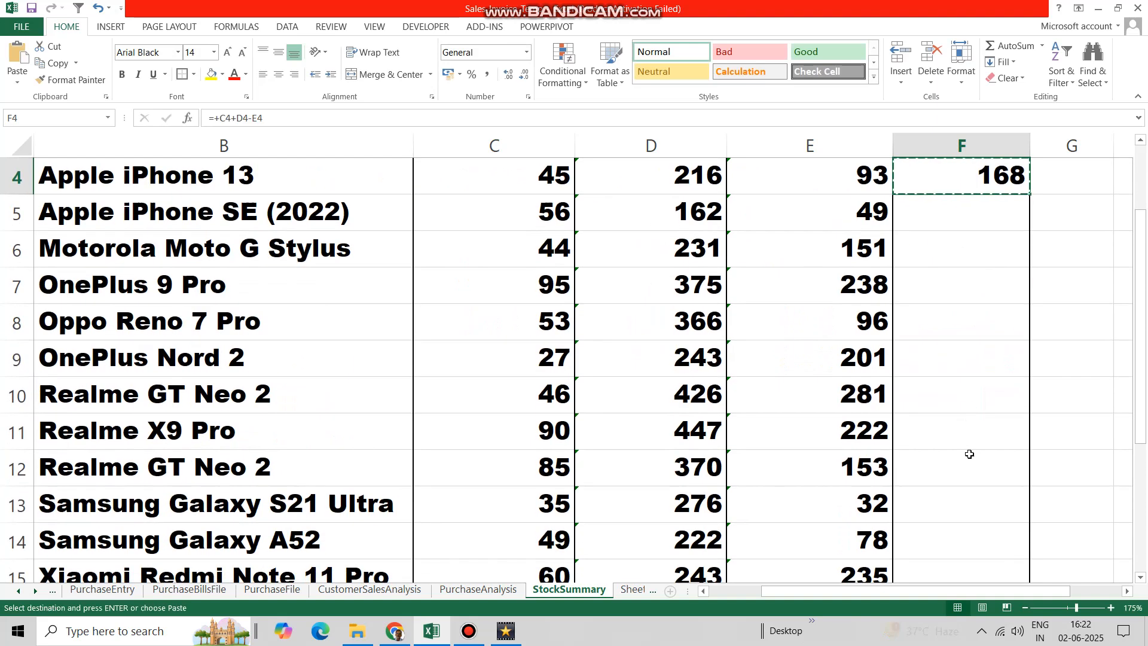
{"action": "left_click", "coordinate": [958, 503], "text": "shift"}
{"action": "right_click", "coordinate": [959, 504]}
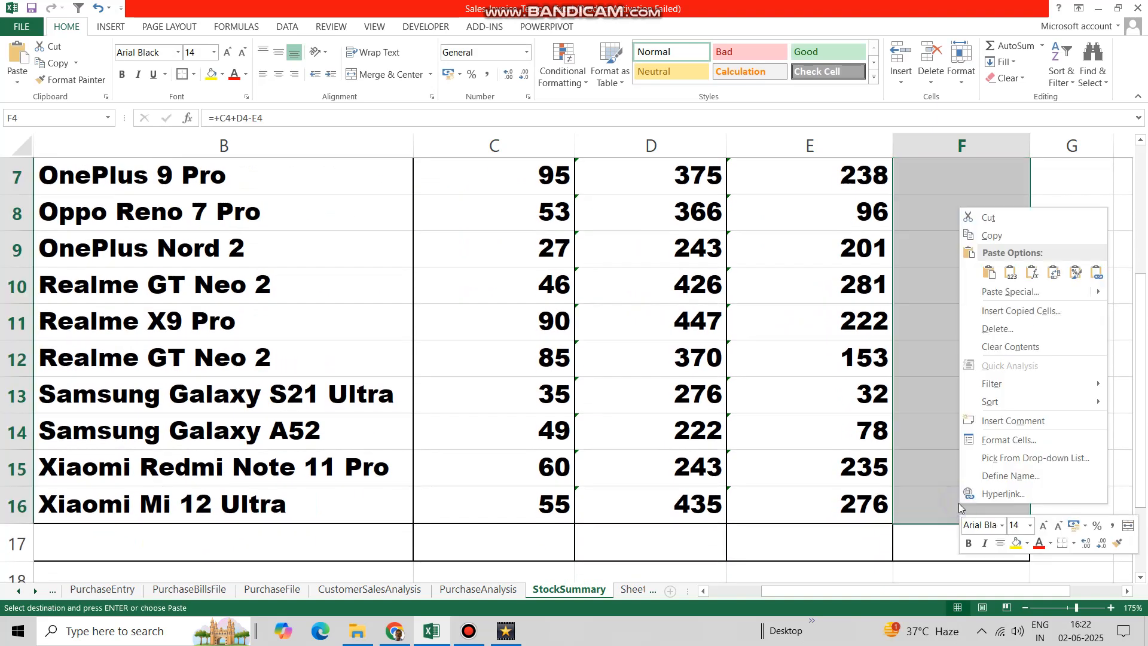
{"action": "left_click", "coordinate": [1011, 292]}
{"action": "left_click", "coordinate": [903, 218]}
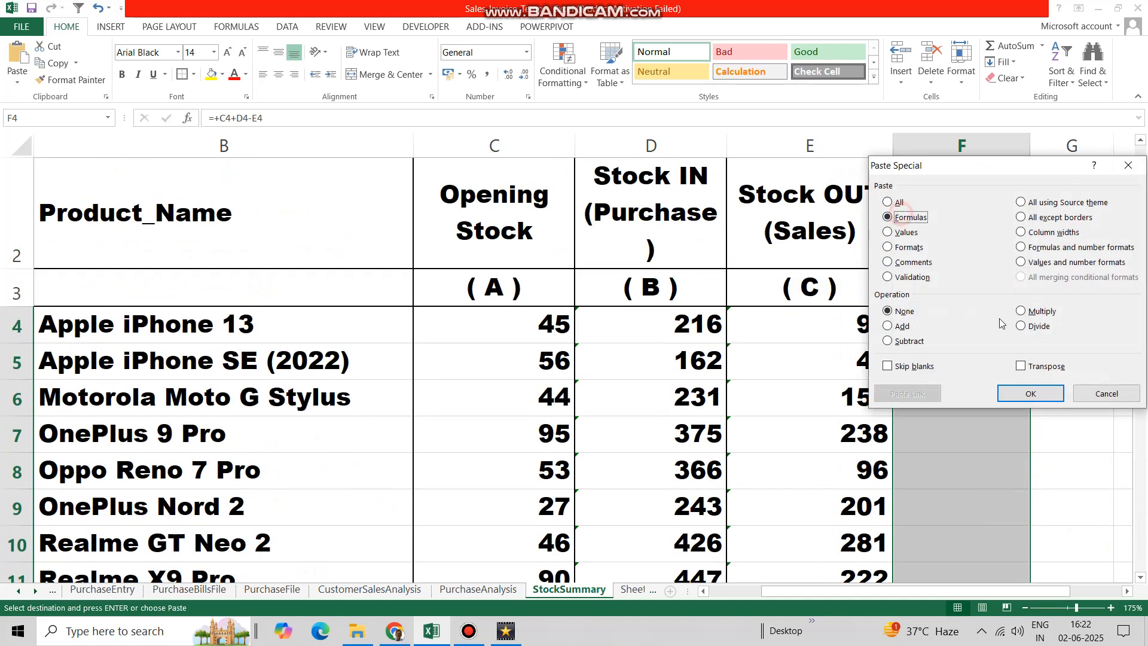
{"action": "left_click", "coordinate": [1030, 393]}
{"action": "left_click", "coordinate": [934, 418]}
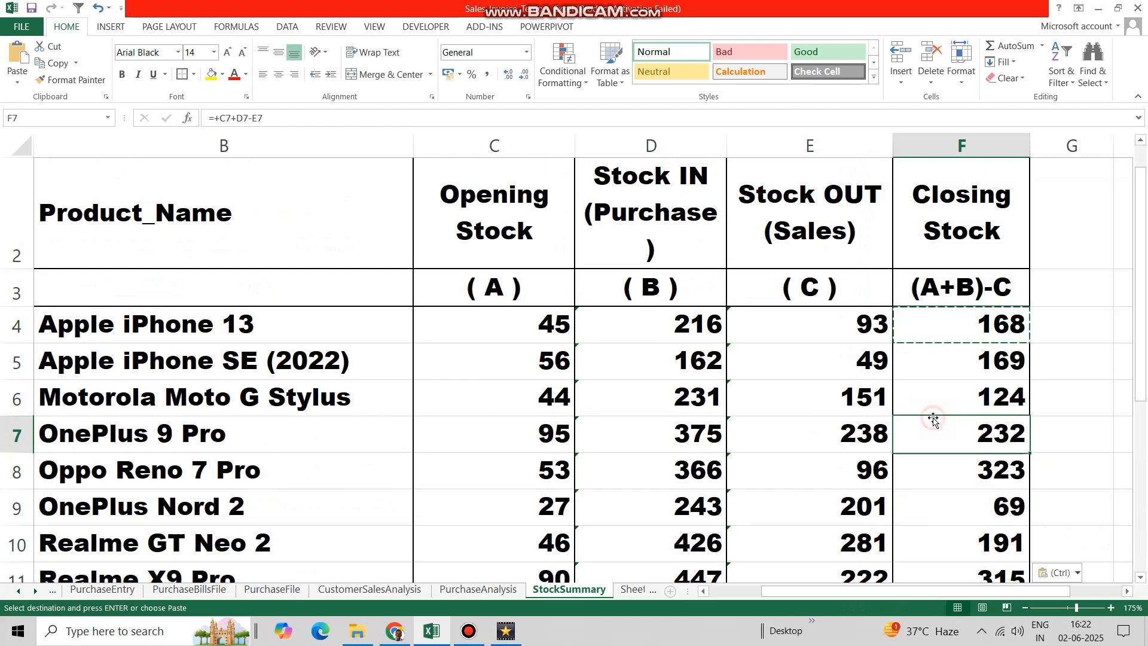
{"action": "scroll", "coordinate": [933, 417], "scroll_direction": "down", "scroll_amount": 2}
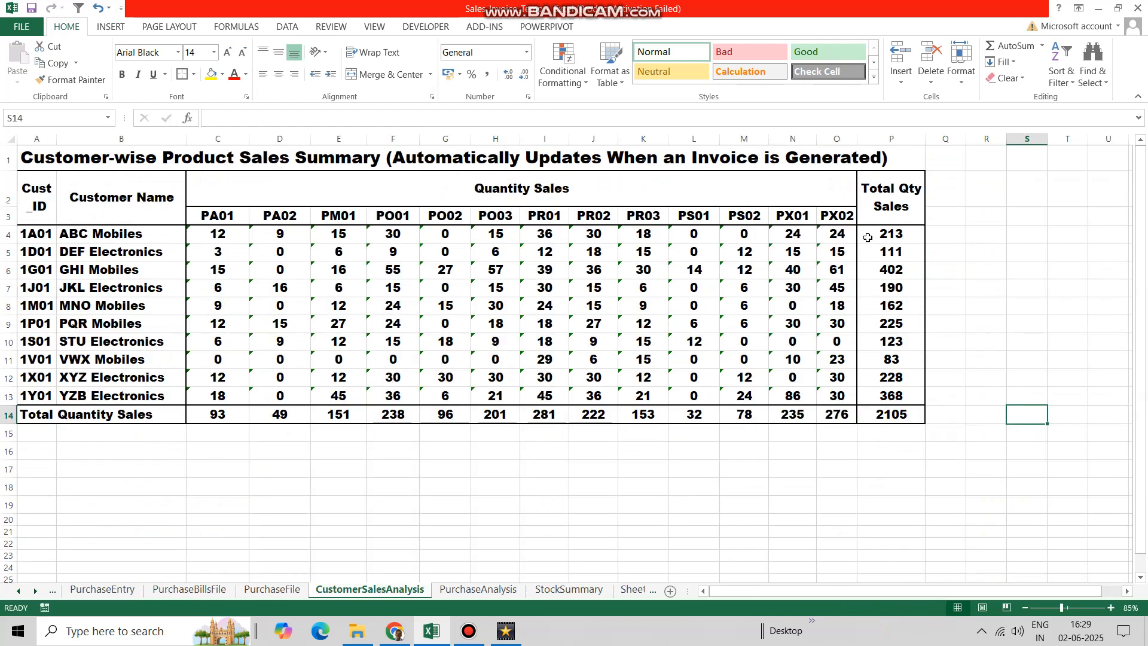
Insert a 2-D clustered column chart of the customers' total sales quantities in P4:P13 of CustomerSalesAnalysis.
{"action": "left_click_drag", "start_coordinate": [878, 234], "coordinate": [878, 394]}
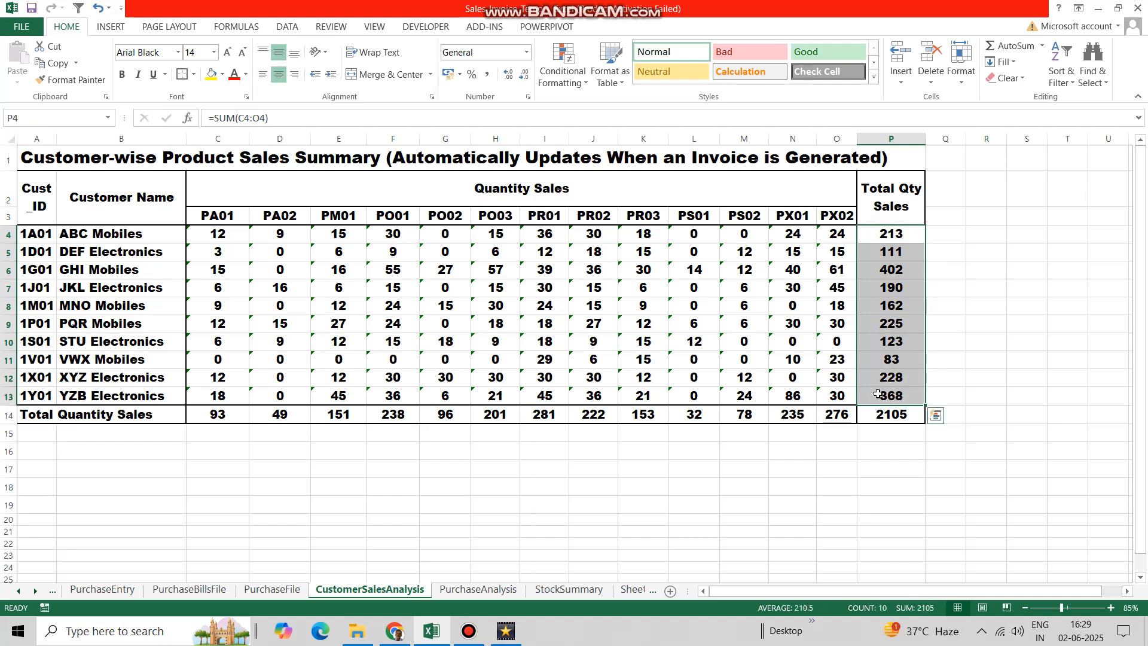
{"action": "left_click", "coordinate": [112, 27]}
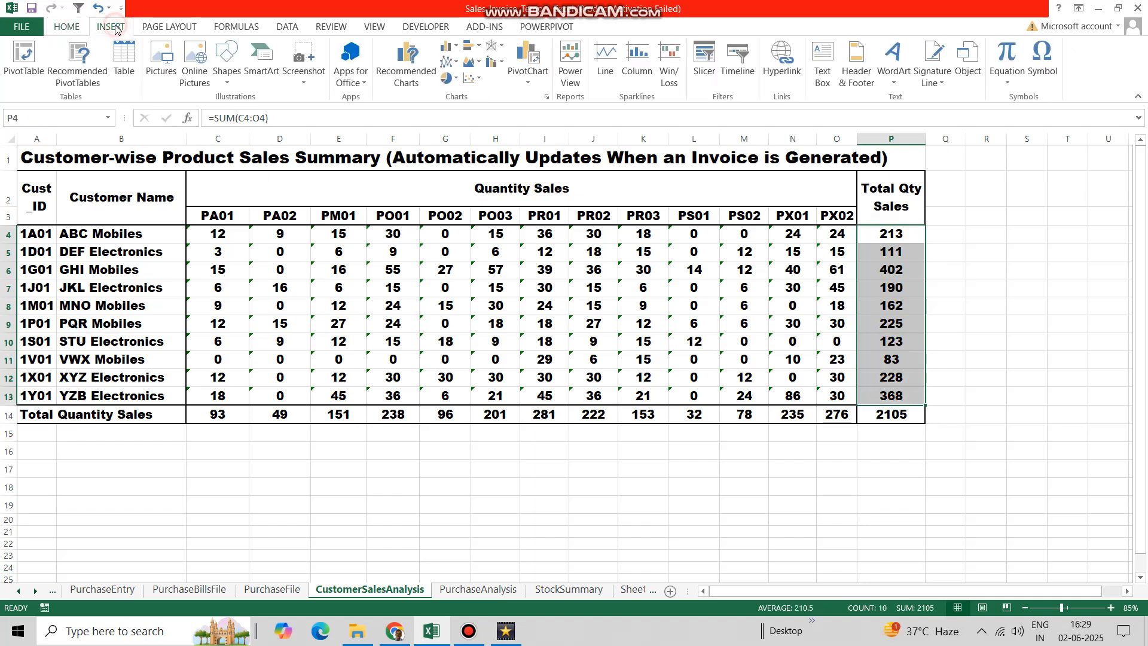
{"action": "left_click", "coordinate": [449, 52]}
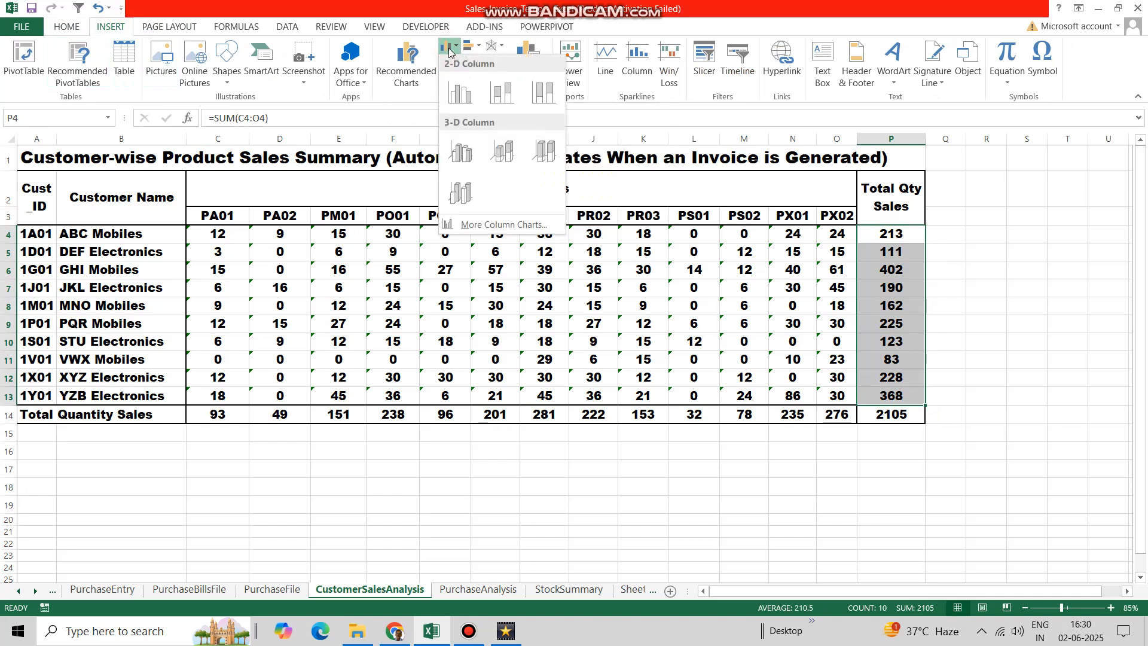
{"action": "left_click", "coordinate": [459, 94]}
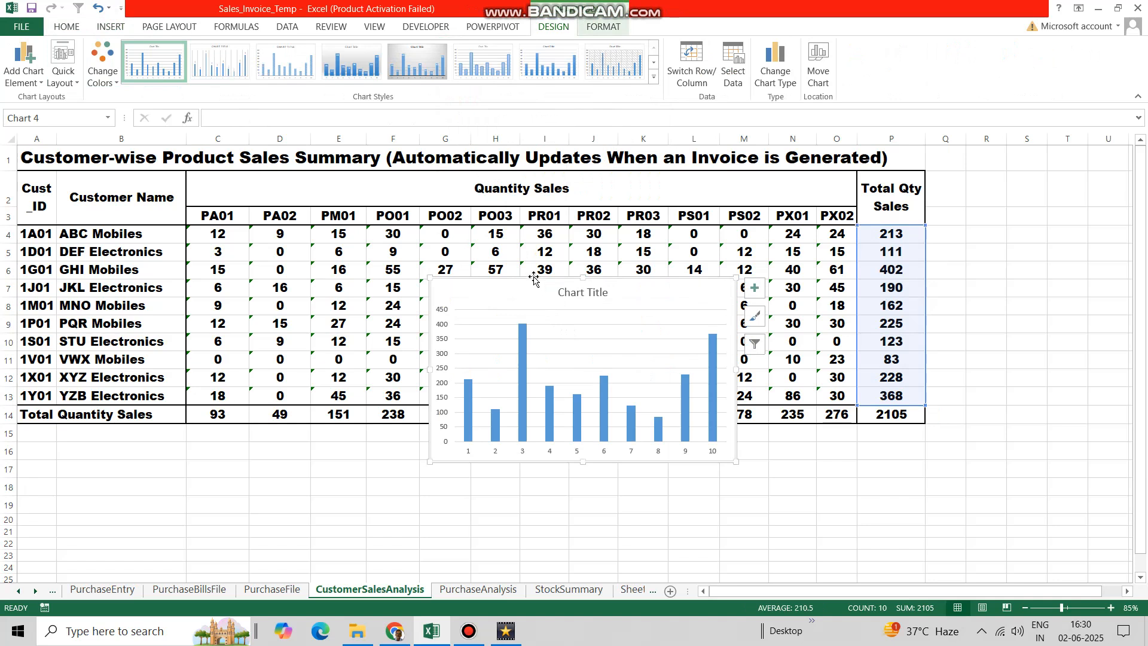
Move the column chart directly below the sales summary table, starting at column A, and widen it to span roughly columns A to E.
{"action": "mouse_move", "coordinate": [534, 279]}
{"action": "left_mouse_down"}
{"action": "mouse_move", "coordinate": [221, 417]}
{"action": "mouse_move", "coordinate": [121, 425]}
{"action": "left_mouse_up"}
{"action": "scroll", "coordinate": [436, 456], "scroll_direction": "down", "scroll_amount": 1}
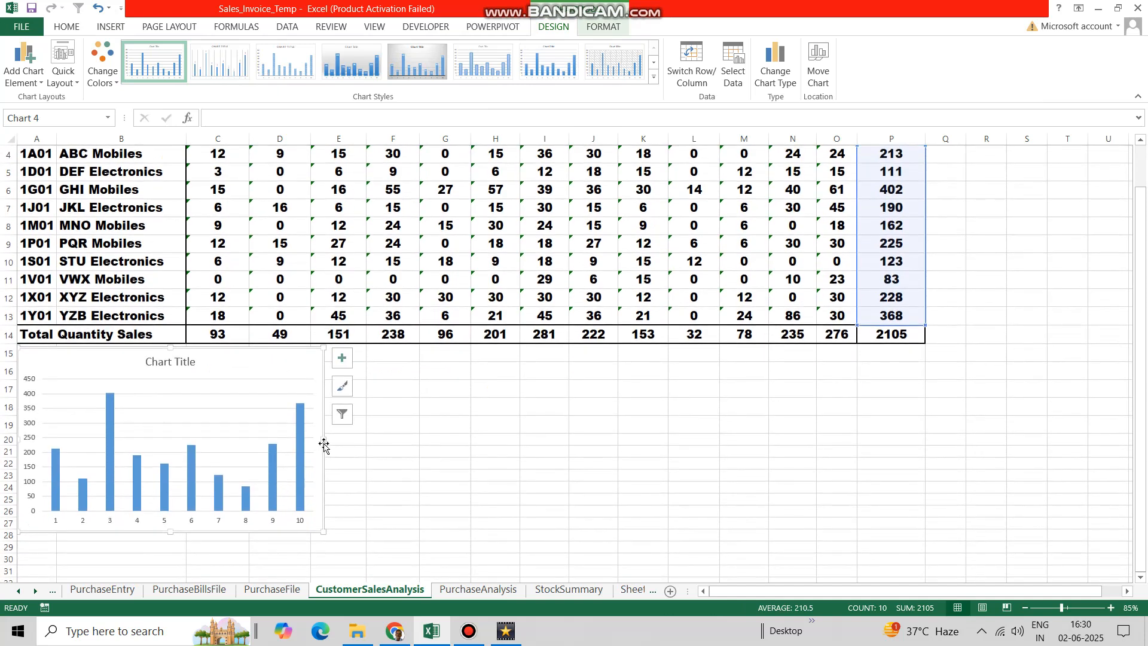
{"action": "left_click_drag", "start_coordinate": [323, 442], "coordinate": [368, 443]}
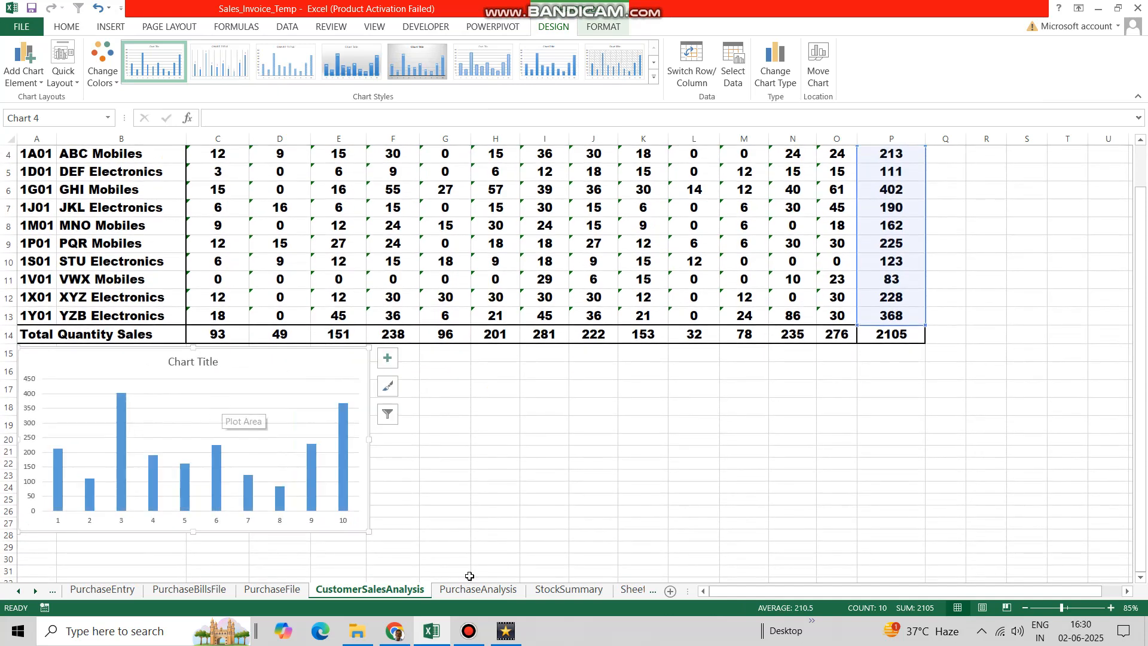
{"action": "left_click_drag", "start_coordinate": [753, 591], "coordinate": [736, 593]}
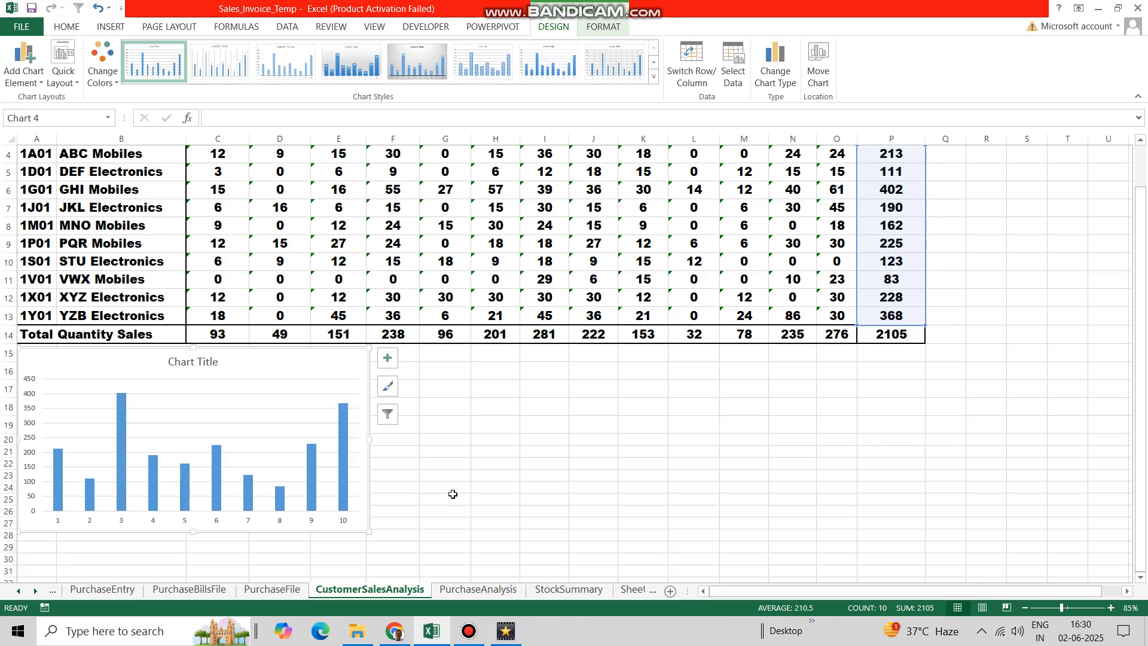
Set the column chart's horizontal axis labels to the customer names in B4:B13.
{"action": "left_click", "coordinate": [249, 523]}
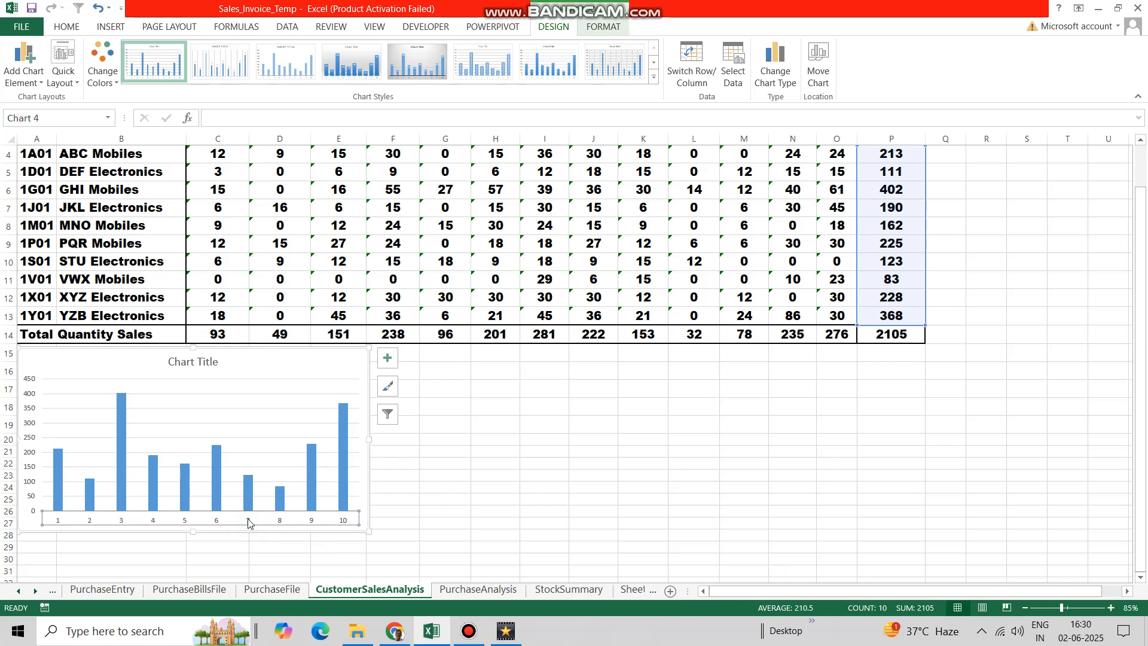
{"action": "right_click", "coordinate": [249, 524]}
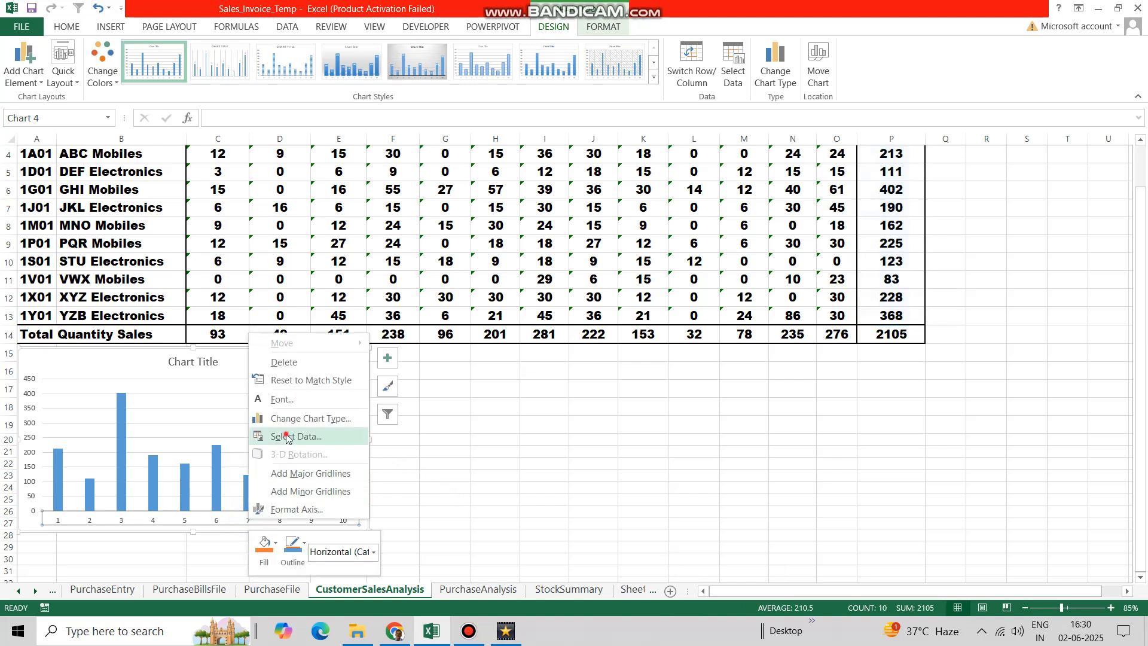
{"action": "left_click", "coordinate": [288, 437]}
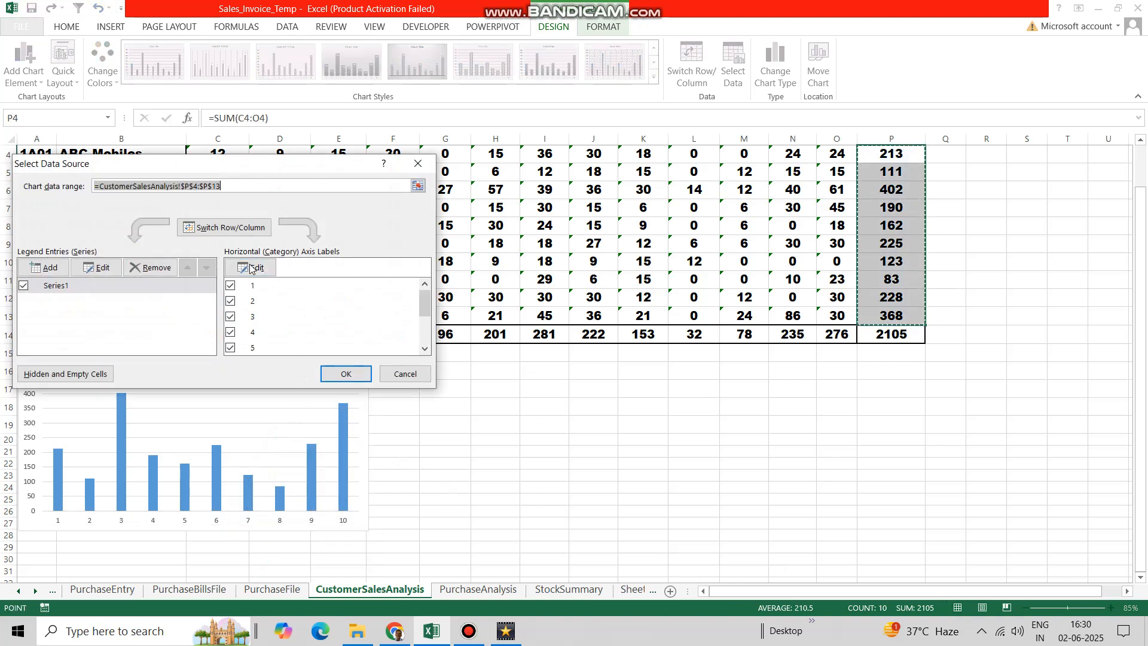
{"action": "left_click", "coordinate": [251, 274]}
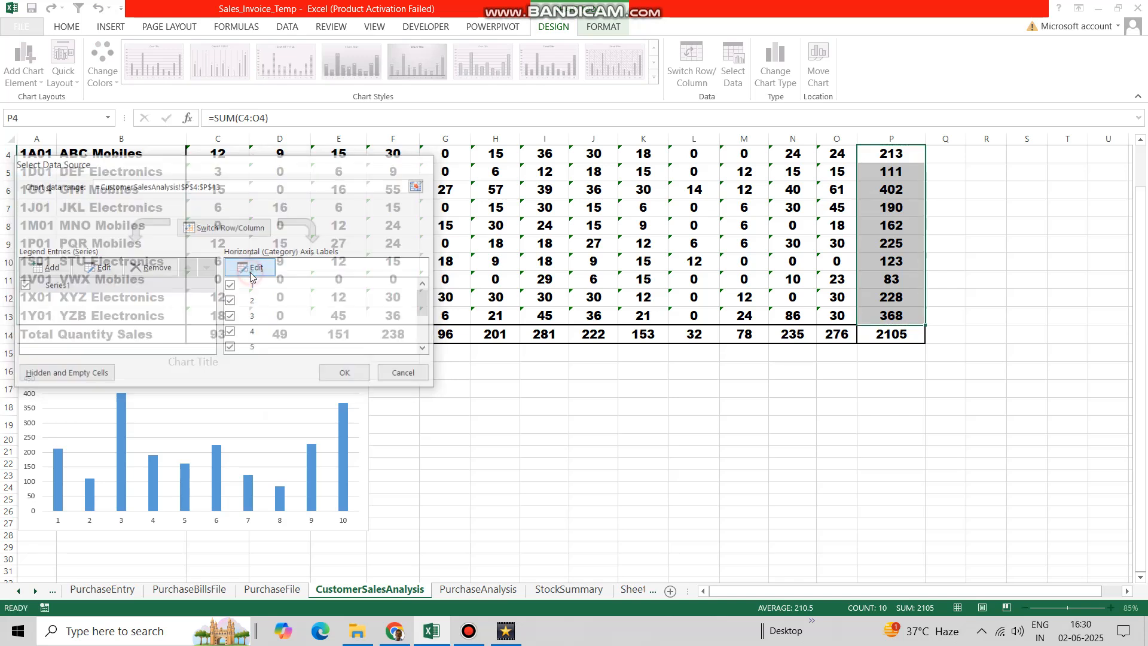
{"action": "left_click", "coordinate": [252, 278]}
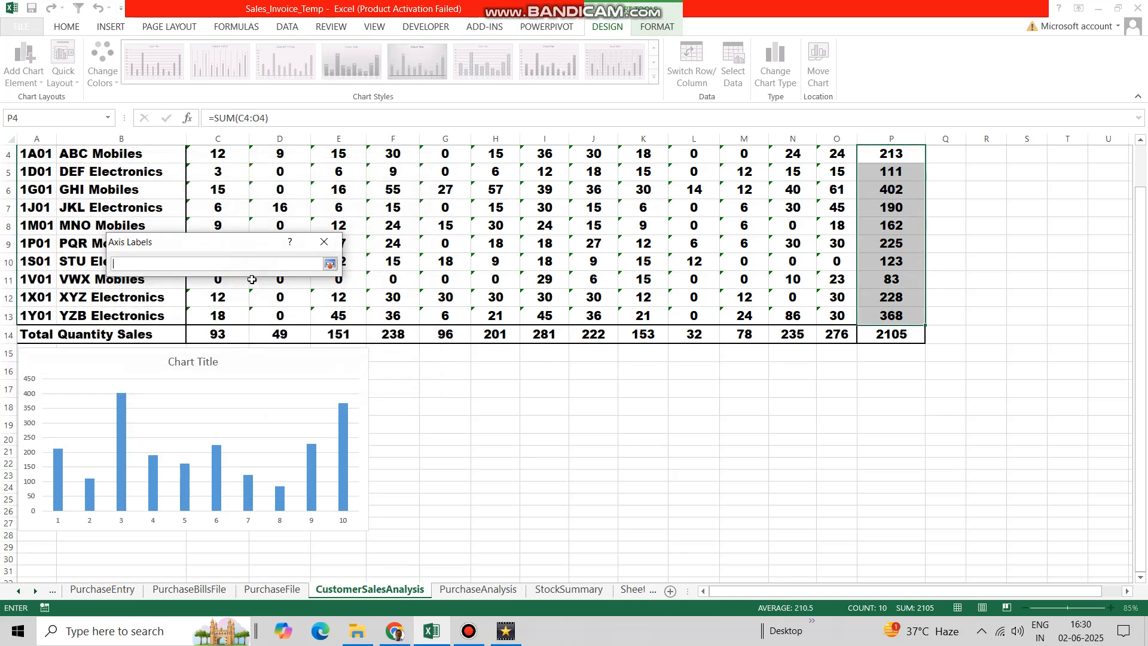
{"action": "left_click_drag", "start_coordinate": [81, 317], "coordinate": [88, 155]}
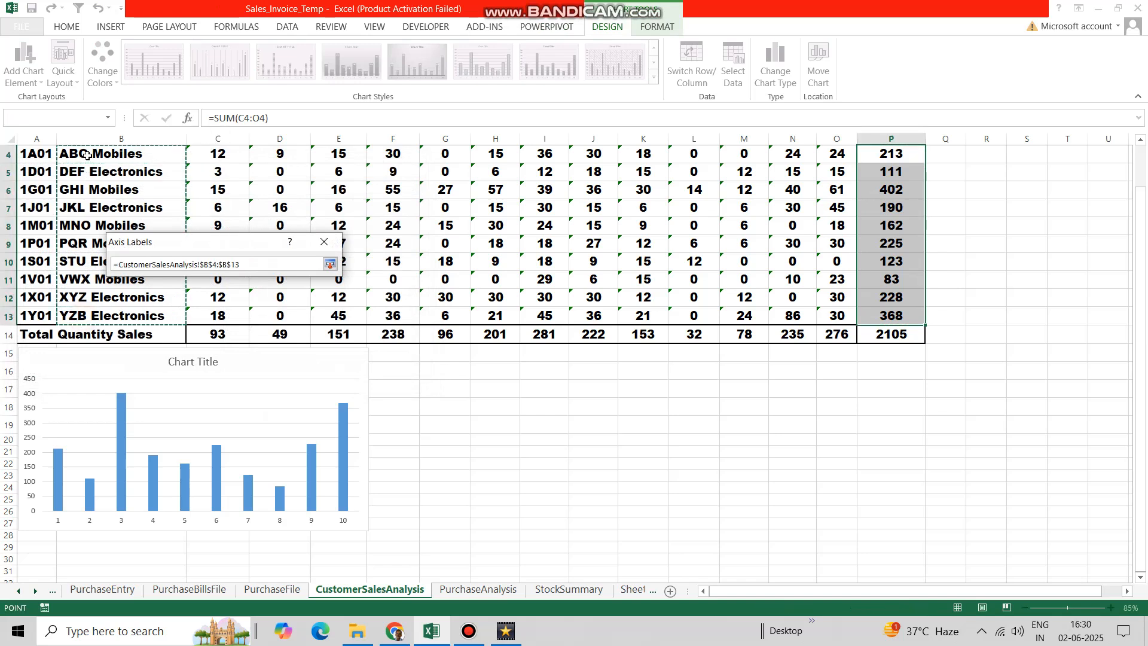
{"action": "left_click", "coordinate": [329, 263]}
{"action": "left_click", "coordinate": [314, 302]}
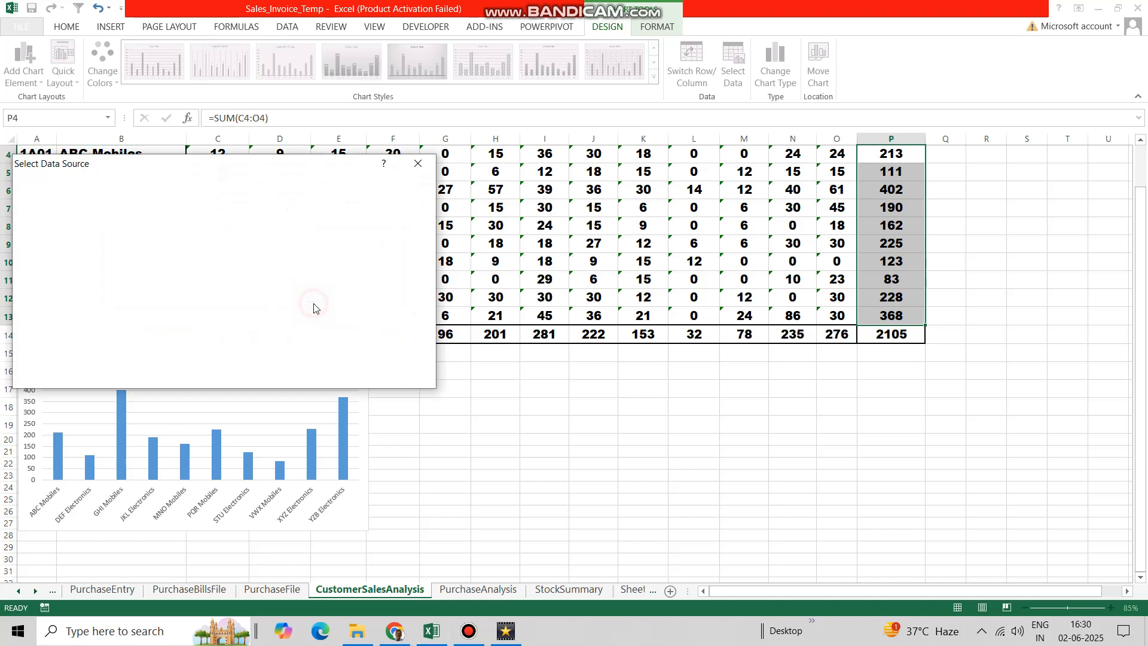
{"action": "left_click", "coordinate": [345, 375]}
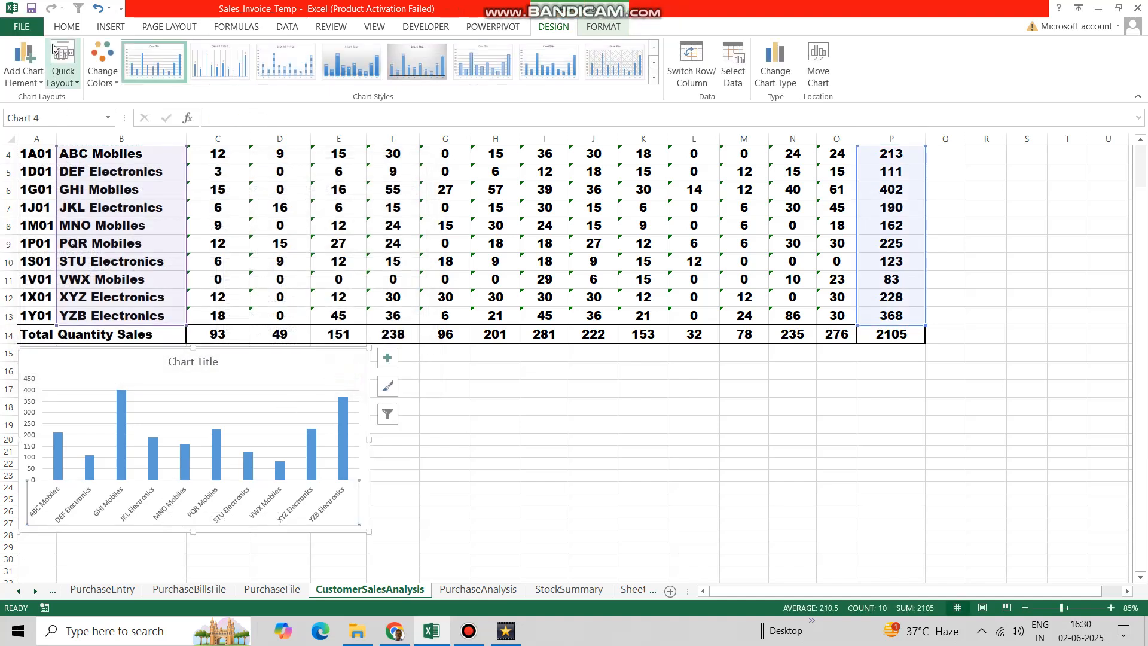
Change the font of the column chart's customer name axis labels to Arial Black.
{"action": "left_click", "coordinate": [68, 27]}
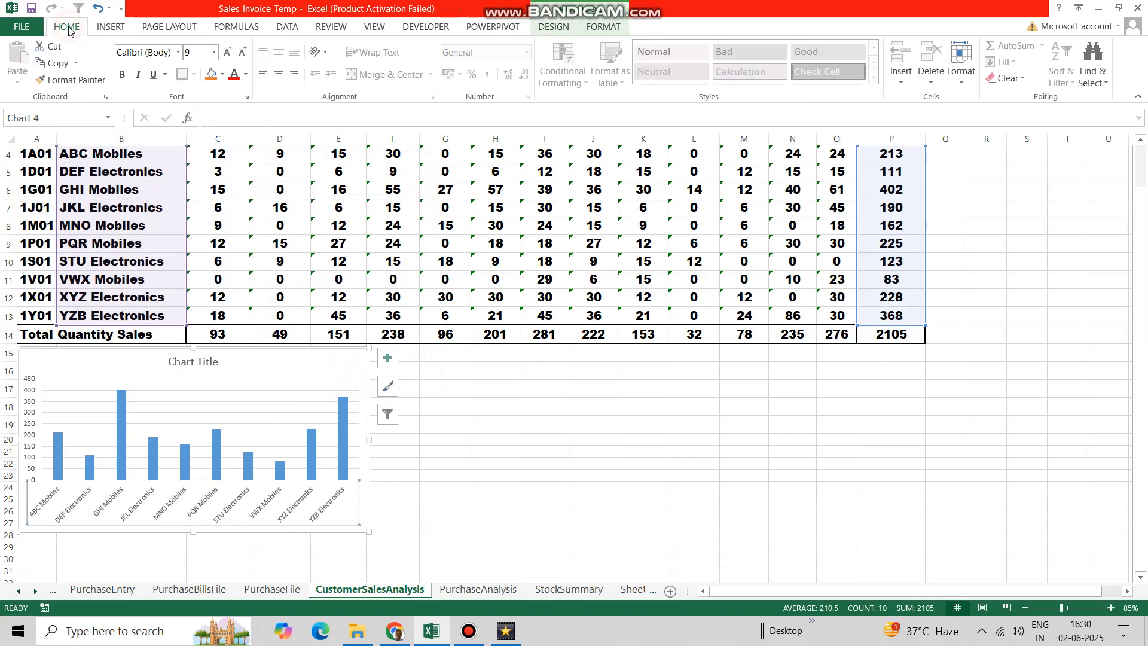
{"action": "left_click", "coordinate": [177, 53]}
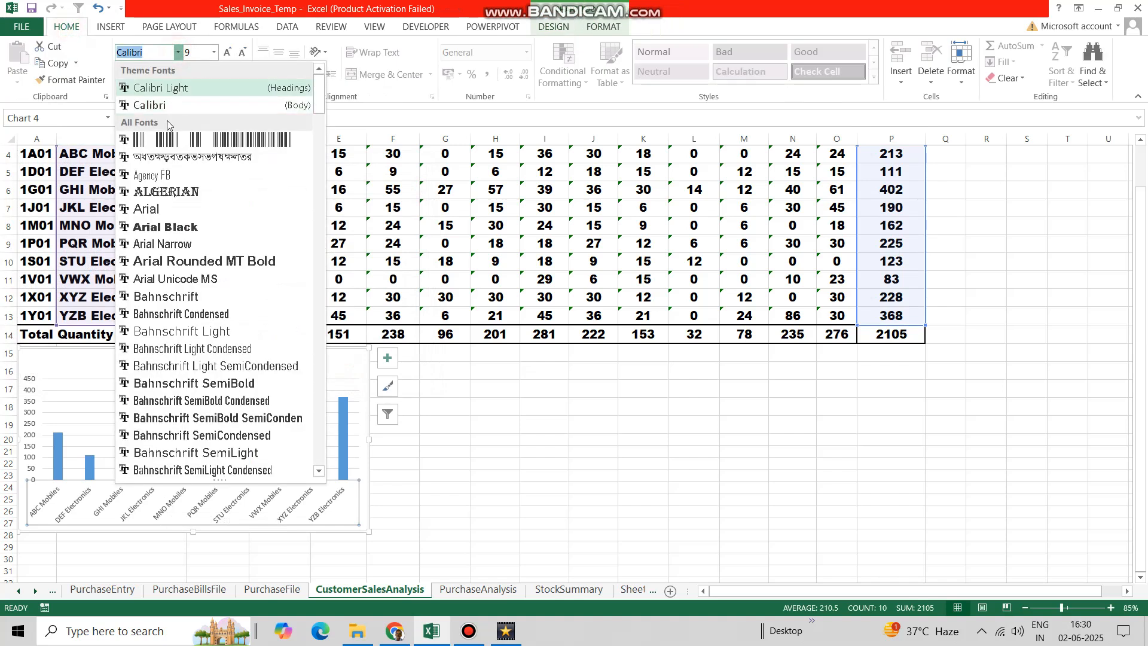
{"action": "left_click", "coordinate": [161, 228]}
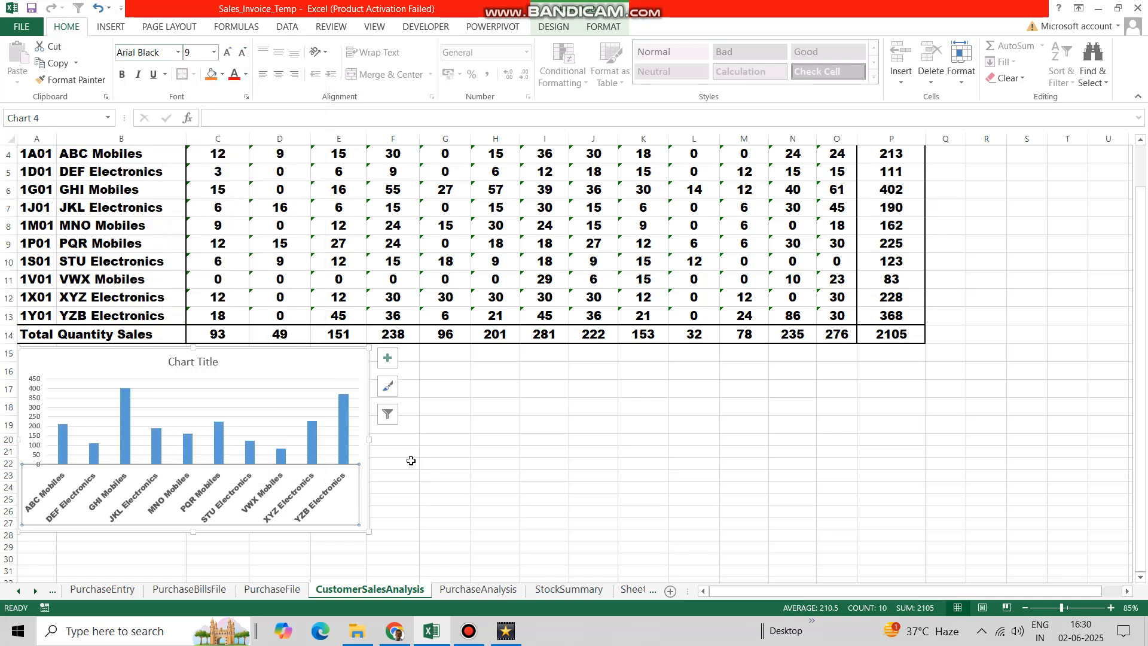
Add data labels to the column chart and format them in Arial Black at size 10.
{"action": "left_click", "coordinate": [389, 361]}
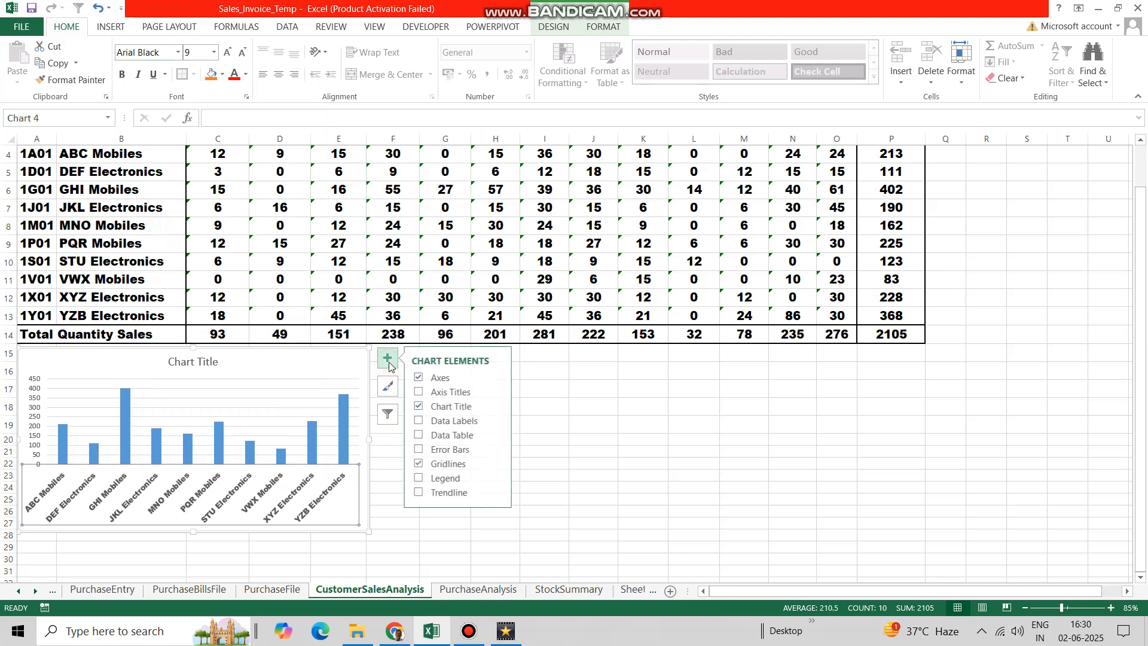
{"action": "left_click", "coordinate": [421, 423]}
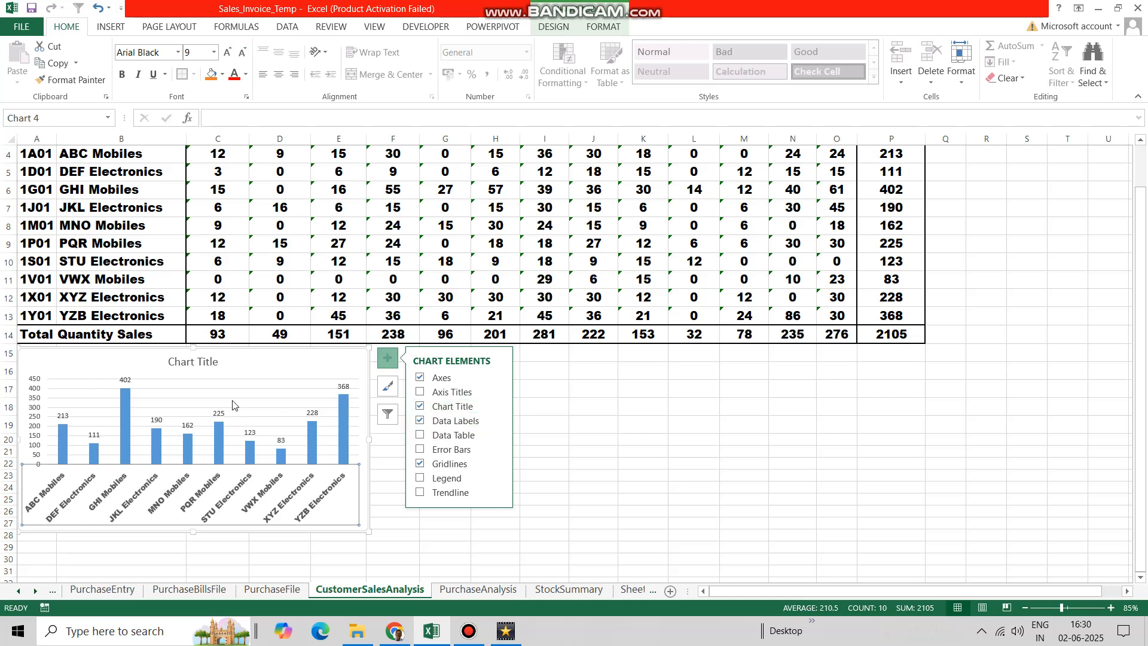
{"action": "left_click", "coordinate": [125, 381]}
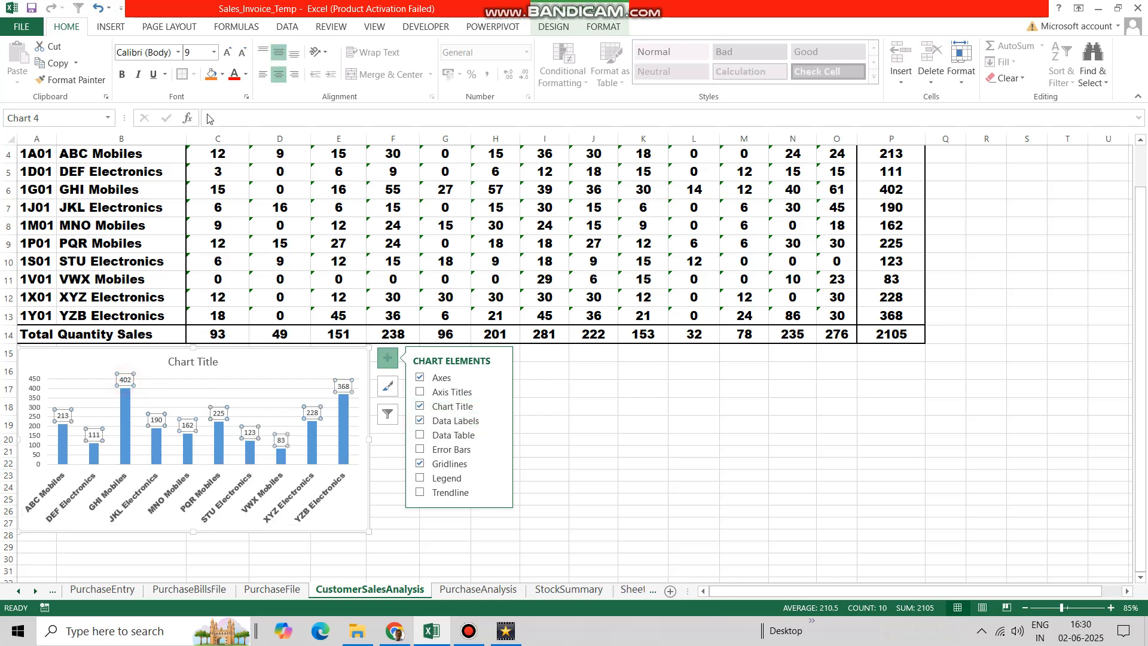
{"action": "left_click", "coordinate": [177, 52]}
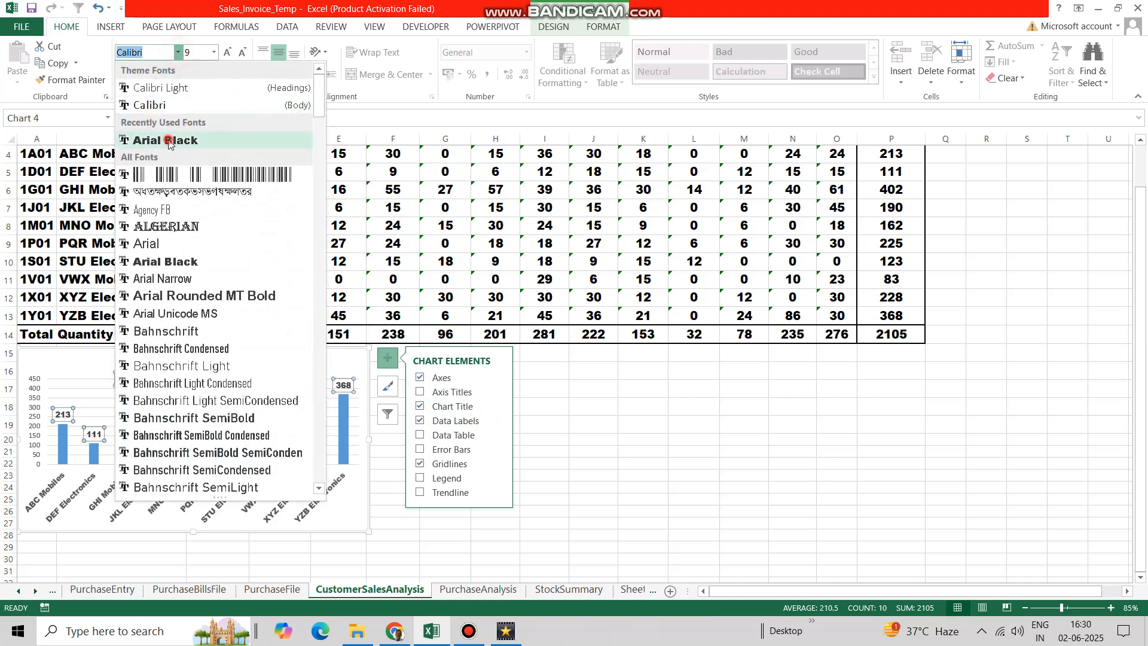
{"action": "left_click", "coordinate": [168, 141]}
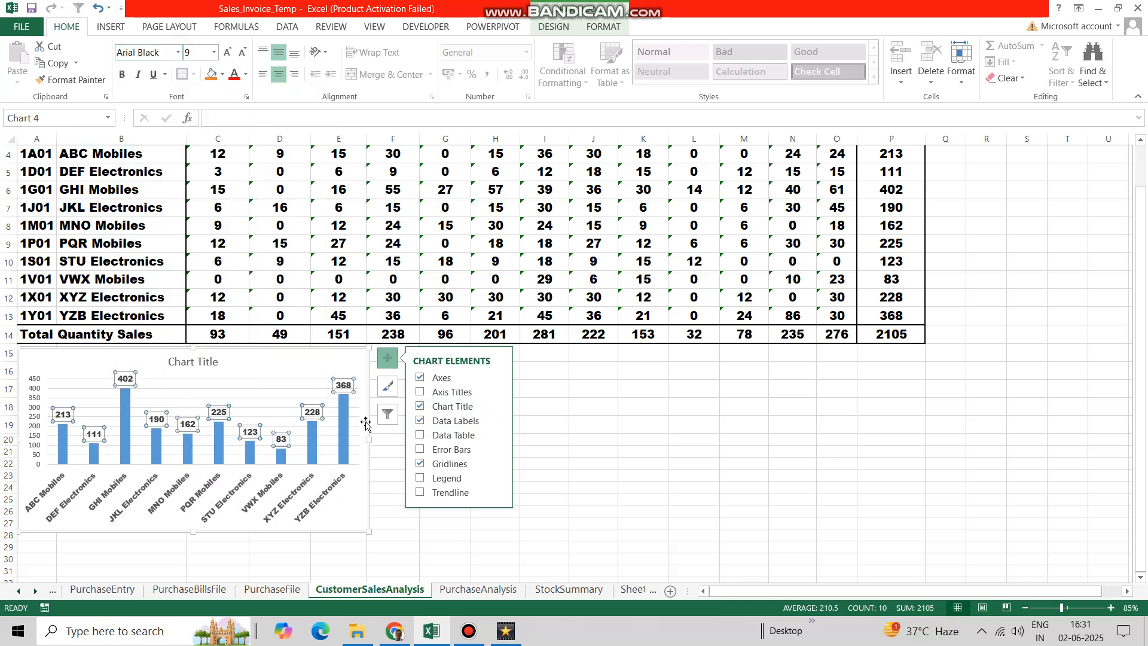
{"action": "left_click", "coordinate": [214, 53]}
{"action": "left_click", "coordinate": [197, 98]}
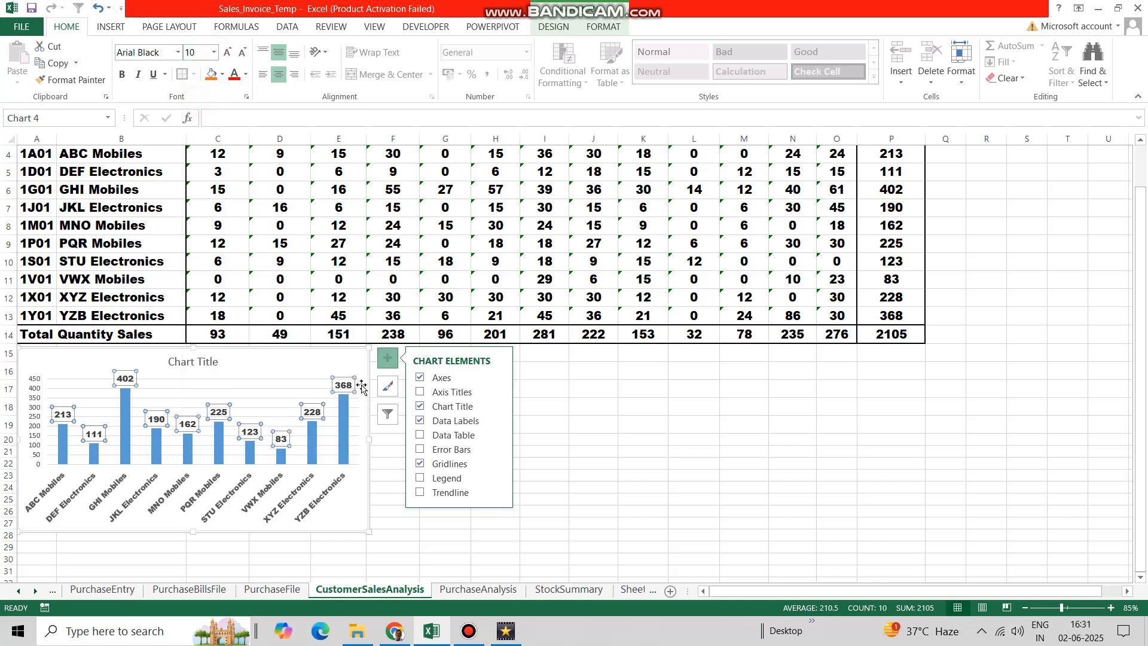
Give the column chart's area a solid fill in the lightest orange theme colour.
{"action": "right_click", "coordinate": [368, 411]}
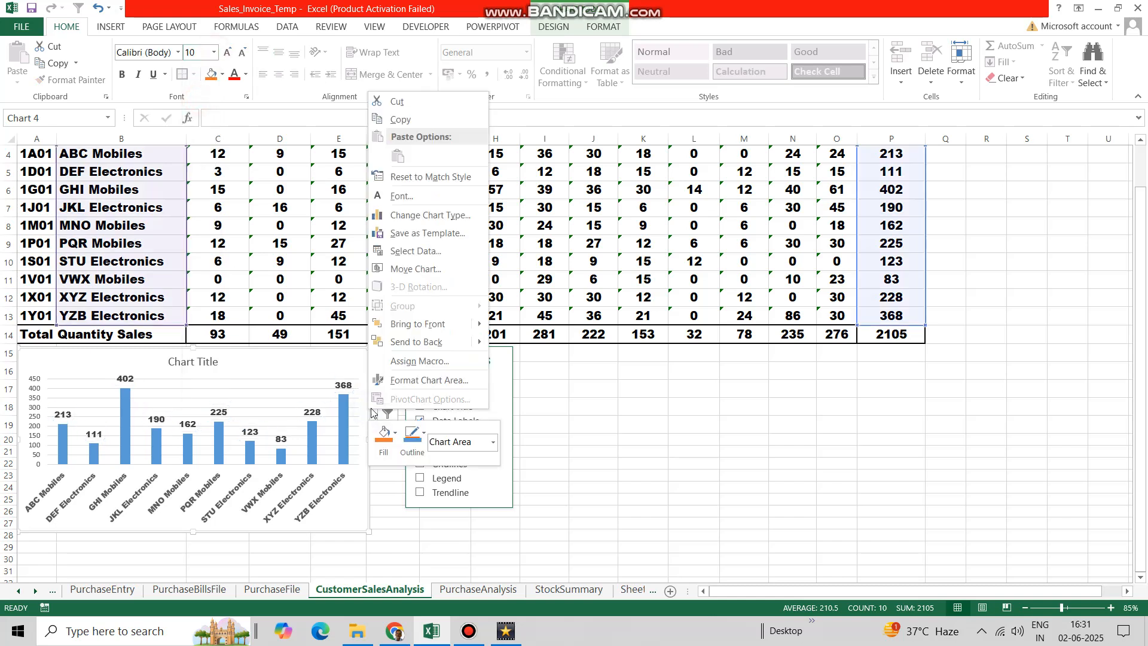
{"action": "left_click", "coordinate": [418, 381]}
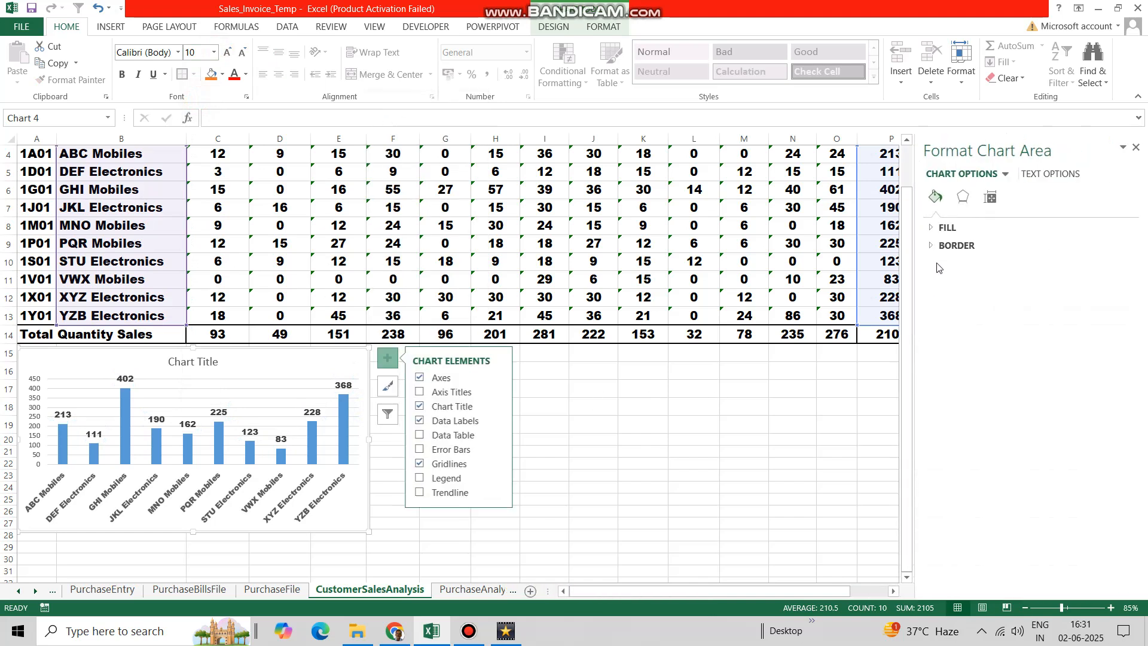
{"action": "left_click", "coordinate": [948, 227]}
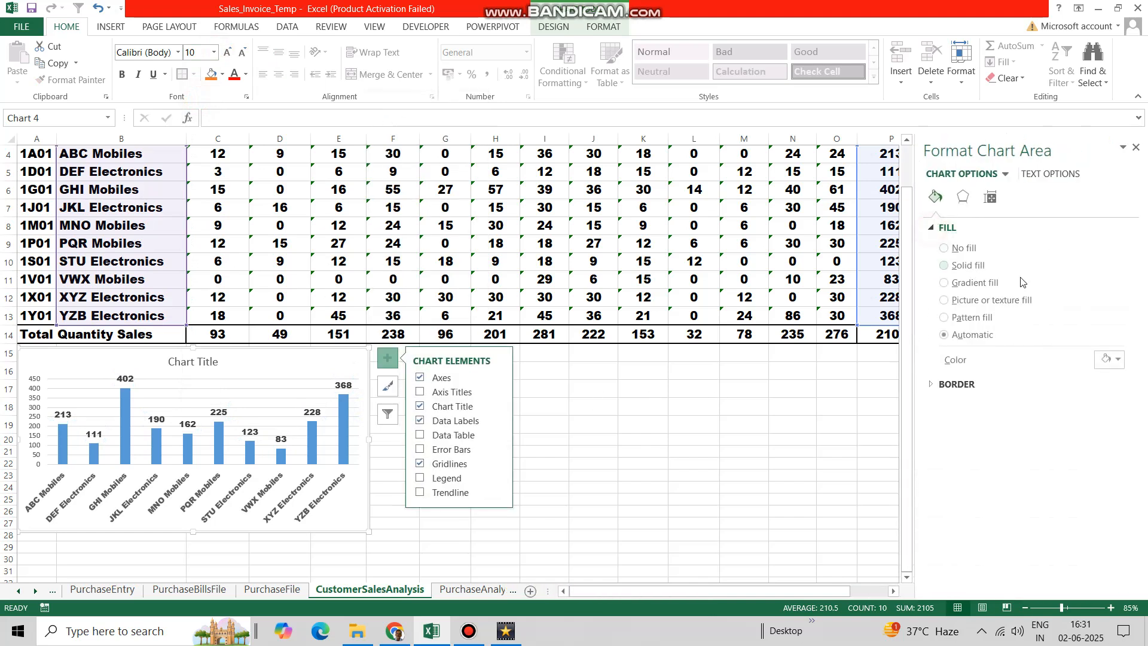
{"action": "left_click", "coordinate": [977, 271]}
{"action": "left_click", "coordinate": [1116, 363]}
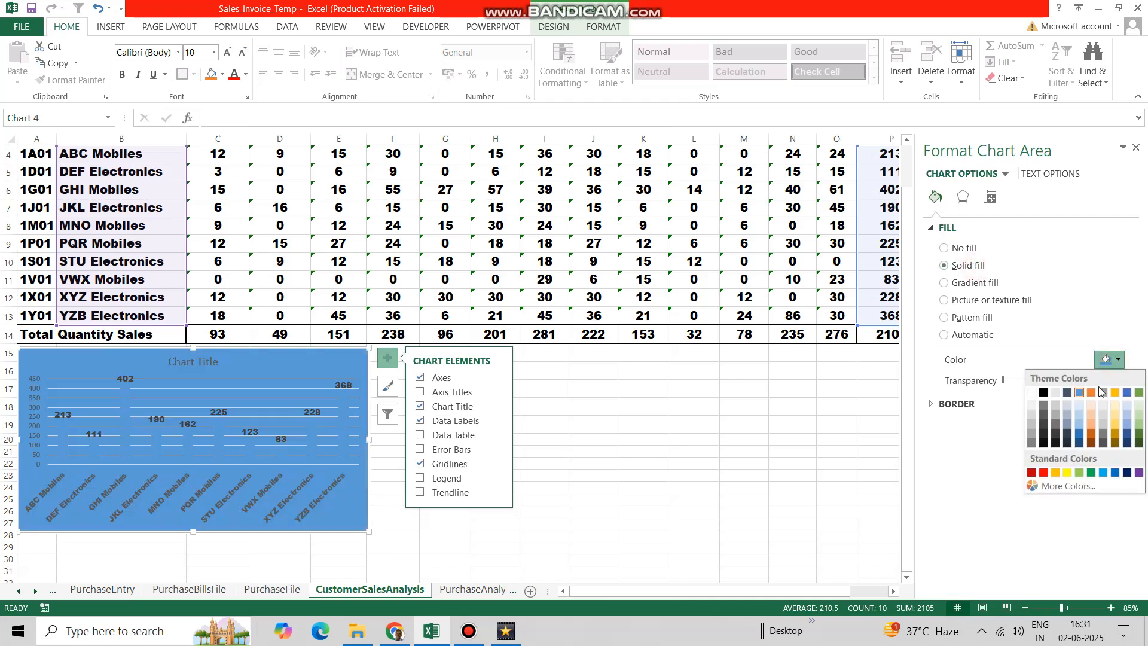
{"action": "left_click", "coordinate": [1095, 409]}
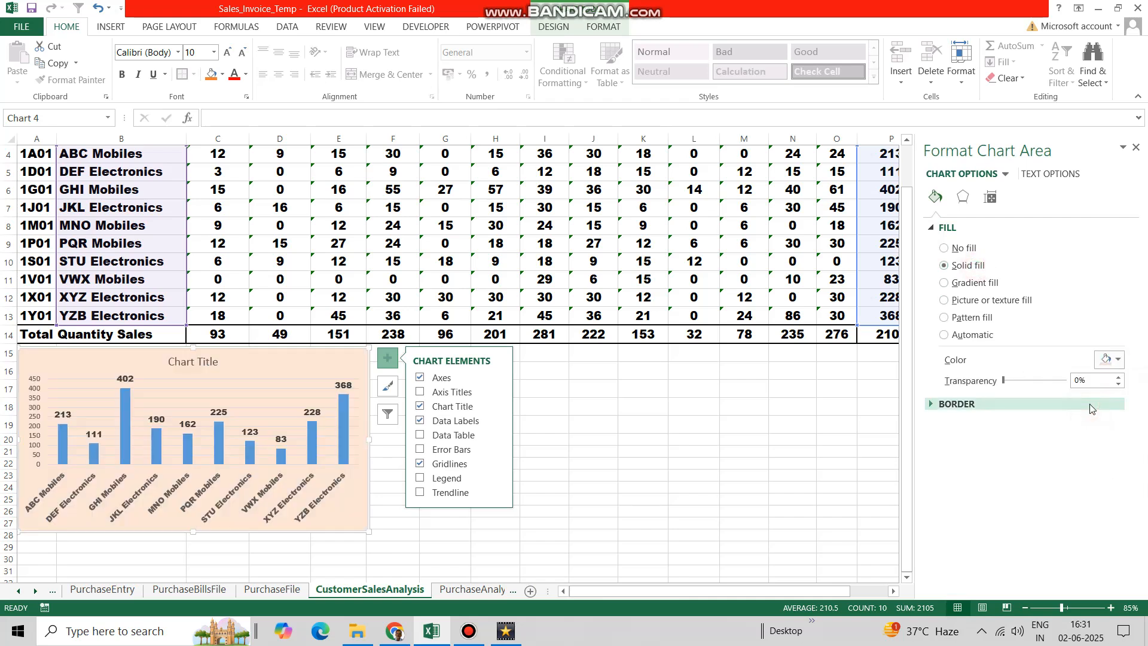
Apply the first bevel preset as the chart area's 3-D top bevel.
{"action": "left_click", "coordinate": [963, 197]}
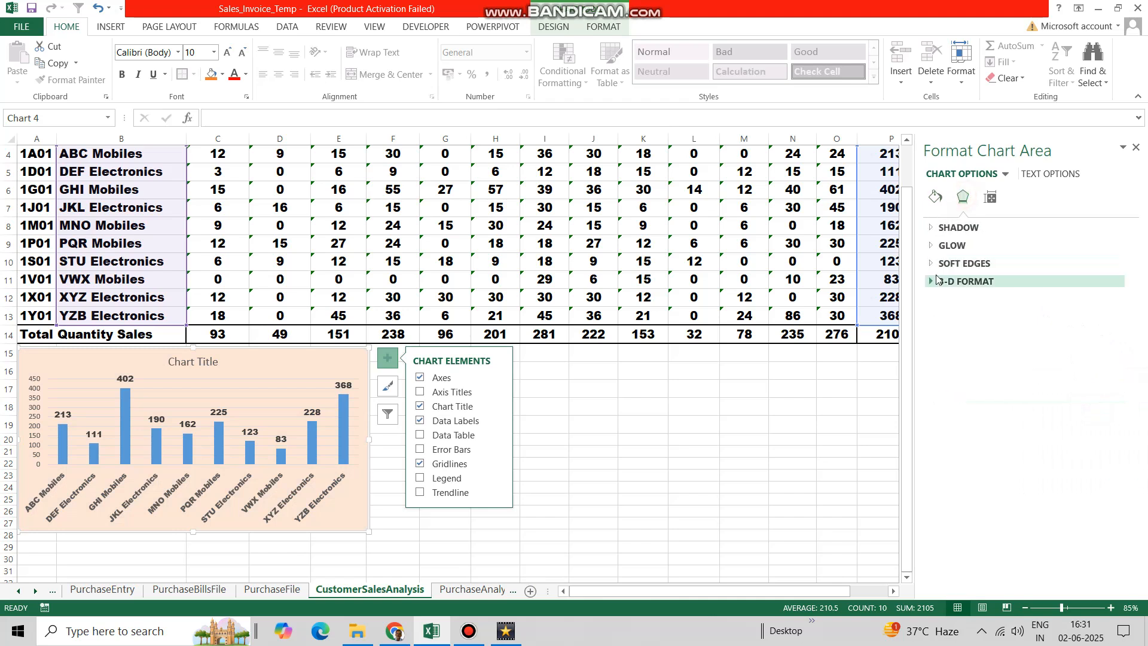
{"action": "left_click", "coordinate": [932, 267]}
{"action": "left_click", "coordinate": [933, 266]}
{"action": "left_click", "coordinate": [931, 283]}
{"action": "left_click", "coordinate": [966, 321]}
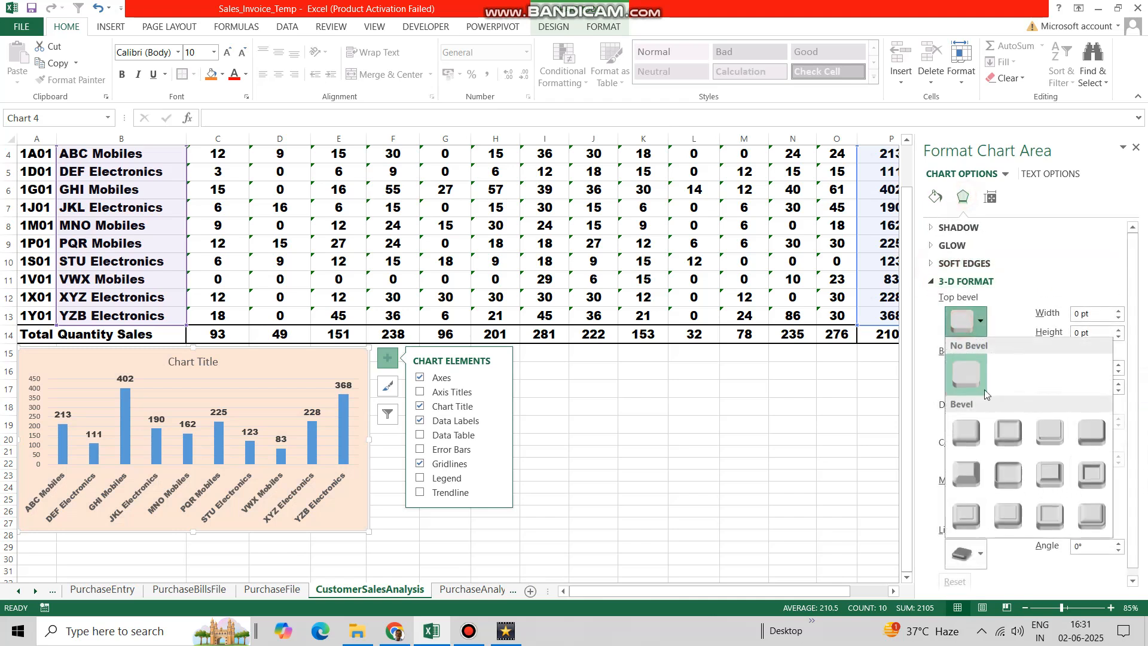
{"action": "left_click", "coordinate": [964, 441]}
Apply the first outer shadow preset to the column chart's area and close the formatting options.
{"action": "left_click", "coordinate": [933, 227]}
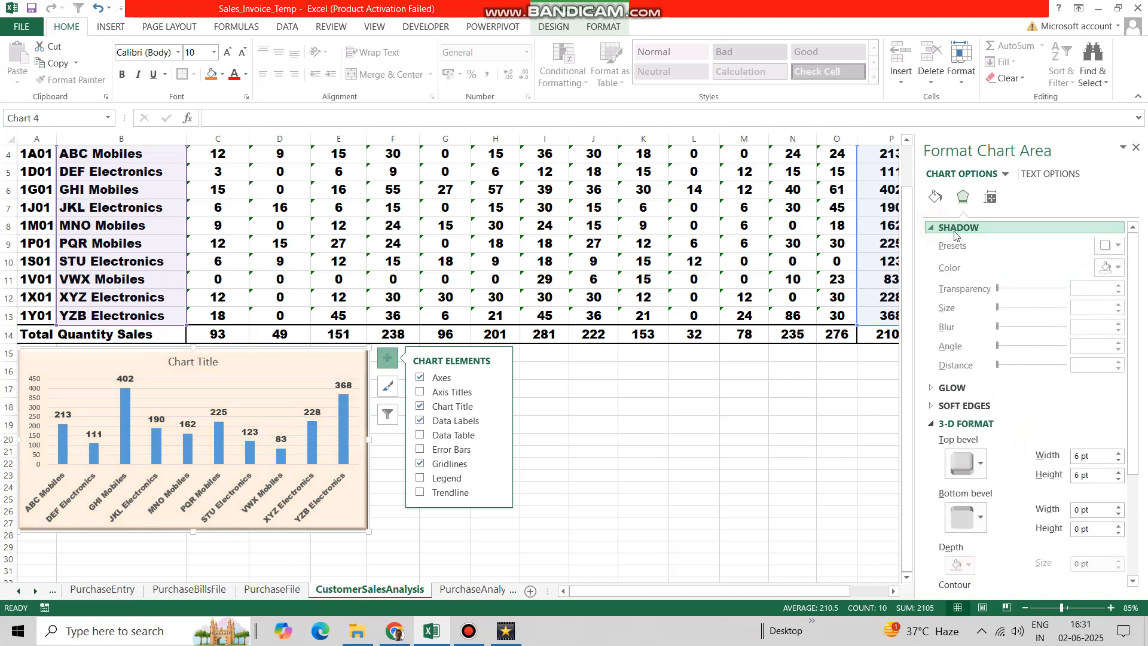
{"action": "left_click", "coordinate": [1113, 246]}
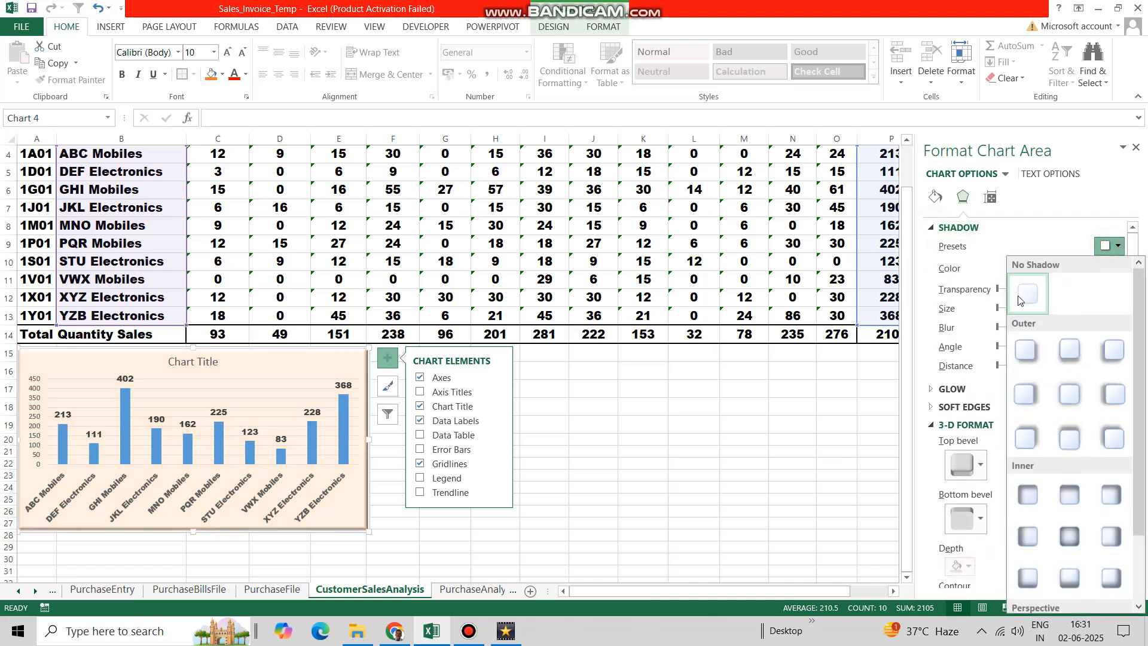
{"action": "left_click", "coordinate": [1026, 349]}
{"action": "left_click", "coordinate": [657, 498]}
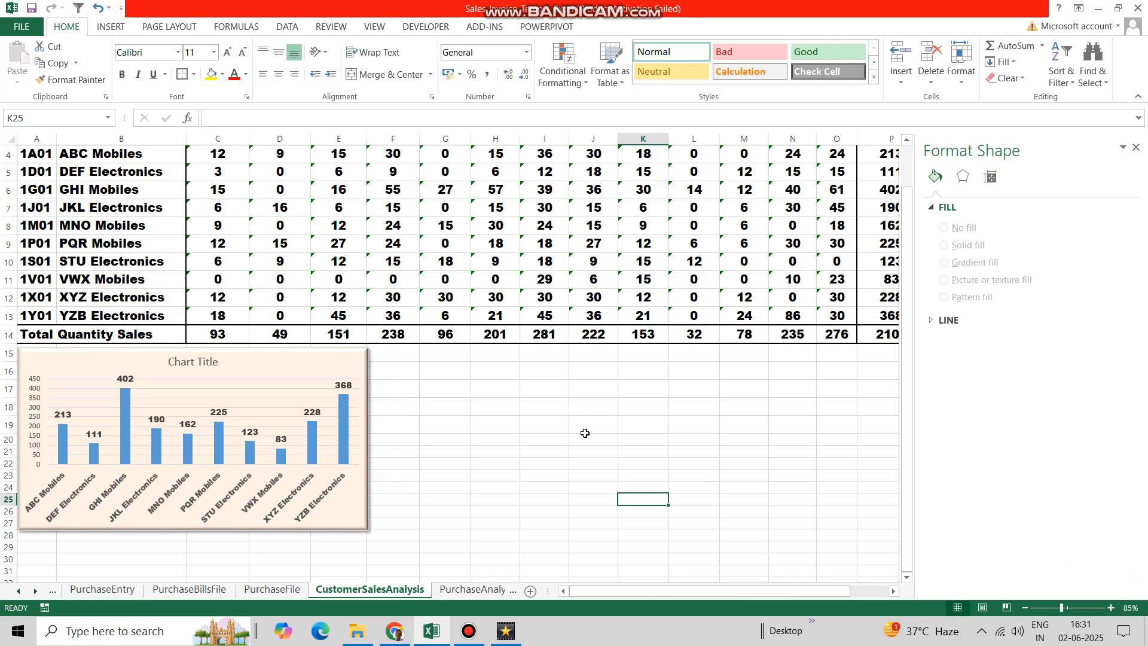
{"action": "left_click", "coordinate": [1137, 147]}
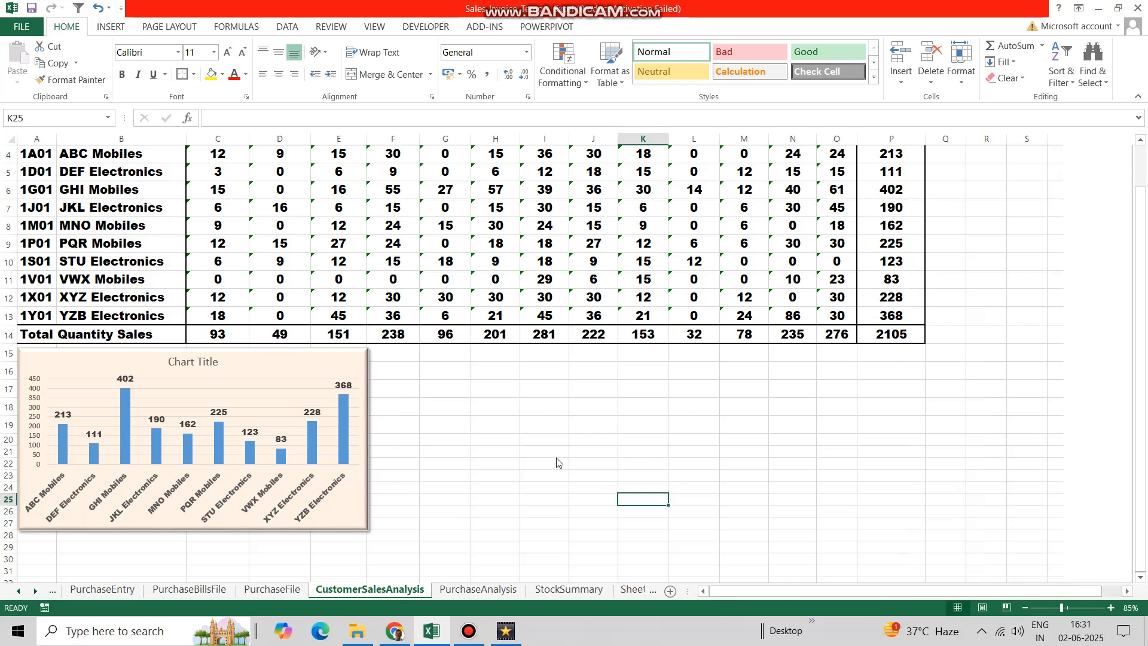
Insert a 2-D line chart with markers of the product sales totals in C14:O14.
{"action": "left_click_drag", "start_coordinate": [203, 333], "coordinate": [828, 333]}
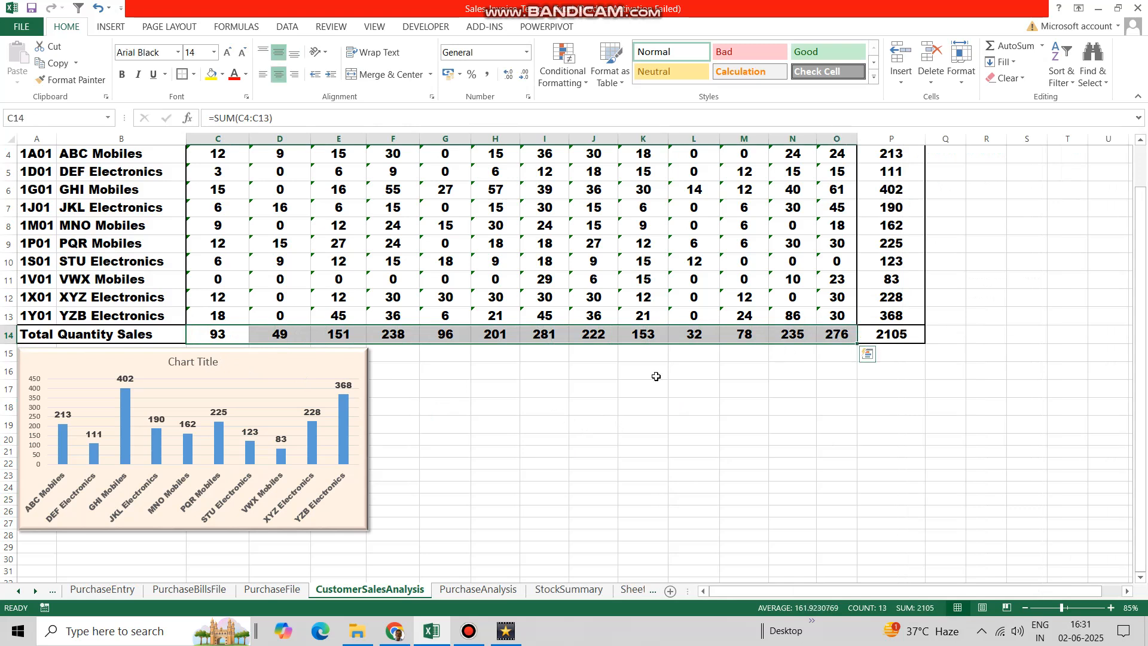
{"action": "left_click", "coordinate": [112, 27]}
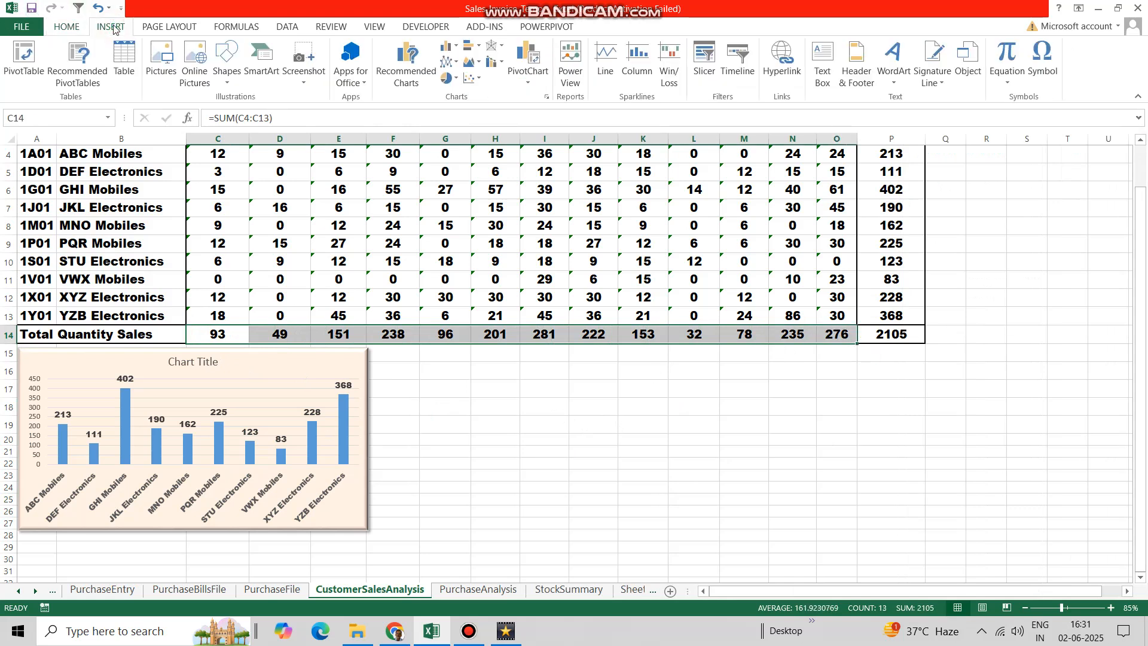
{"action": "left_click", "coordinate": [450, 63]}
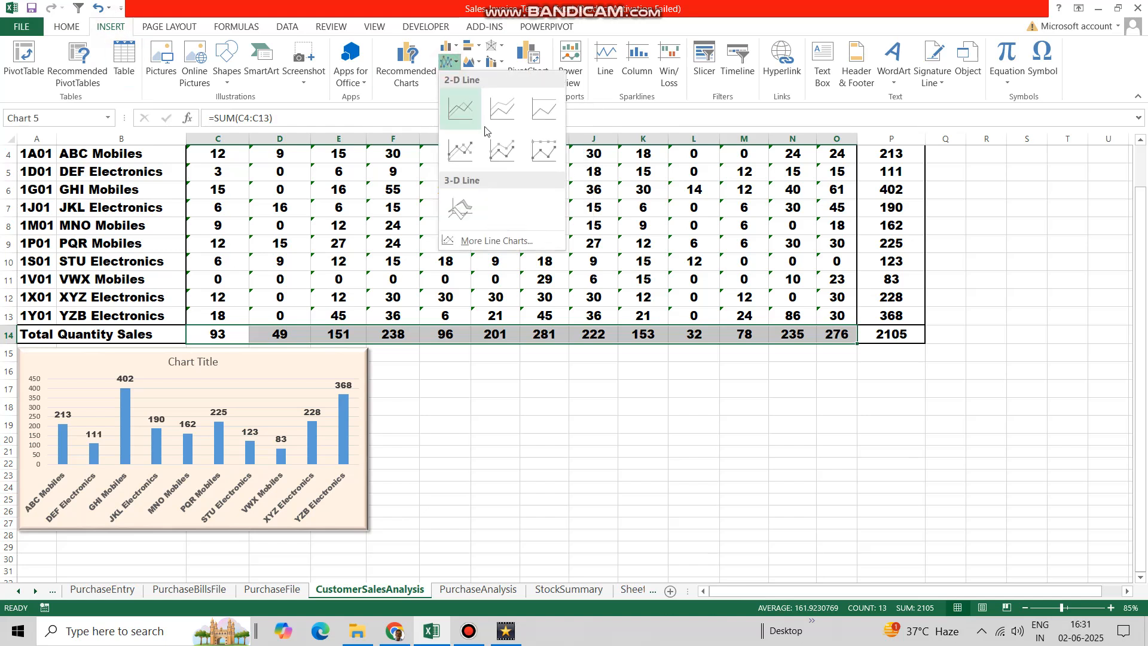
{"action": "left_click", "coordinate": [482, 162]}
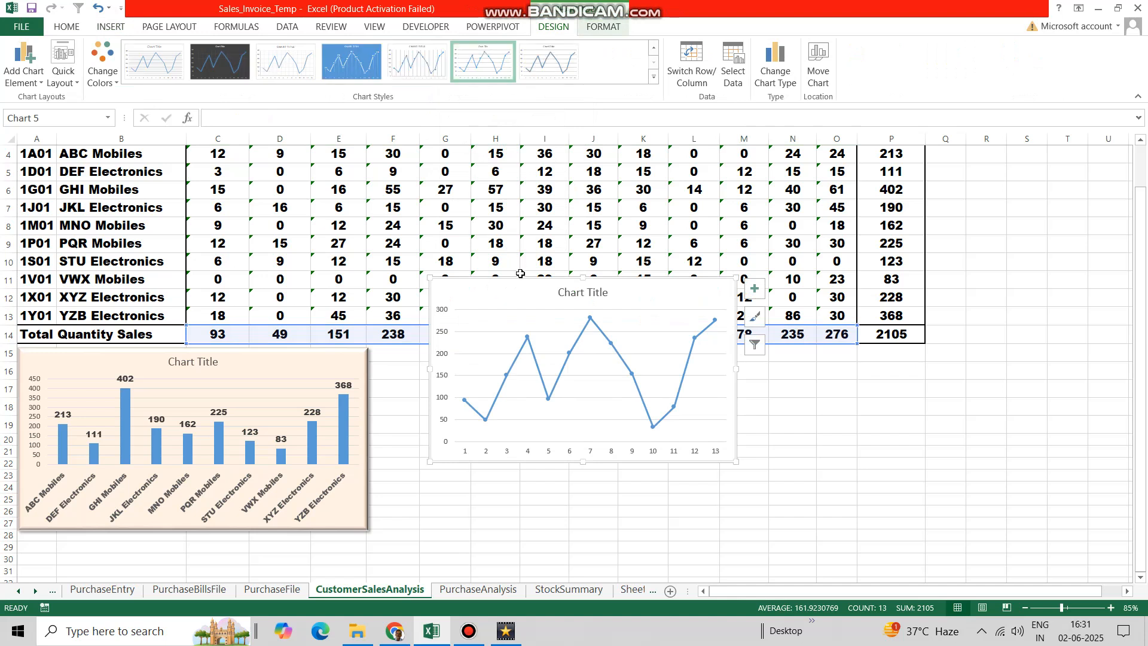
Enlarge the line chart beneath the table beside the column chart and use the product codes in C3:O3 as its category labels.
{"action": "mouse_move", "coordinate": [521, 281]}
{"action": "left_mouse_down"}
{"action": "mouse_move", "coordinate": [497, 366]}
{"action": "mouse_move", "coordinate": [473, 351]}
{"action": "left_mouse_up"}
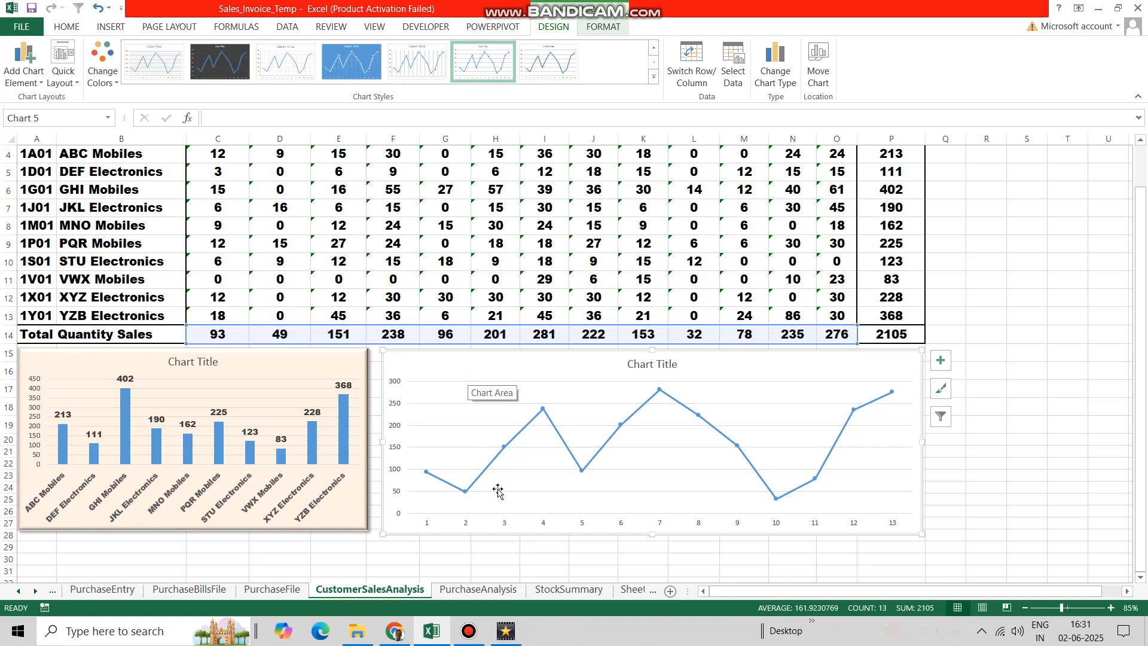
{"action": "left_click", "coordinate": [505, 525]}
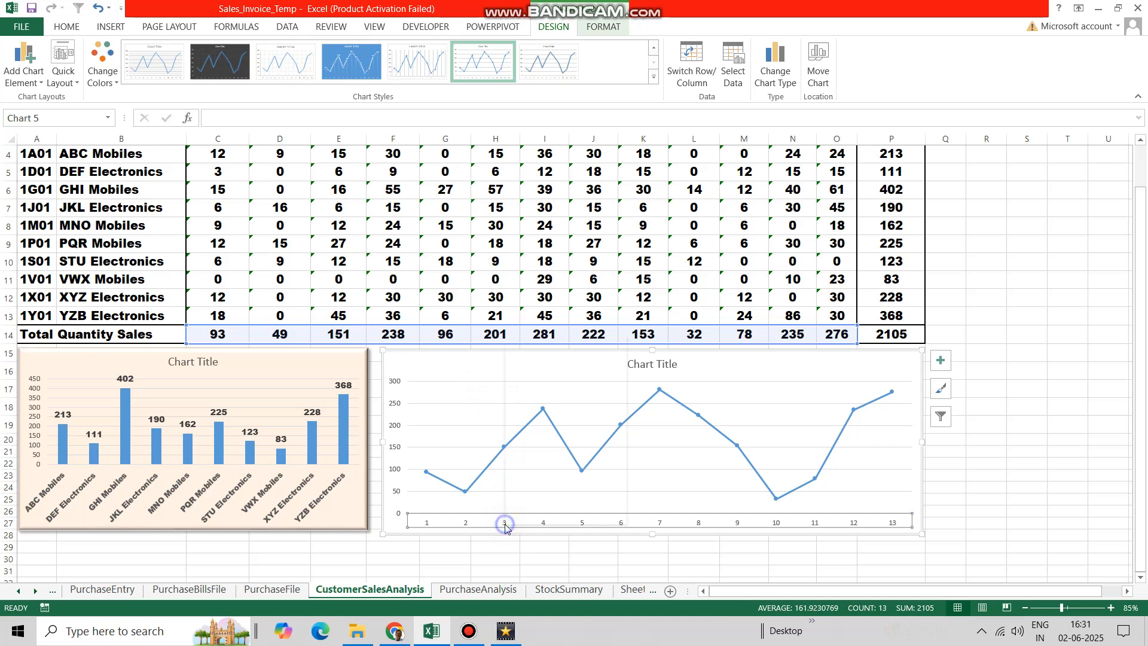
{"action": "right_click", "coordinate": [506, 525]}
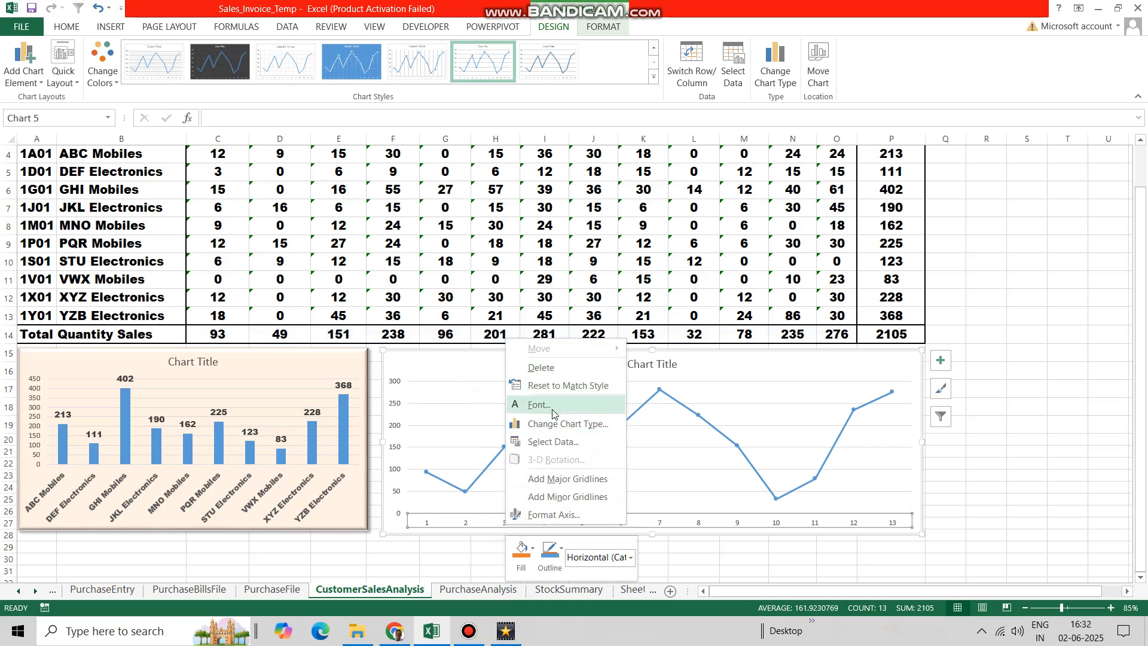
{"action": "left_click", "coordinate": [551, 443]}
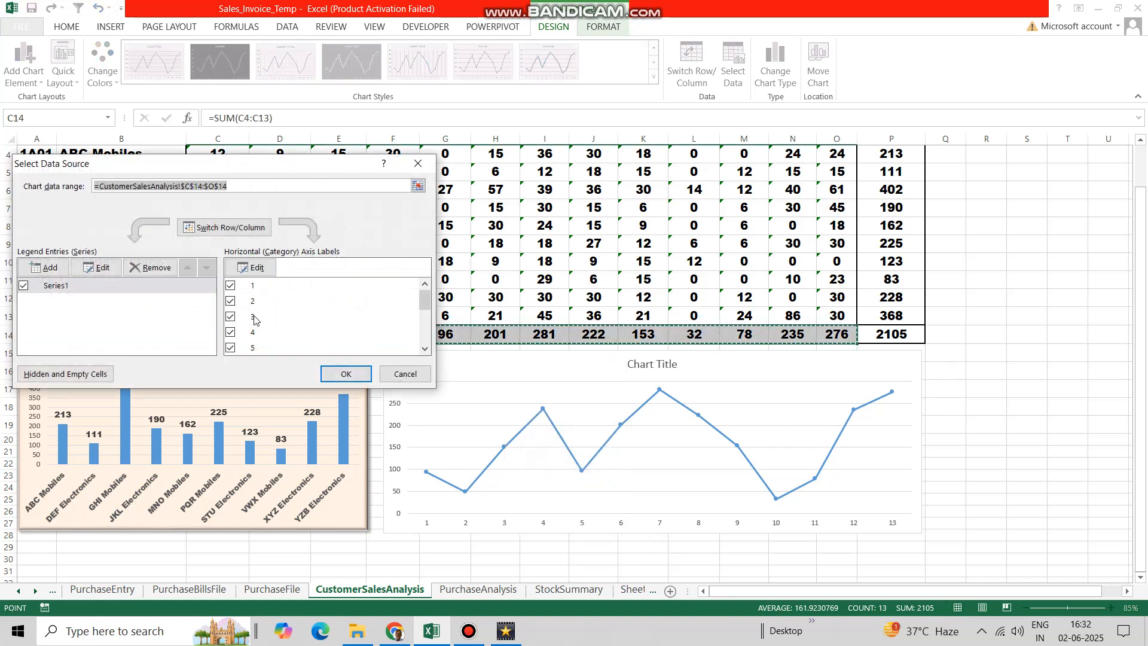
{"action": "left_click", "coordinate": [258, 270]}
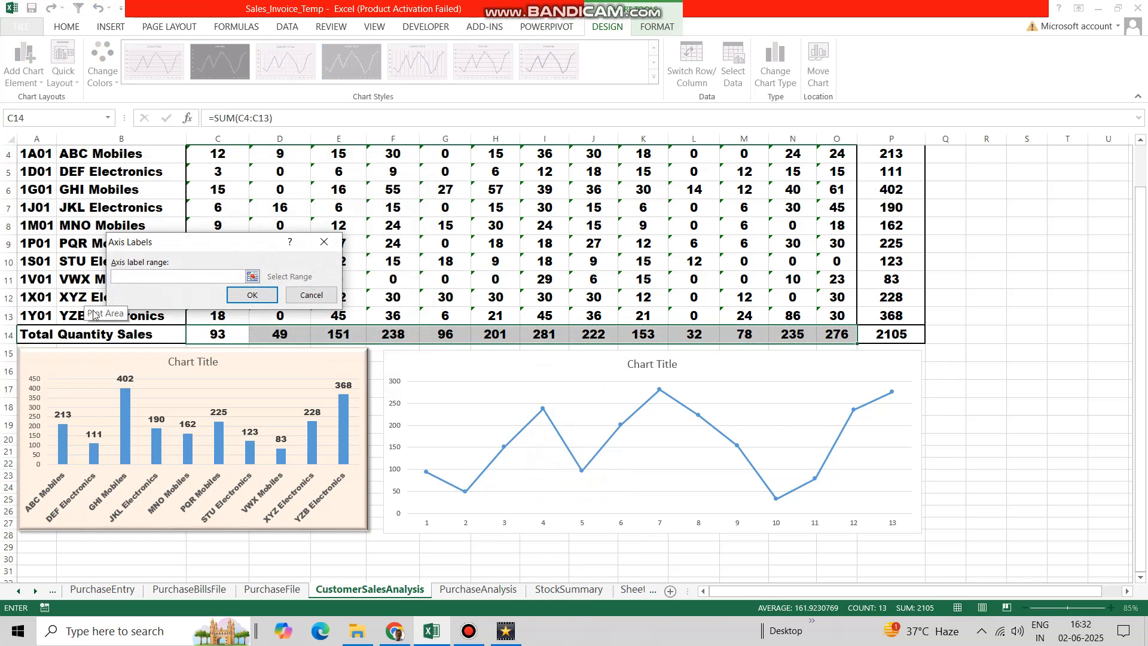
{"action": "left_click", "coordinate": [253, 277]}
{"action": "scroll", "coordinate": [257, 281], "scroll_direction": "up", "scroll_amount": 1}
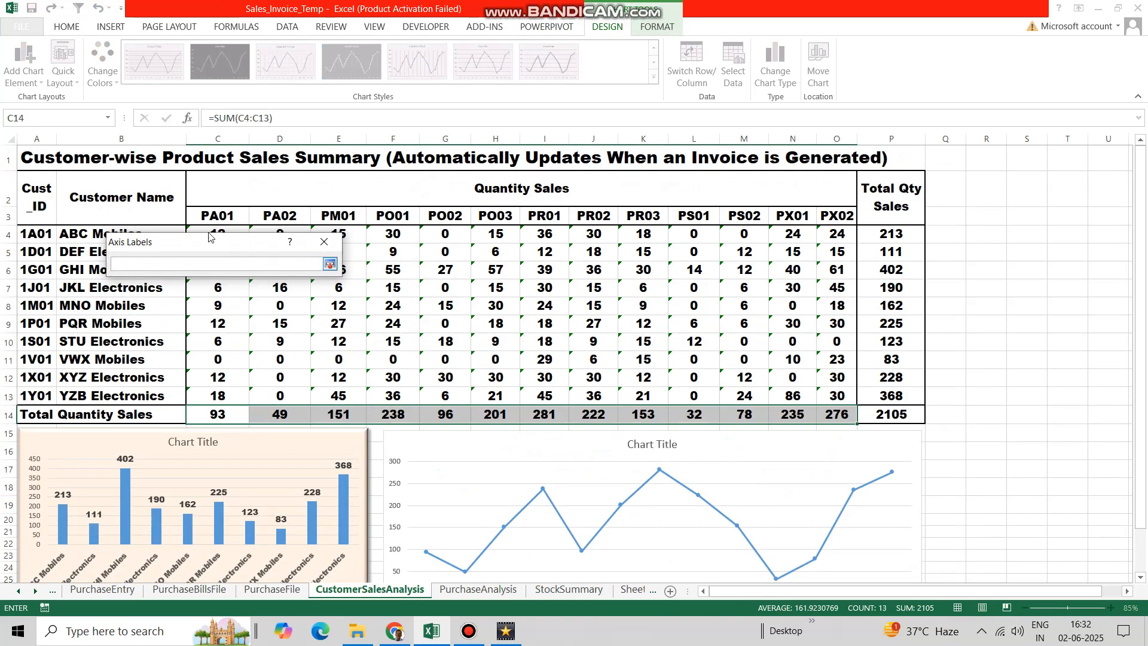
{"action": "left_click_drag", "start_coordinate": [203, 215], "coordinate": [837, 217]}
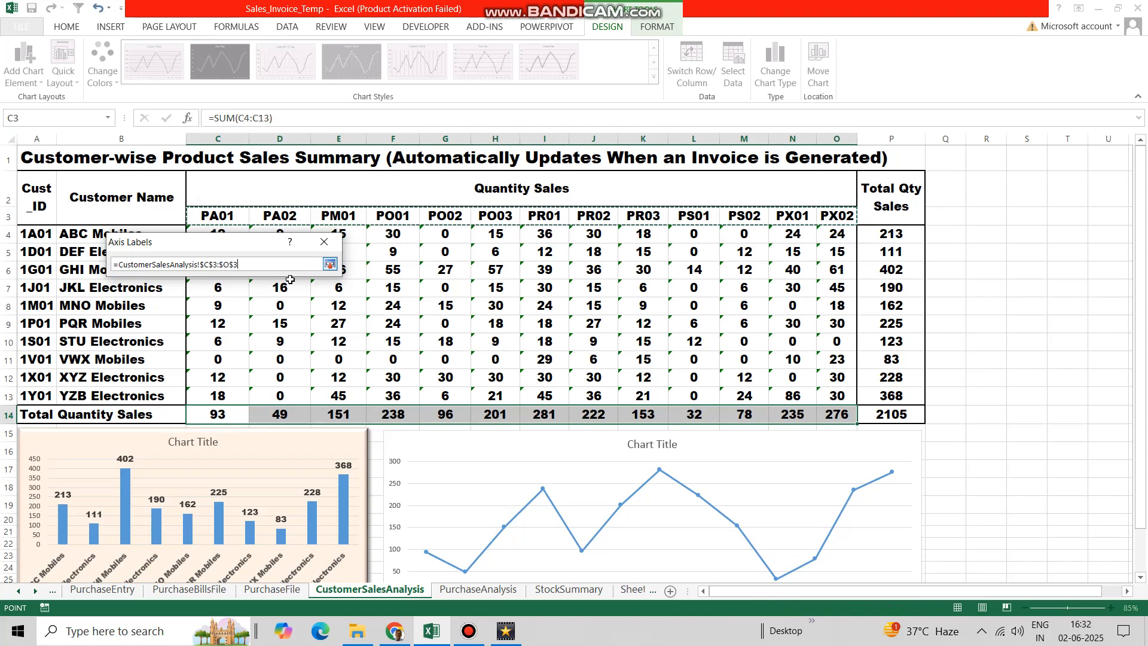
{"action": "left_click", "coordinate": [328, 267]}
{"action": "left_click", "coordinate": [312, 300]}
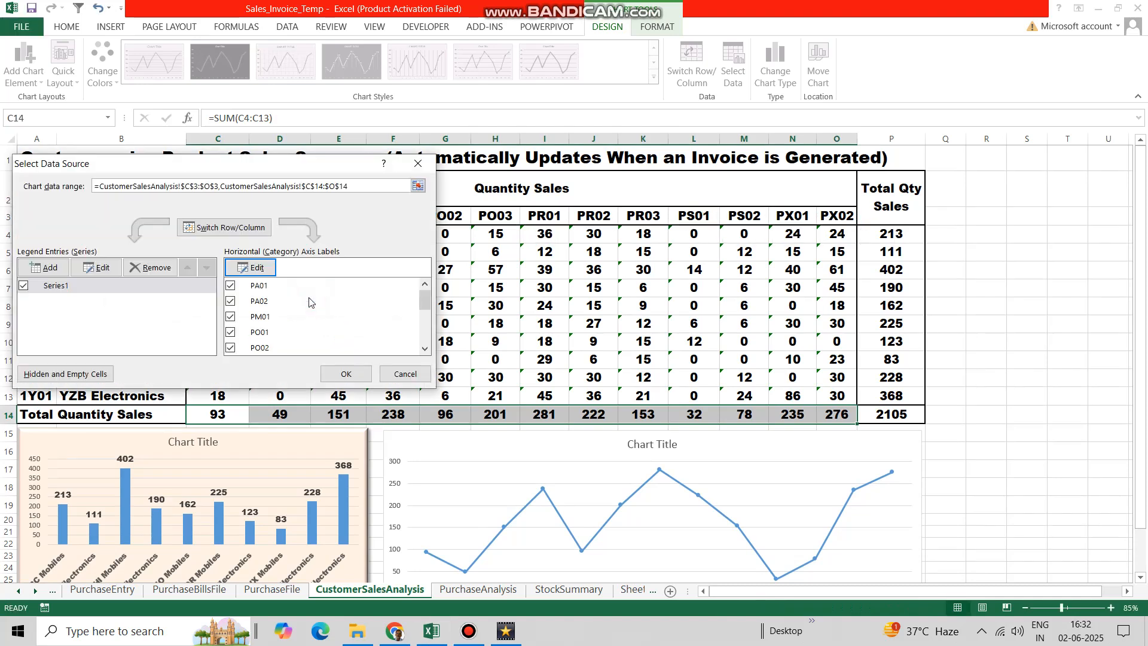
{"action": "left_click", "coordinate": [342, 371]}
Format the line chart's horizontal axis labels in Arial Black, size 12, with the automatic font colour.
{"action": "scroll", "coordinate": [508, 449], "scroll_direction": "down", "scroll_amount": 2}
{"action": "left_click", "coordinate": [67, 27]}
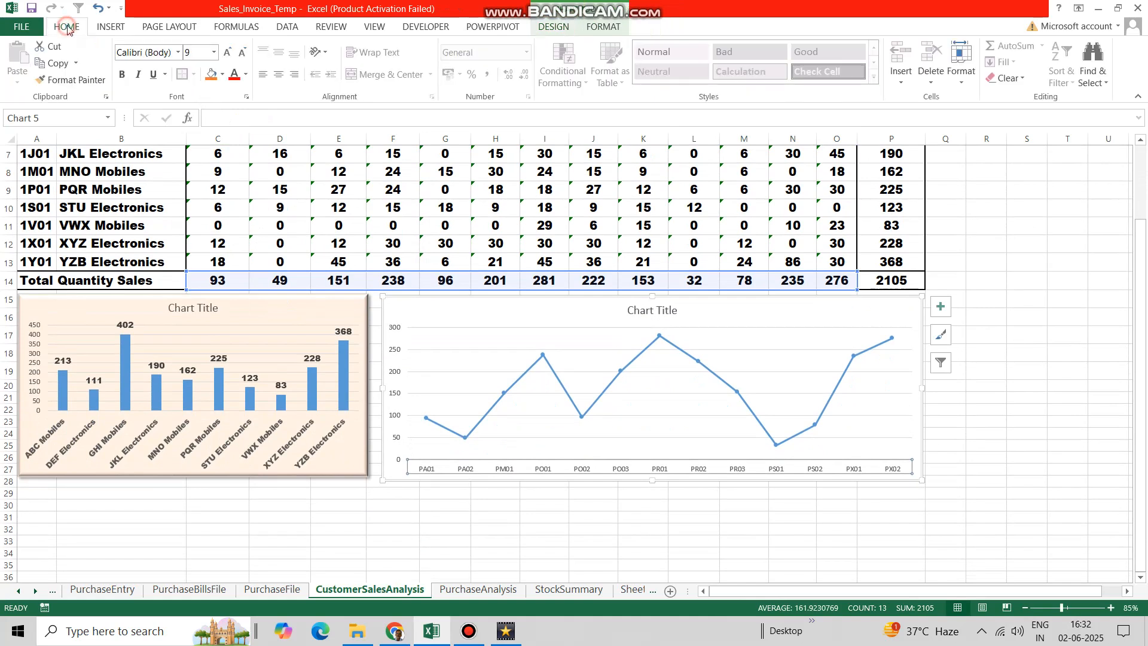
{"action": "left_click", "coordinate": [178, 52]}
{"action": "left_click", "coordinate": [167, 138]}
{"action": "left_click", "coordinate": [213, 52]}
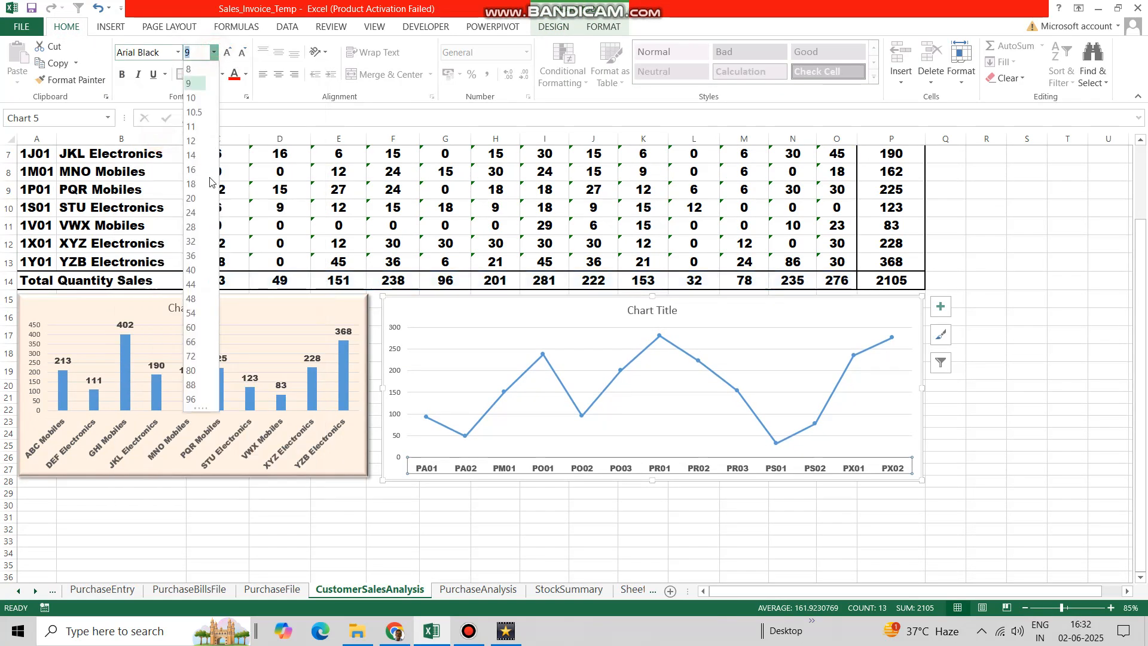
{"action": "left_click", "coordinate": [191, 142]}
{"action": "left_click", "coordinate": [247, 75]}
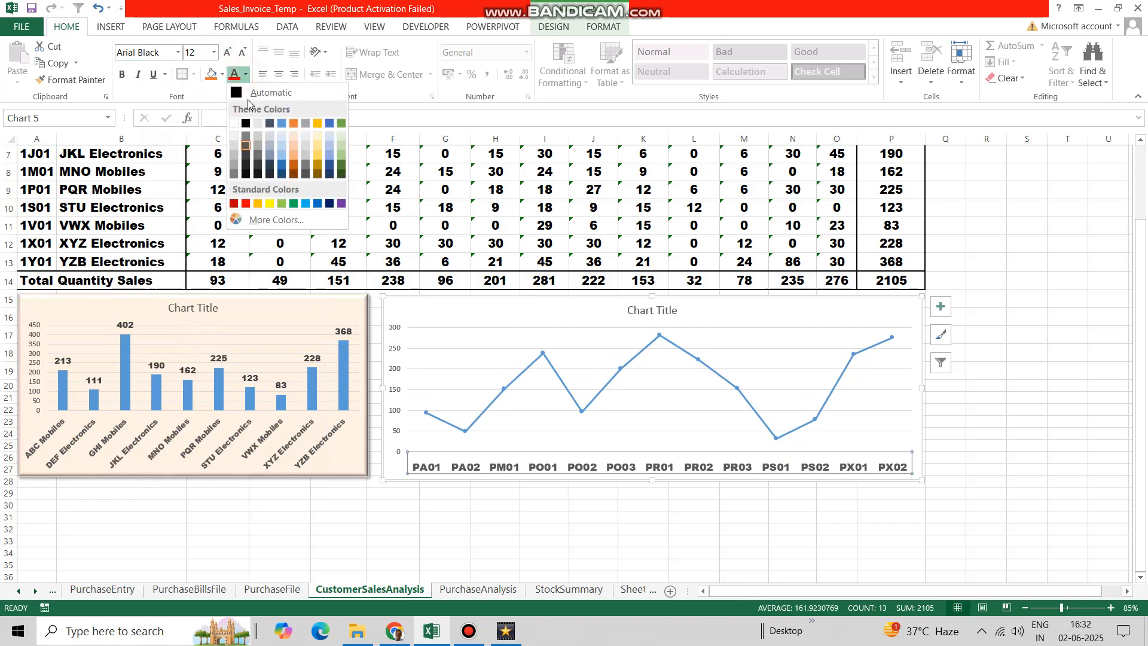
{"action": "left_click", "coordinate": [247, 90]}
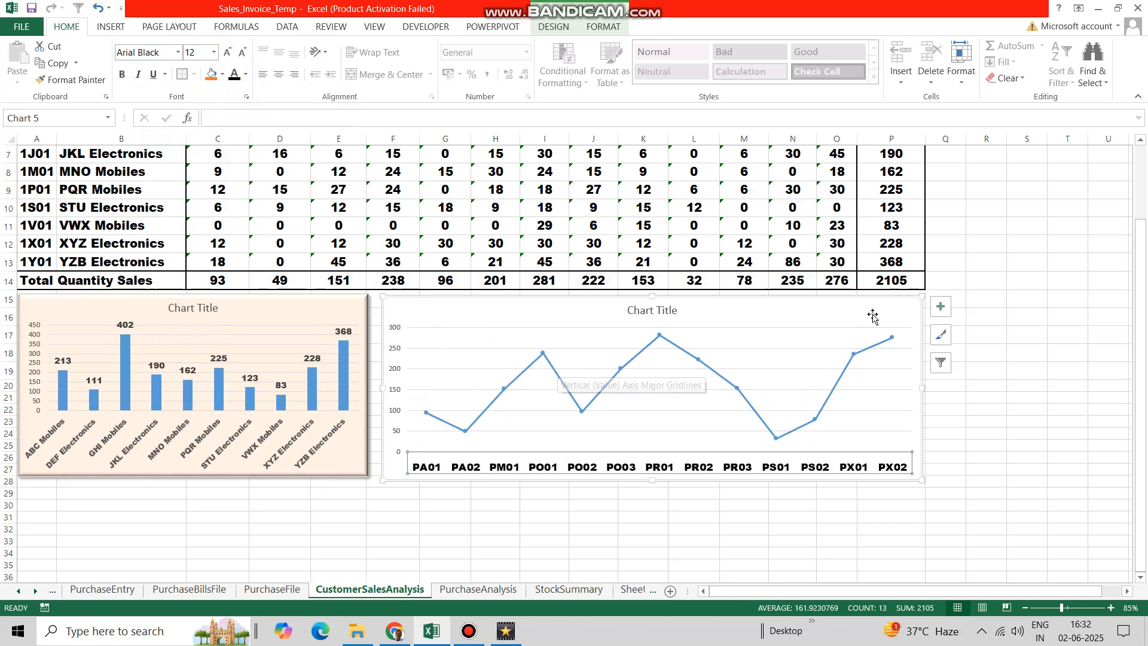
Add data labels to the line chart and check the available label positions.
{"action": "left_click", "coordinate": [940, 309]}
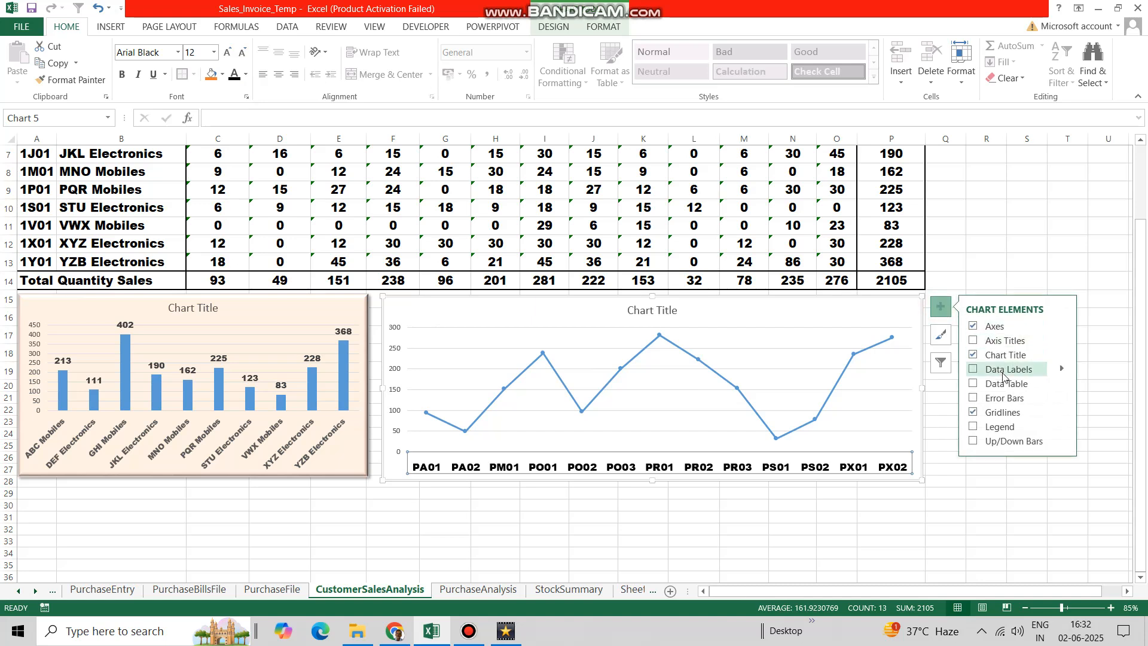
{"action": "left_click", "coordinate": [989, 371]}
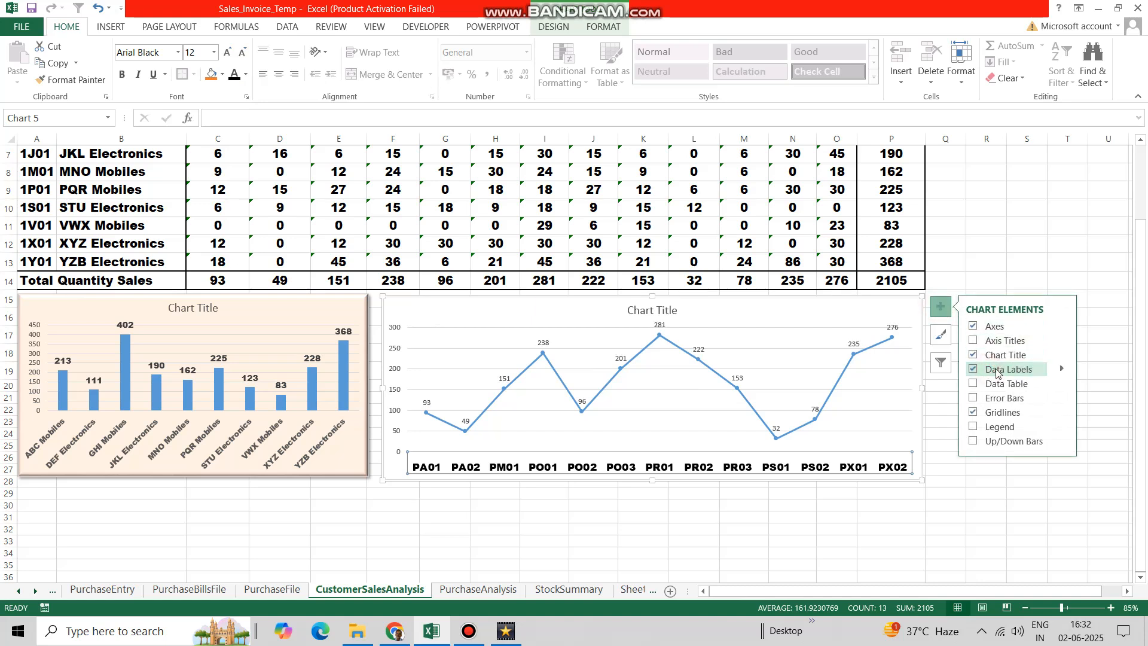
{"action": "left_click", "coordinate": [1062, 368]}
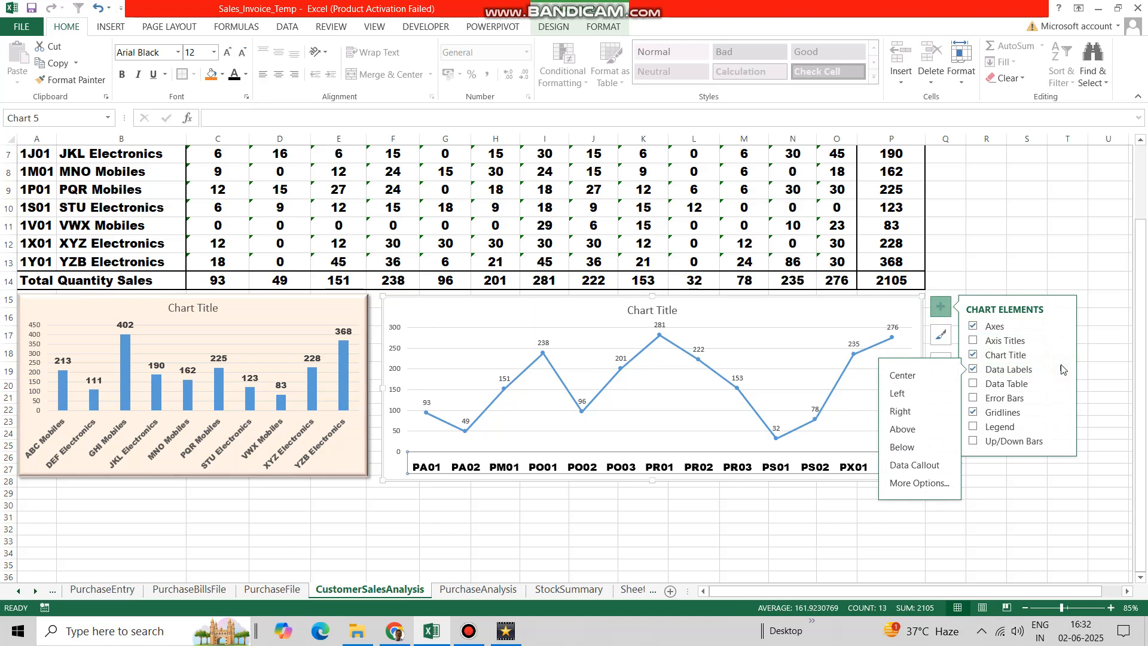
{"action": "left_click", "coordinate": [1062, 368]}
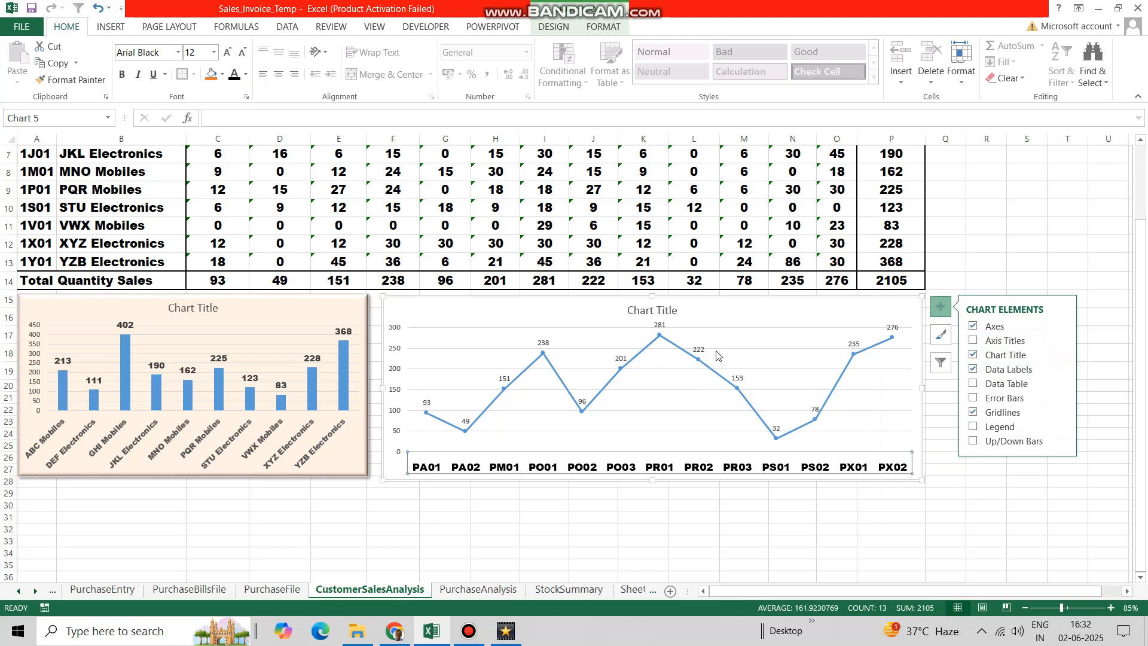
Format the line chart's data labels in Arial Black with white text and a dark red fill.
{"action": "left_click", "coordinate": [664, 329]}
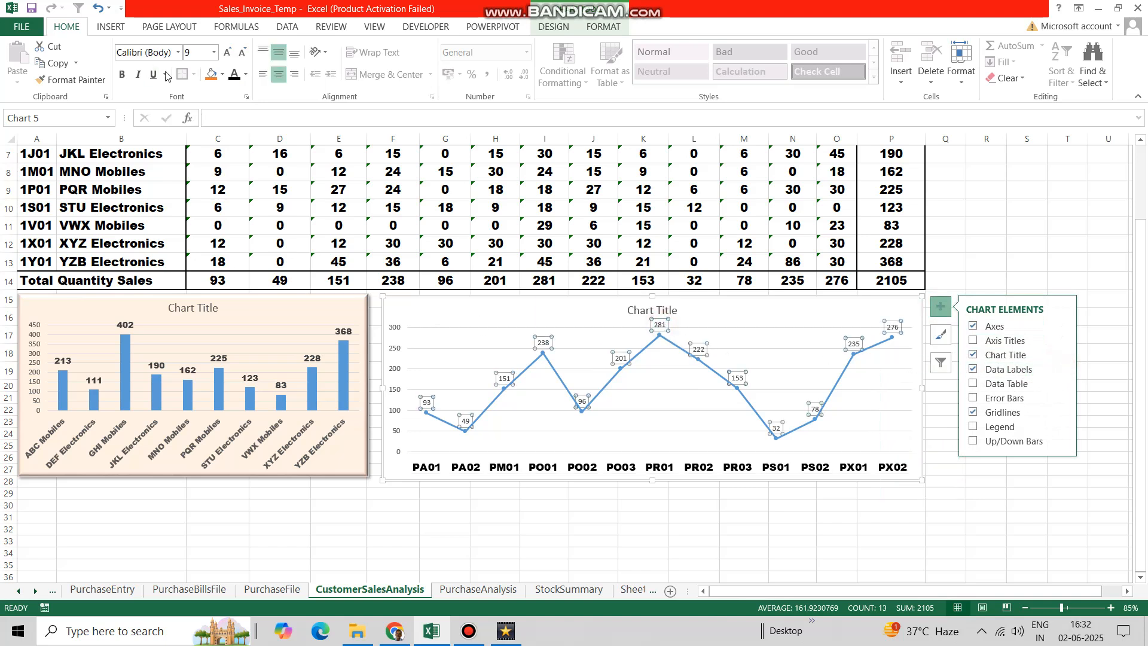
{"action": "left_click", "coordinate": [177, 52]}
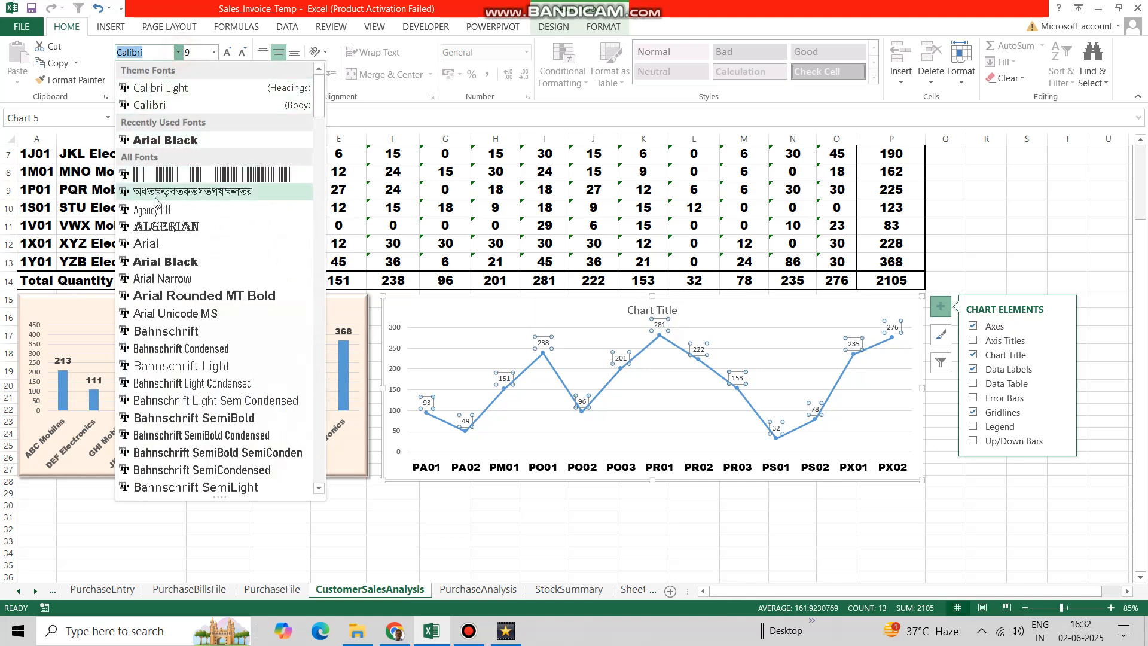
{"action": "left_click", "coordinate": [157, 261]}
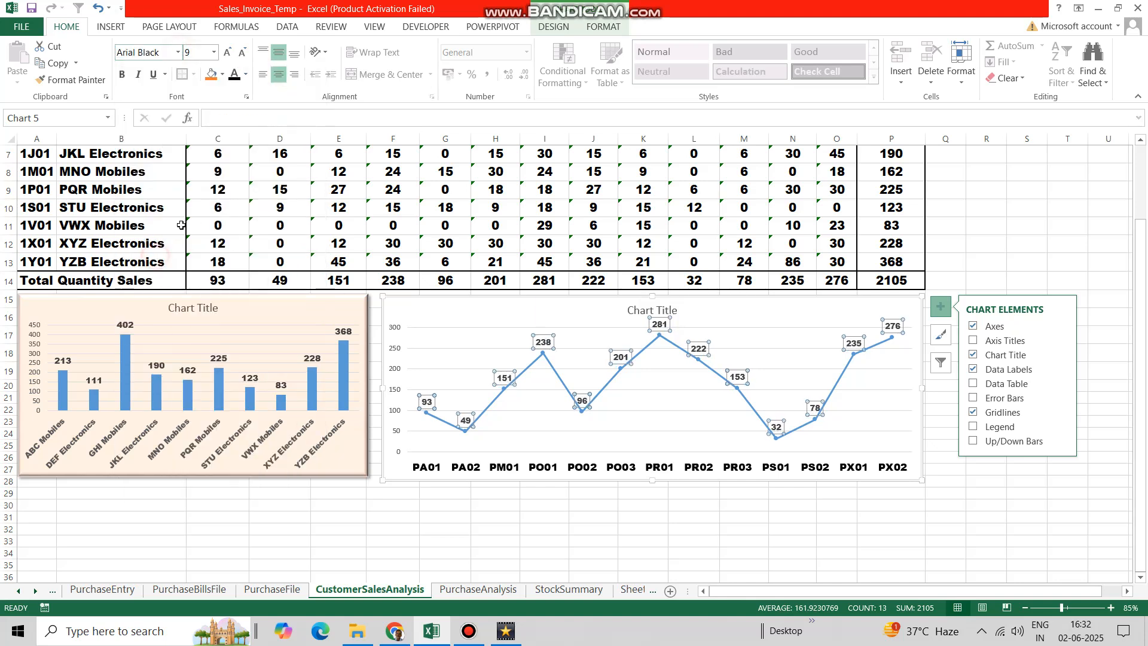
{"action": "left_click", "coordinate": [212, 76]}
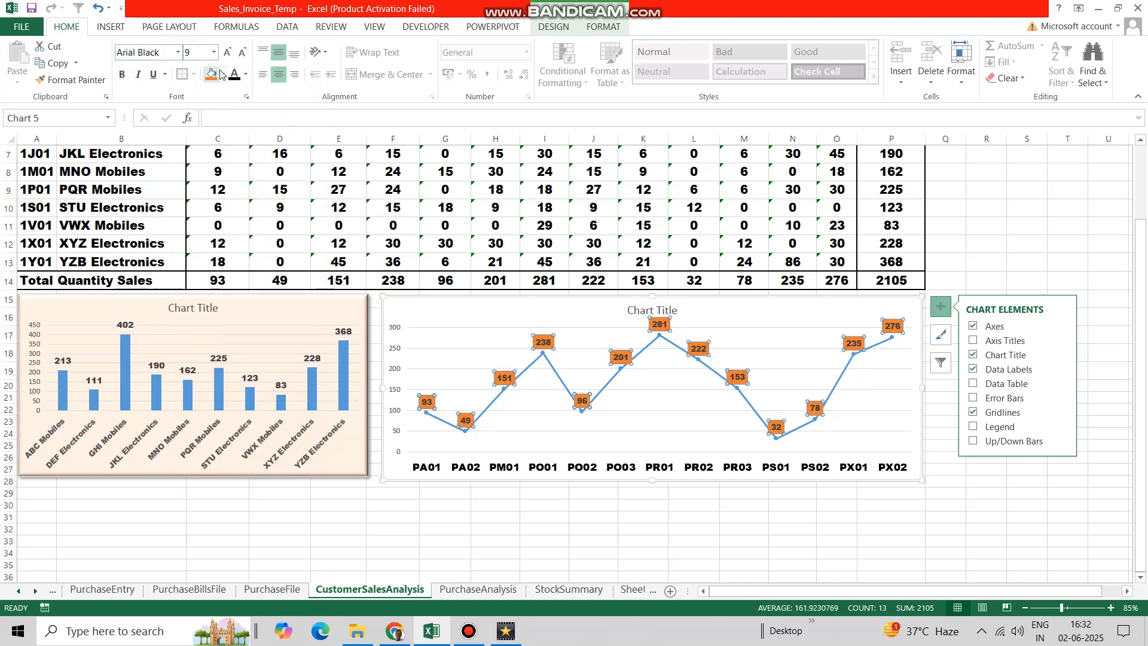
{"action": "left_click", "coordinate": [223, 74]}
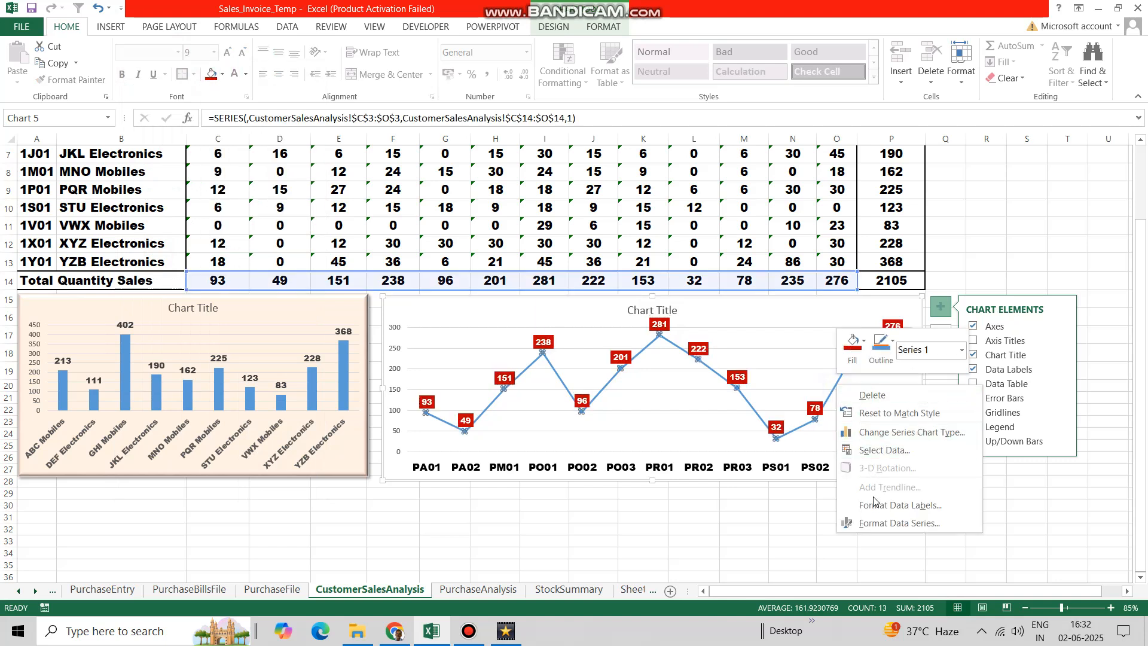
Set the line series' width to 5.25 pt and give it the third compound line type.
{"action": "left_click", "coordinate": [873, 522]}
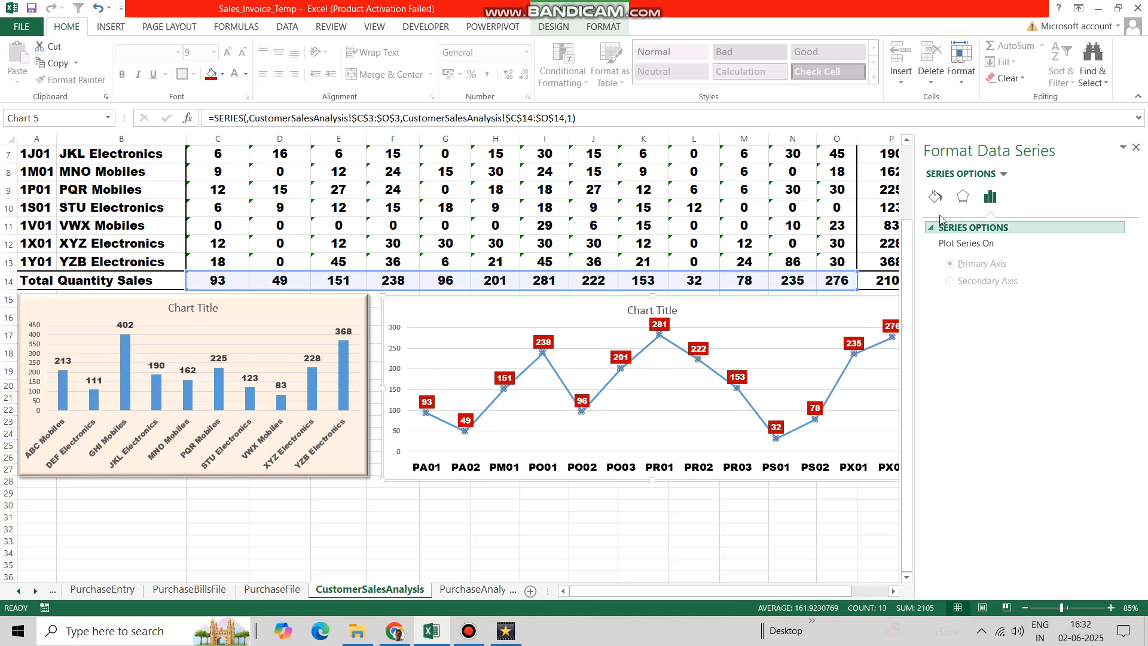
{"action": "left_click", "coordinate": [937, 198]}
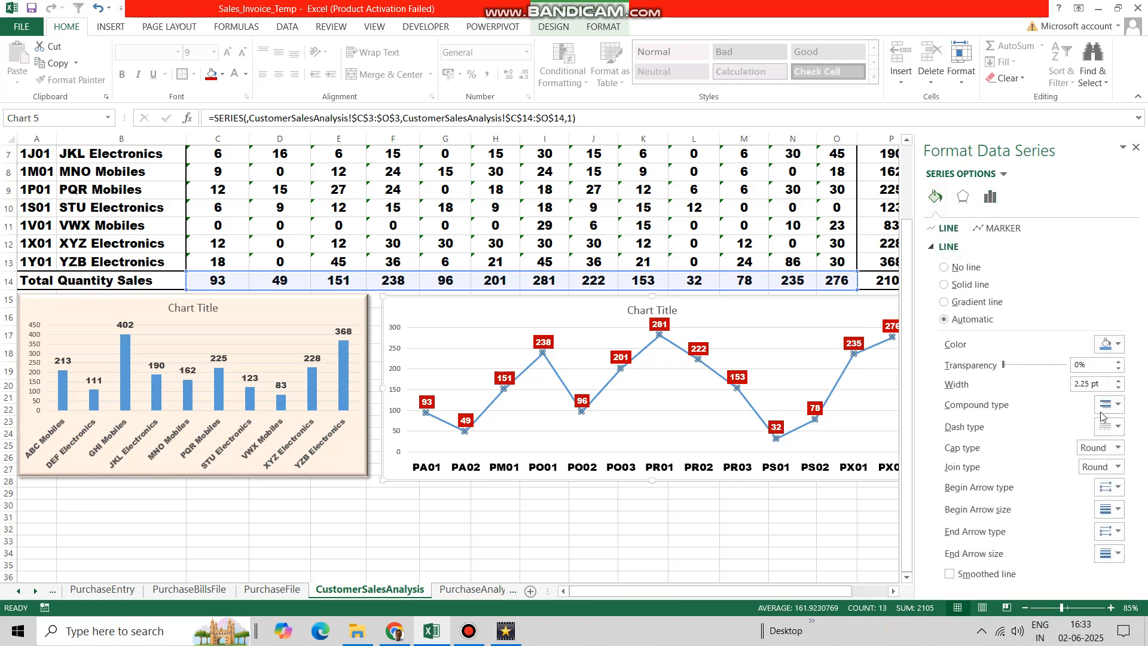
{"action": "left_click", "coordinate": [1118, 381]}
{"action": "left_click", "coordinate": [1119, 381]}
{"action": "left_click", "coordinate": [1118, 382]}
{"action": "left_click", "coordinate": [1118, 382]}
{"action": "left_click", "coordinate": [1118, 381]}
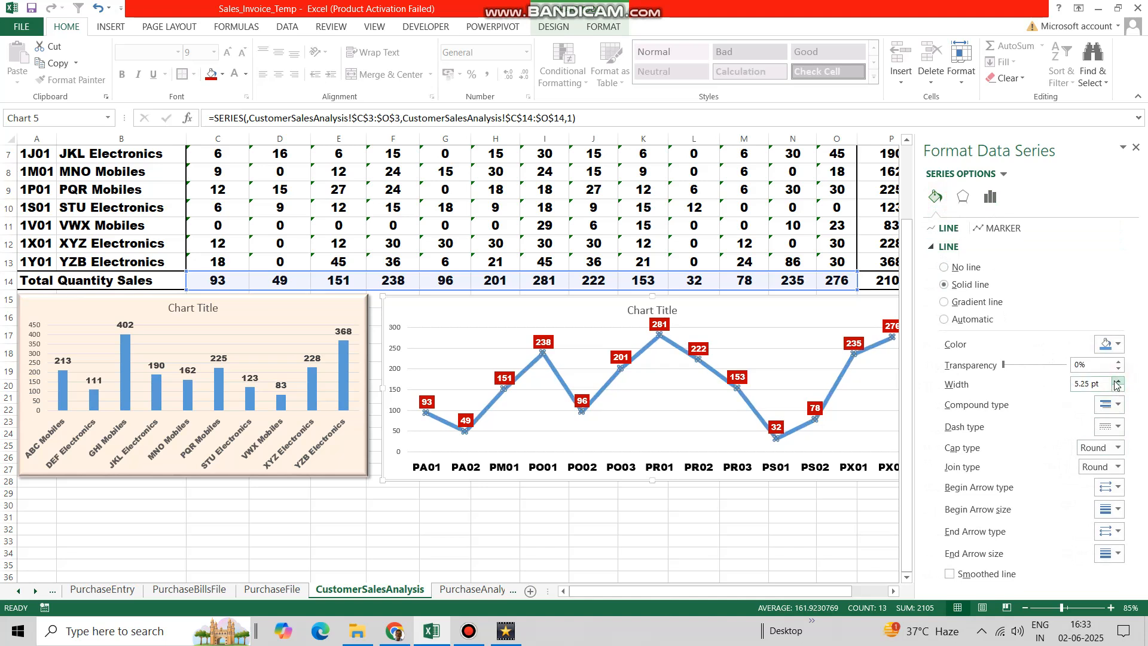
{"action": "left_click", "coordinate": [1120, 407]}
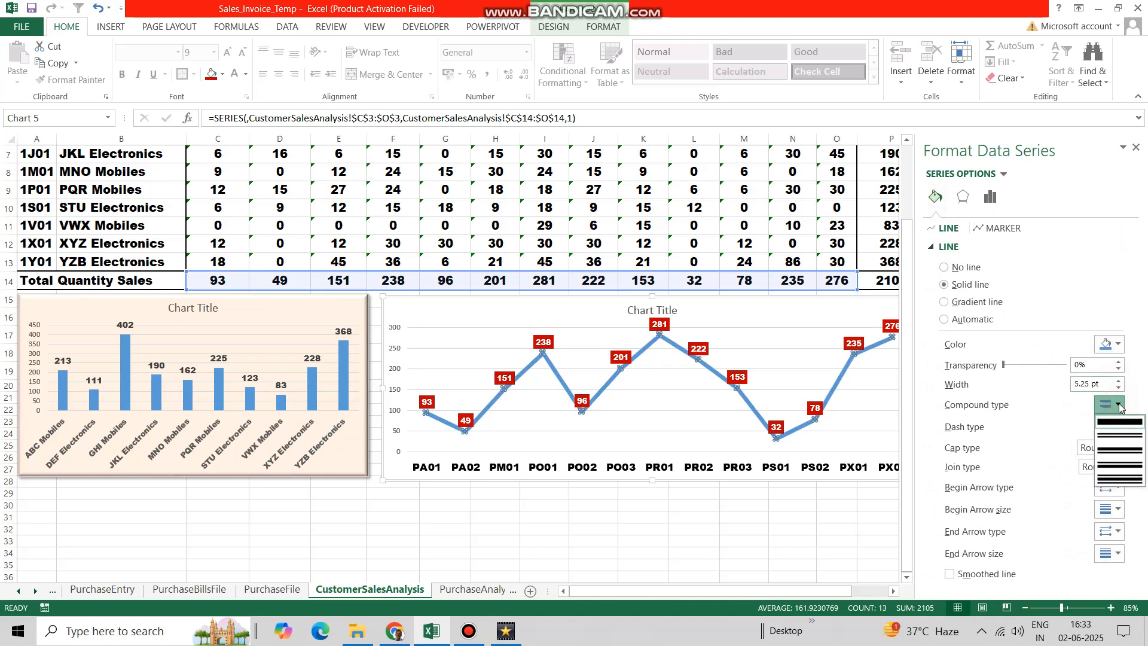
{"action": "left_click", "coordinate": [1115, 451]}
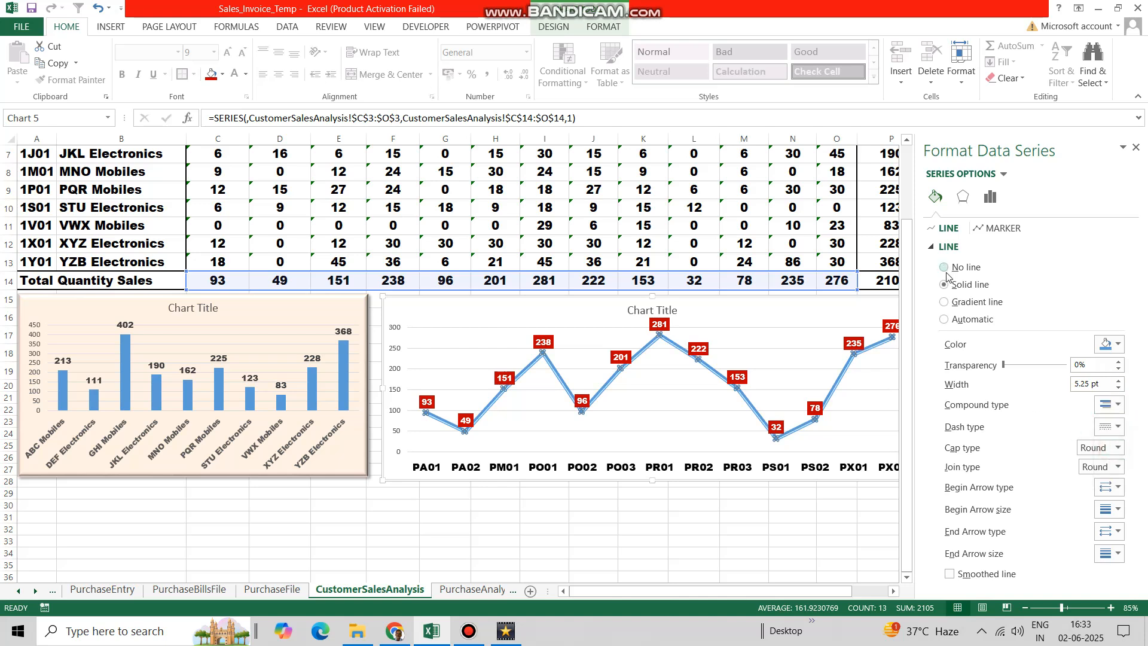
Apply the first outer shadow preset to the line series.
{"action": "left_click", "coordinate": [963, 198]}
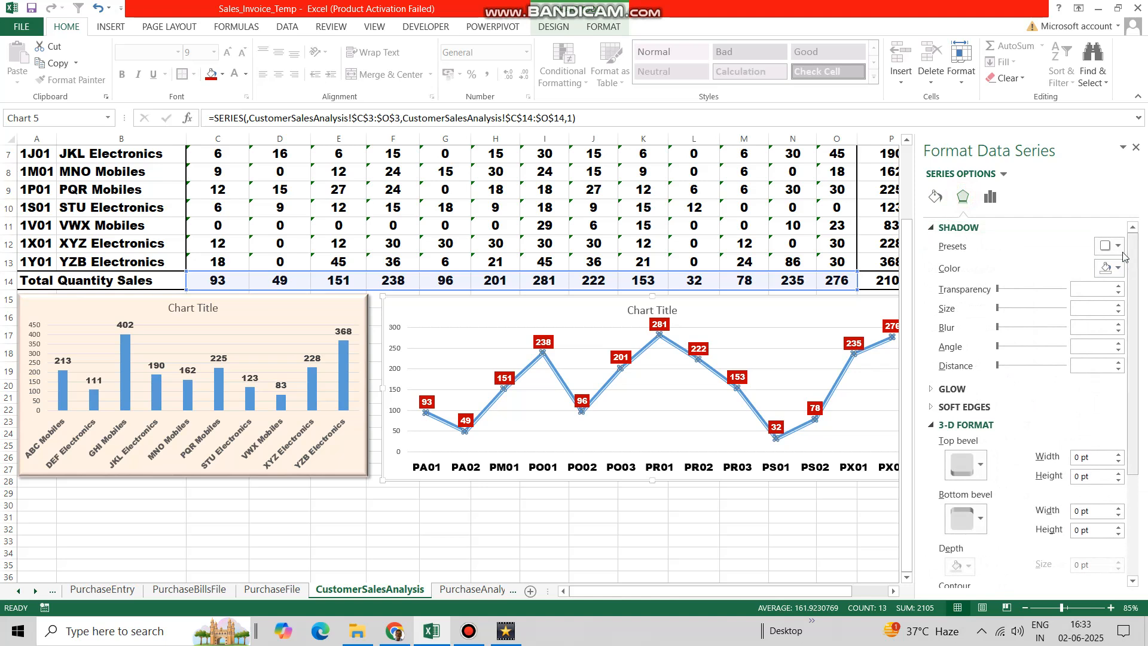
{"action": "left_click", "coordinate": [1109, 247]}
{"action": "left_click", "coordinate": [1030, 359]}
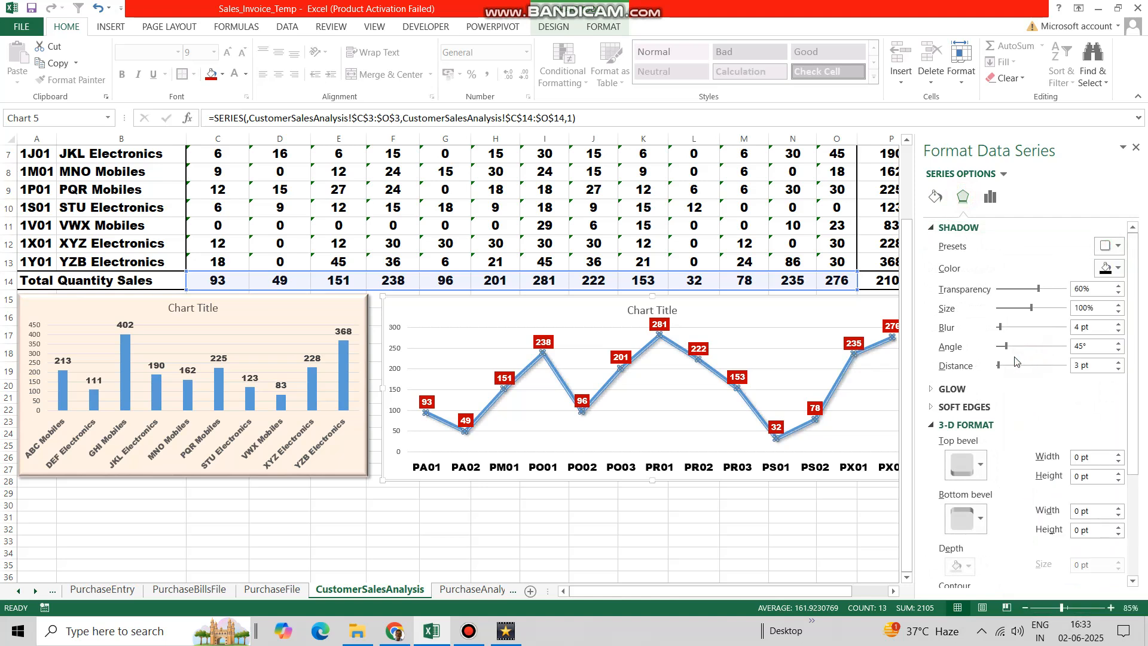
Give the line chart's plot area a gradient fill with a light orange last stop and change the gradient's direction.
{"action": "left_click", "coordinate": [936, 198]}
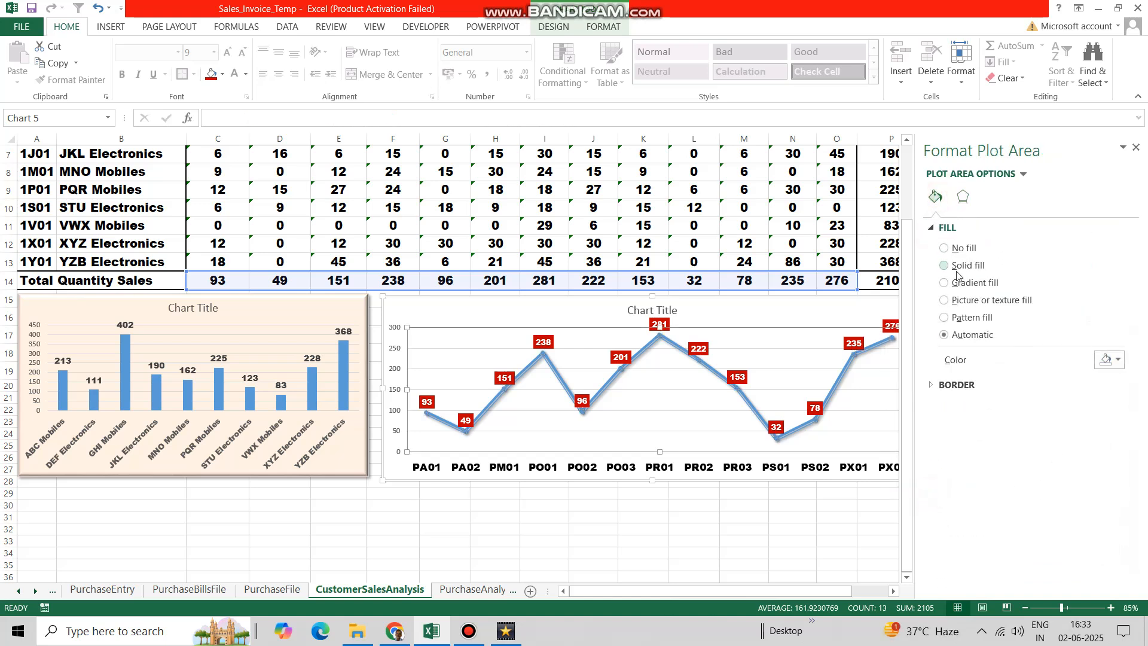
{"action": "left_click", "coordinate": [957, 281]}
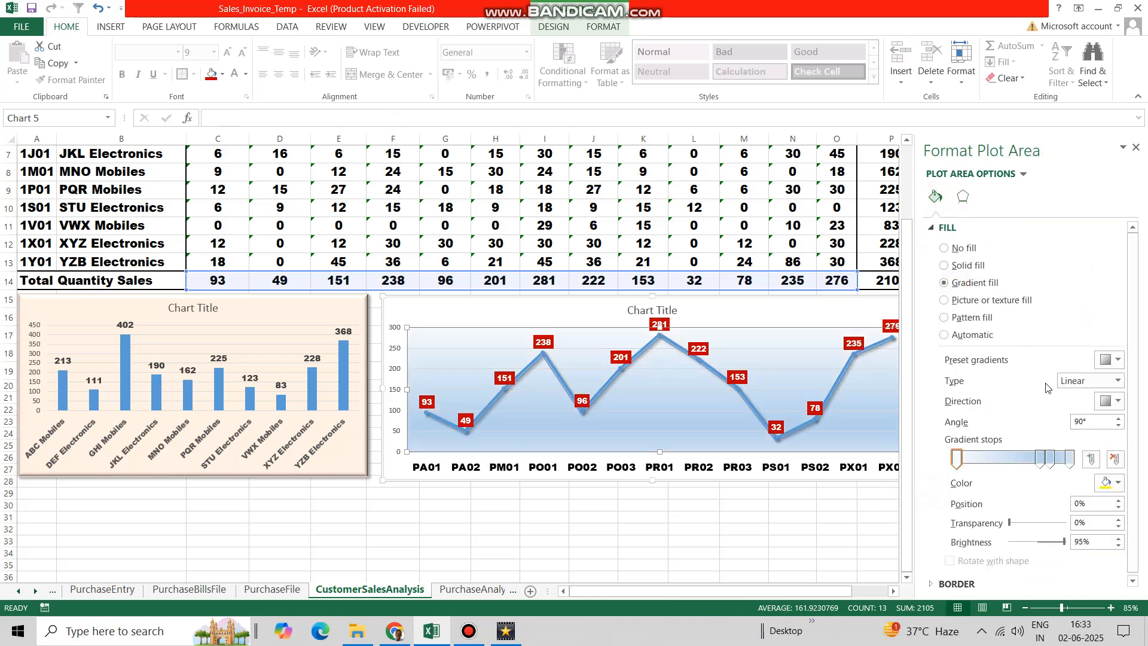
{"action": "left_click", "coordinate": [1070, 460]}
{"action": "left_click", "coordinate": [1113, 482]}
{"action": "left_click", "coordinate": [1094, 390]}
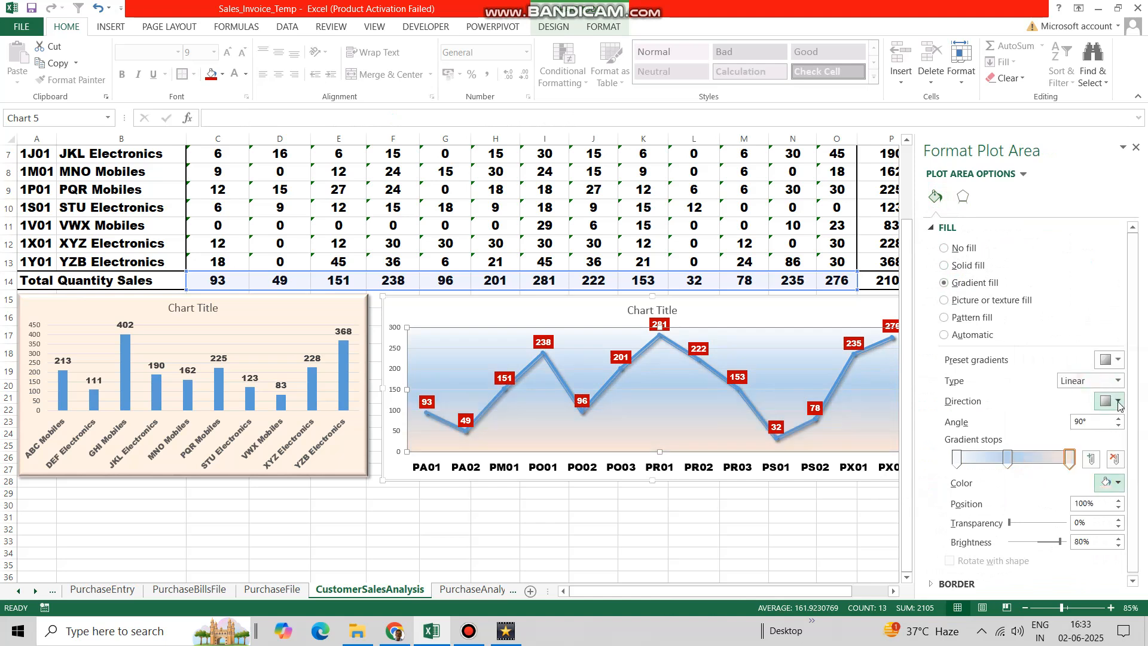
{"action": "left_click", "coordinate": [1111, 400]}
{"action": "left_click", "coordinate": [1063, 461]}
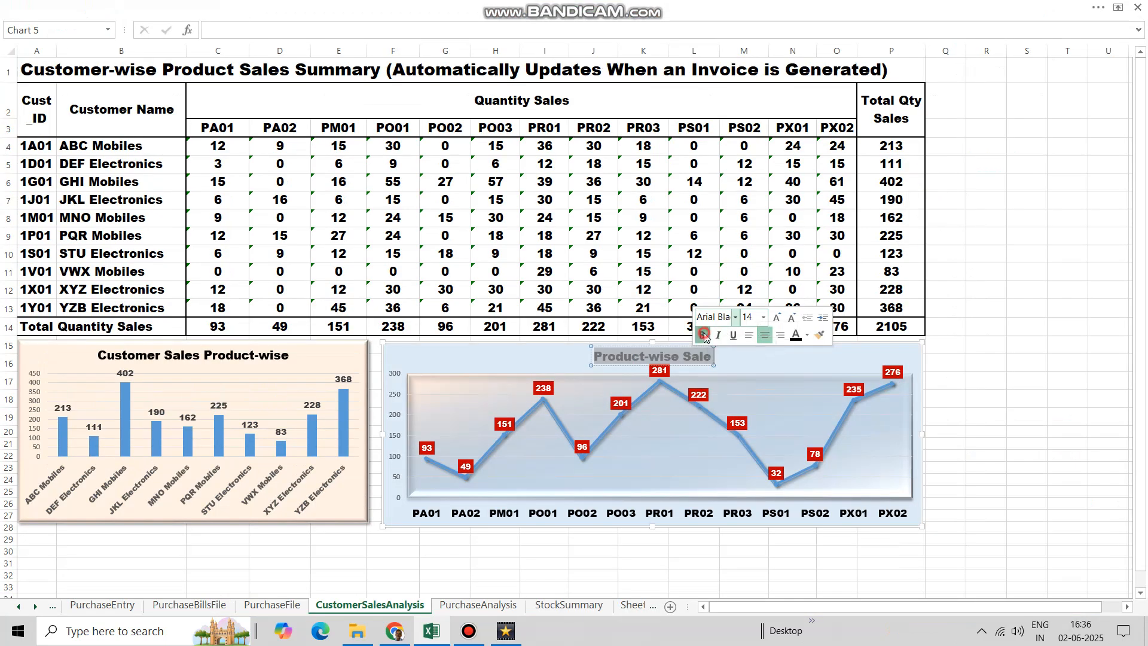
Insert a 3-D clustered column chart of StockSummary's Stock IN and Stock OUT, D4:E16, and fit it beside the table down to row 17.
{"action": "left_click", "coordinate": [988, 410]}
{"action": "key", "text": "Down"}
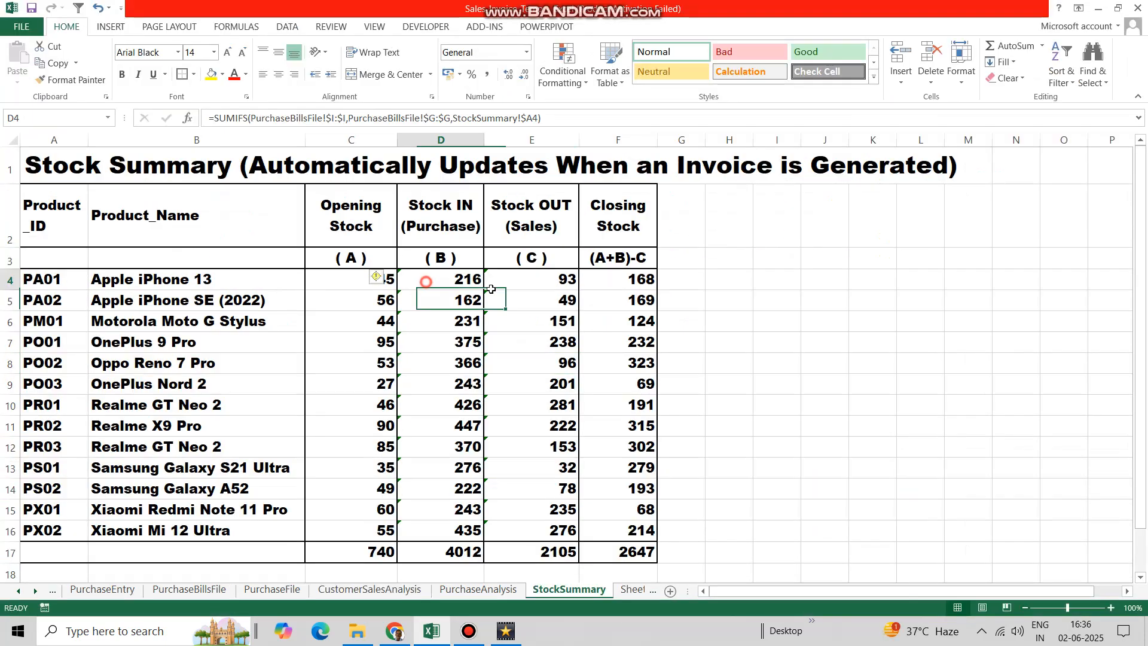
{"action": "left_click_drag", "start_coordinate": [455, 279], "coordinate": [558, 535]}
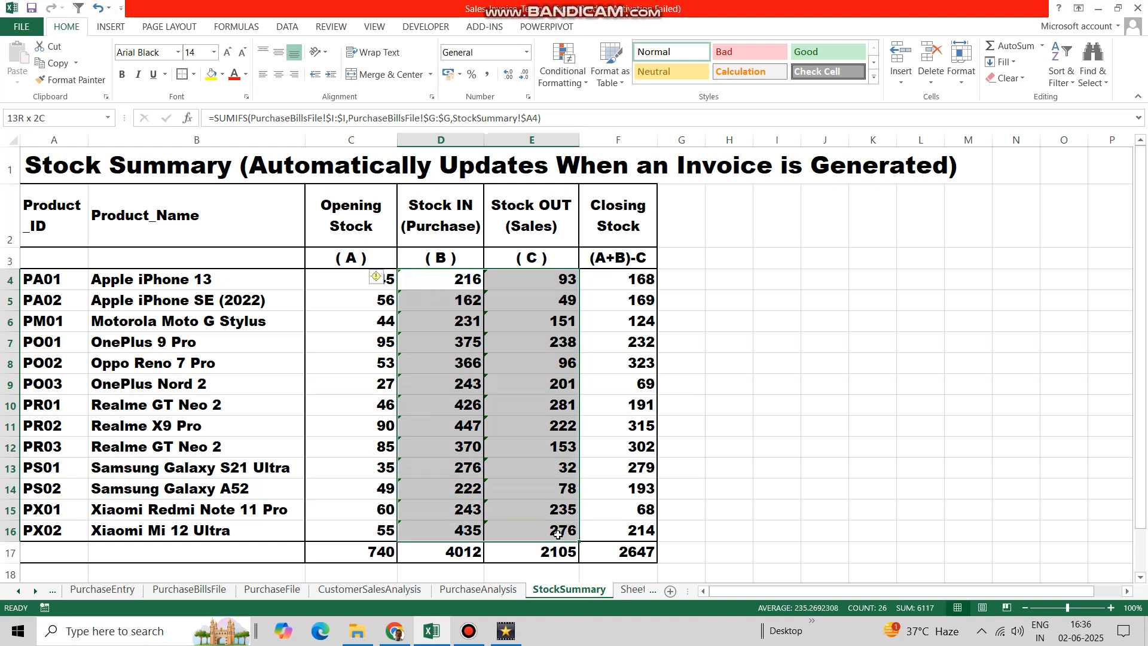
{"action": "left_click", "coordinate": [111, 26]}
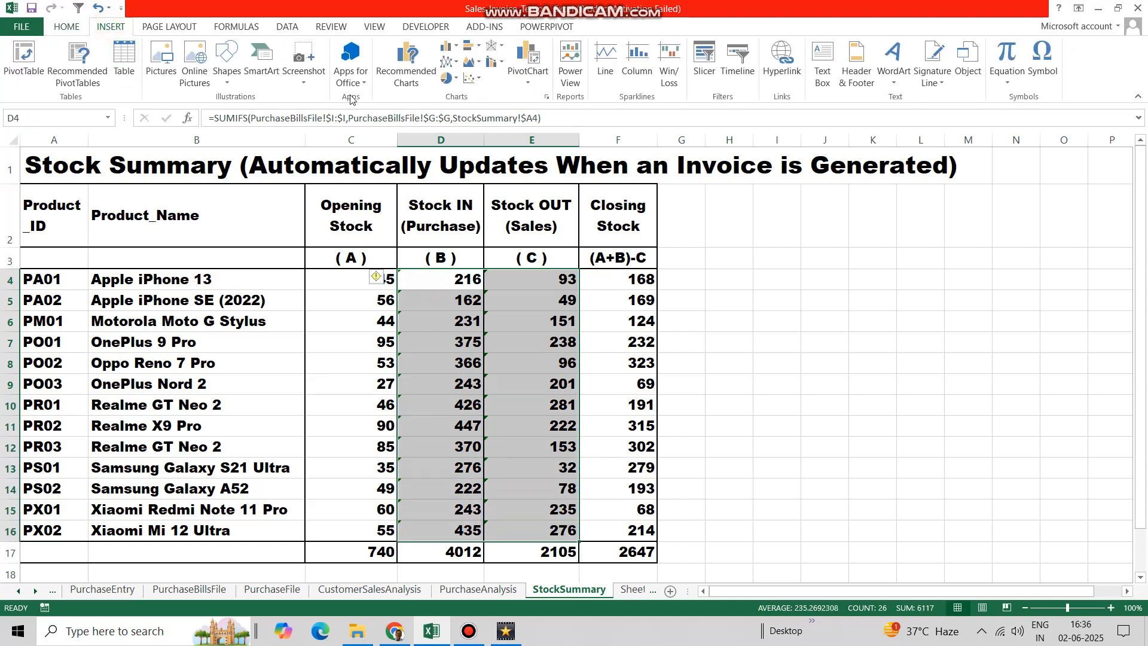
{"action": "left_click", "coordinate": [447, 46]}
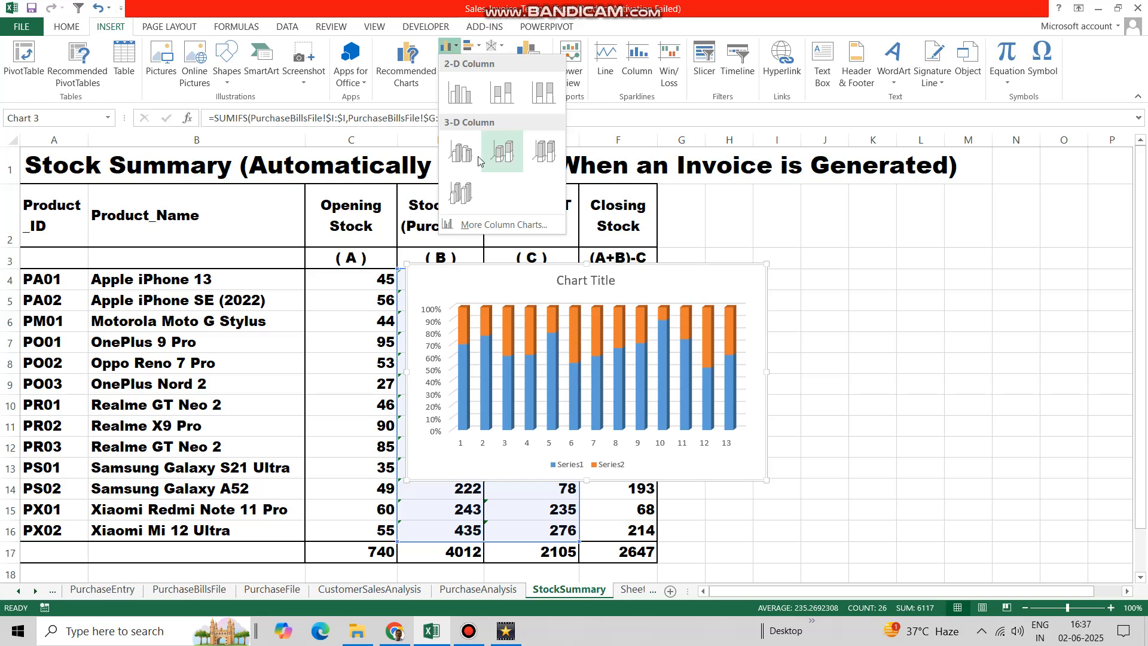
{"action": "left_click", "coordinate": [461, 166]}
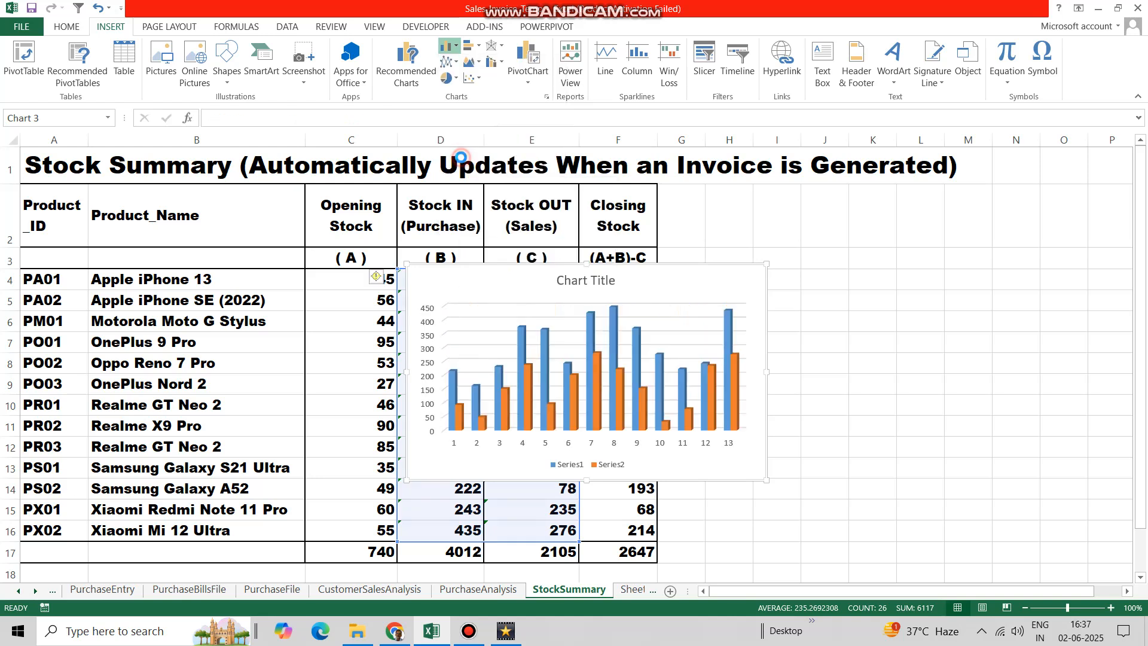
{"action": "left_click_drag", "start_coordinate": [520, 267], "coordinate": [776, 182]}
{"action": "left_click_drag", "start_coordinate": [843, 396], "coordinate": [842, 562]}
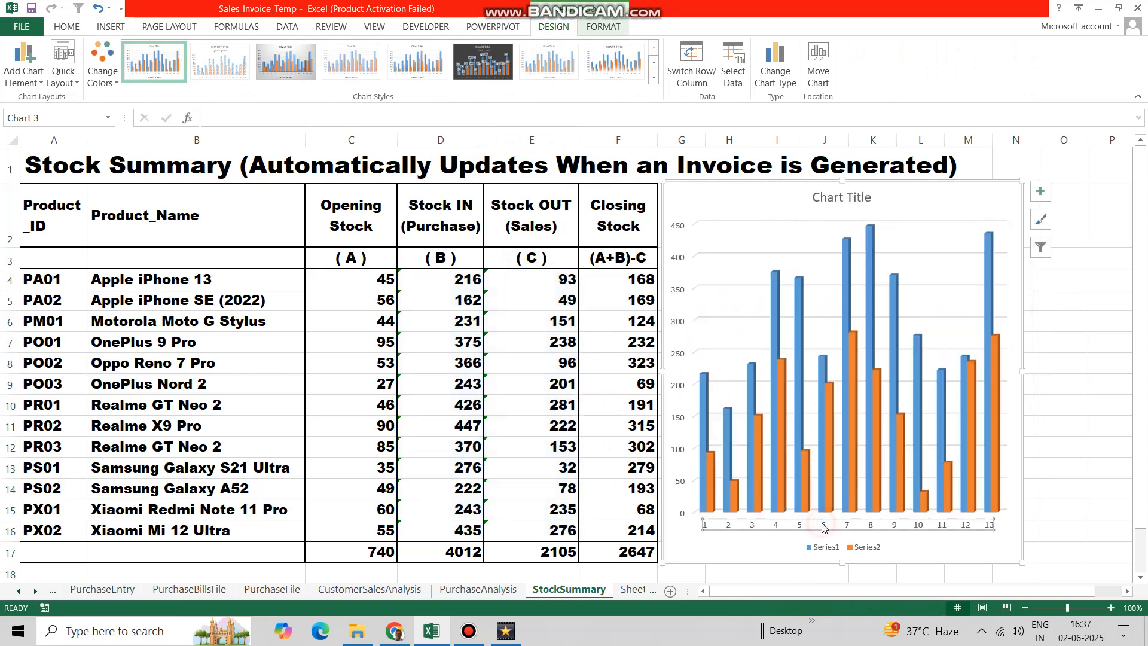
Set the stock chart's horizontal axis labels to the product names in StockSummary B4:B16.
{"action": "right_click", "coordinate": [823, 527]}
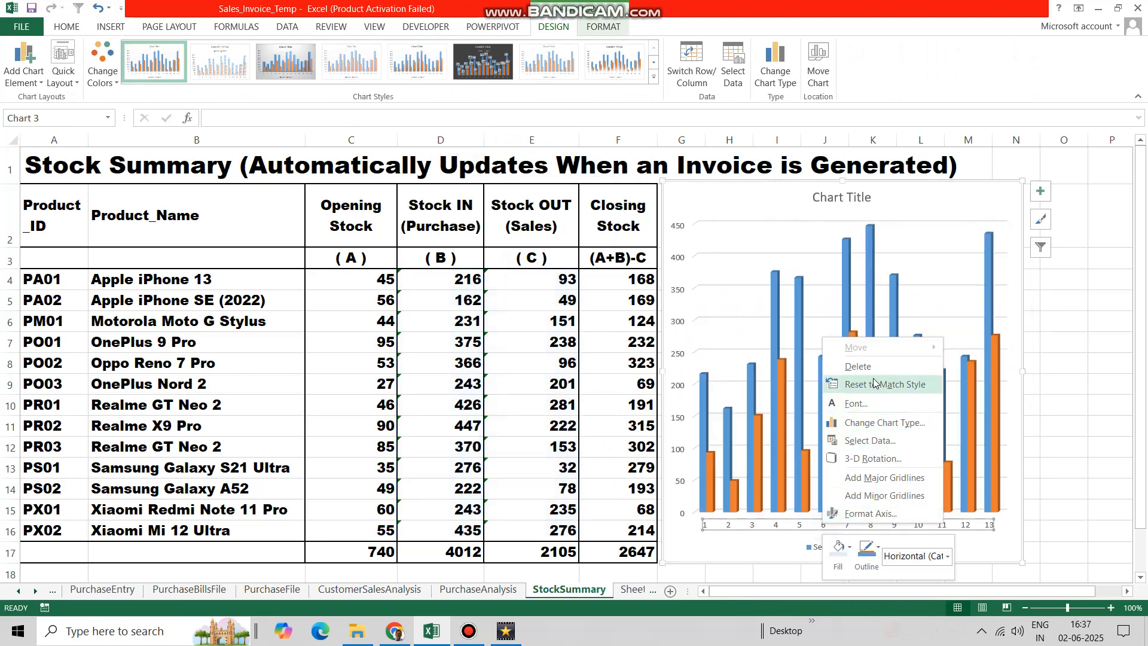
{"action": "left_click", "coordinate": [871, 443]}
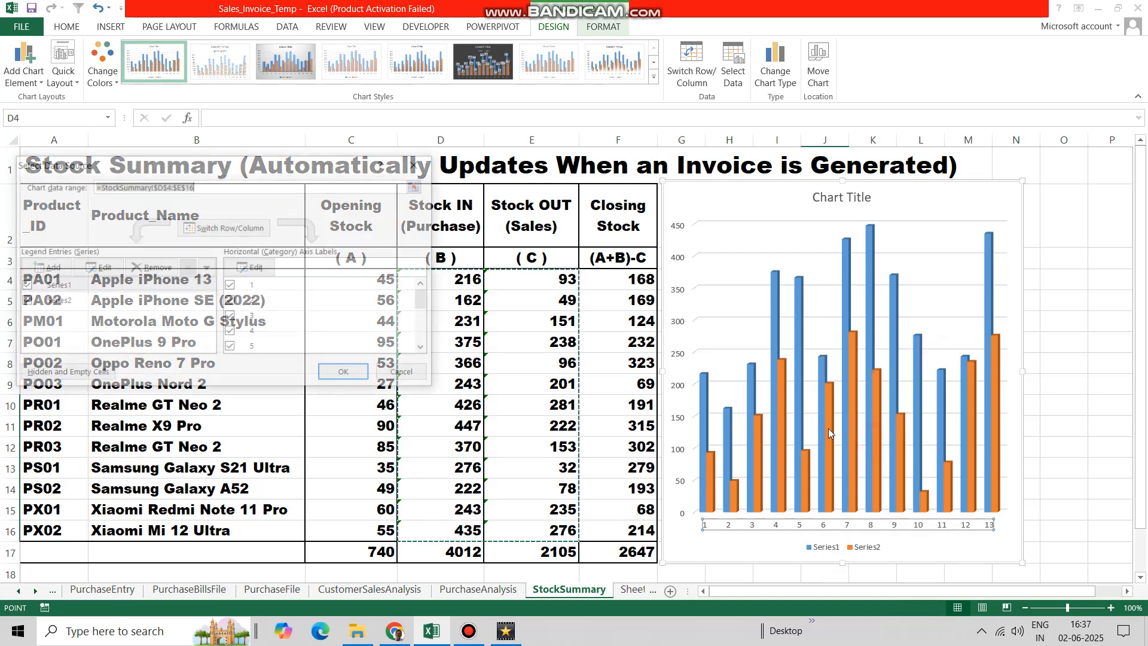
{"action": "left_click", "coordinate": [252, 267]}
{"action": "left_click", "coordinate": [252, 276]}
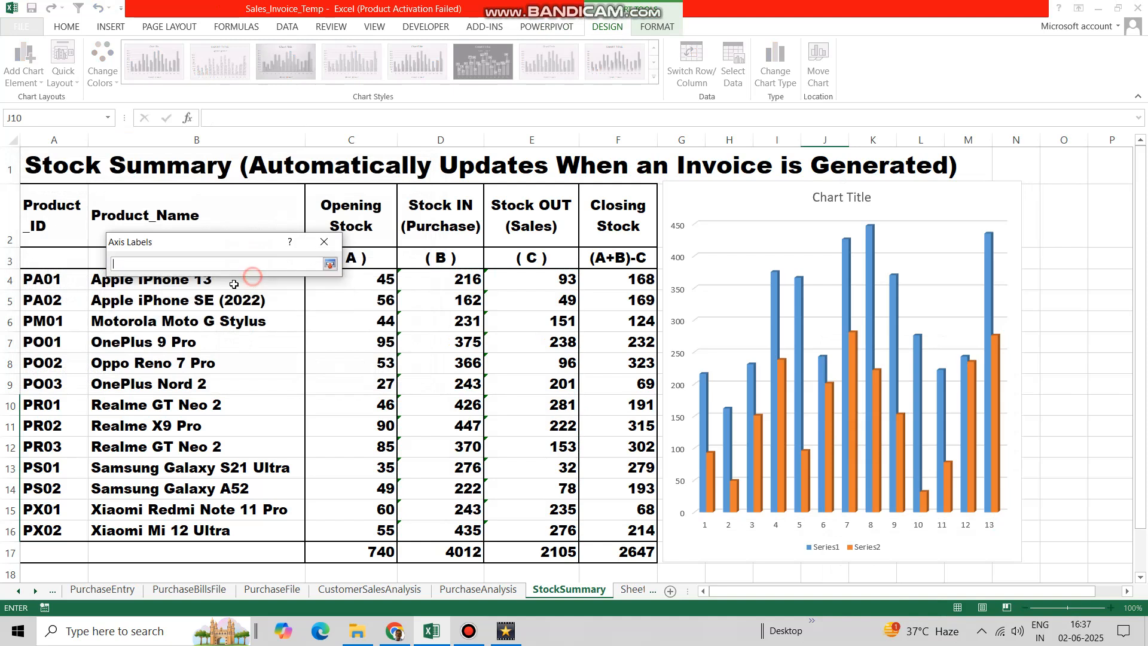
{"action": "left_click_drag", "start_coordinate": [100, 285], "coordinate": [302, 535]}
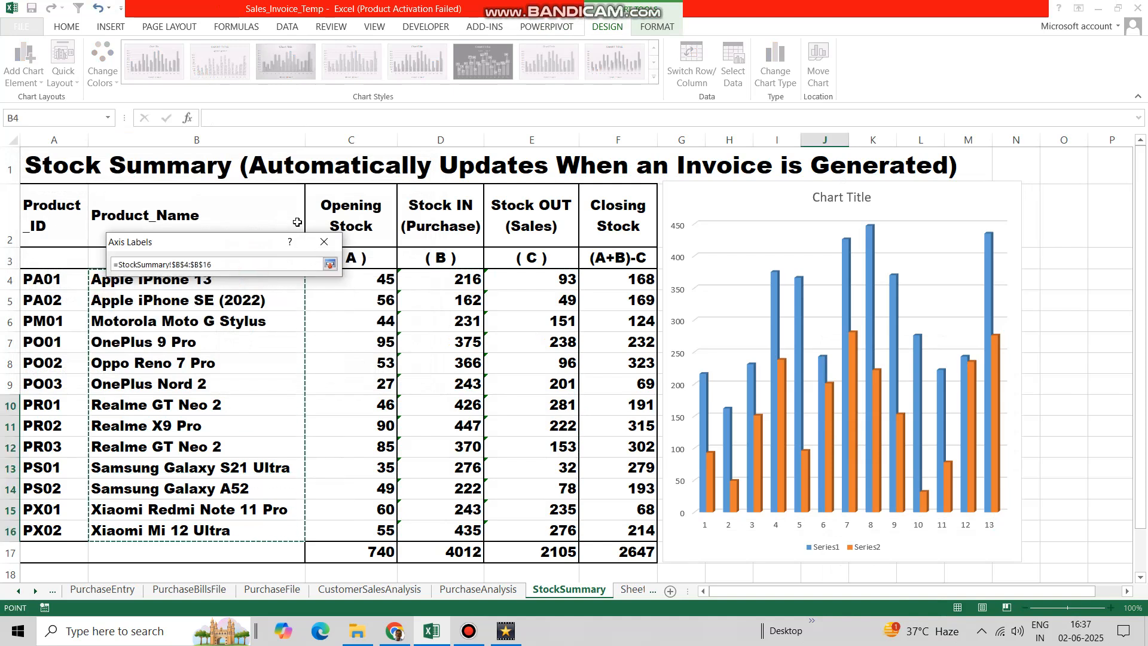
{"action": "left_click", "coordinate": [329, 264]}
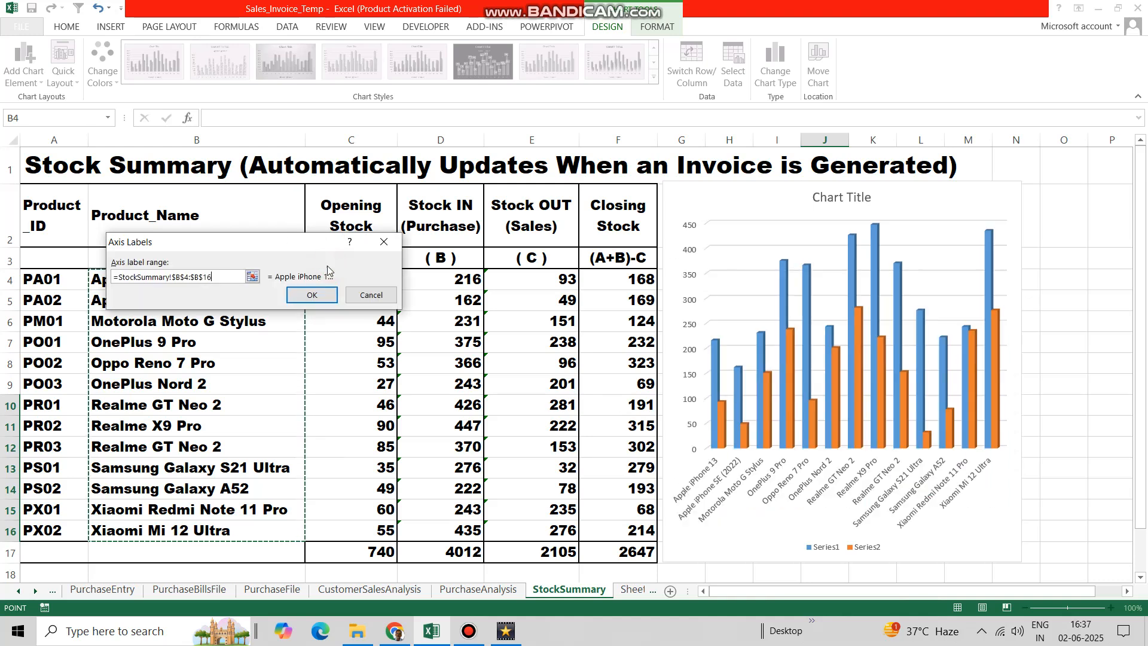
{"action": "left_click", "coordinate": [312, 295]}
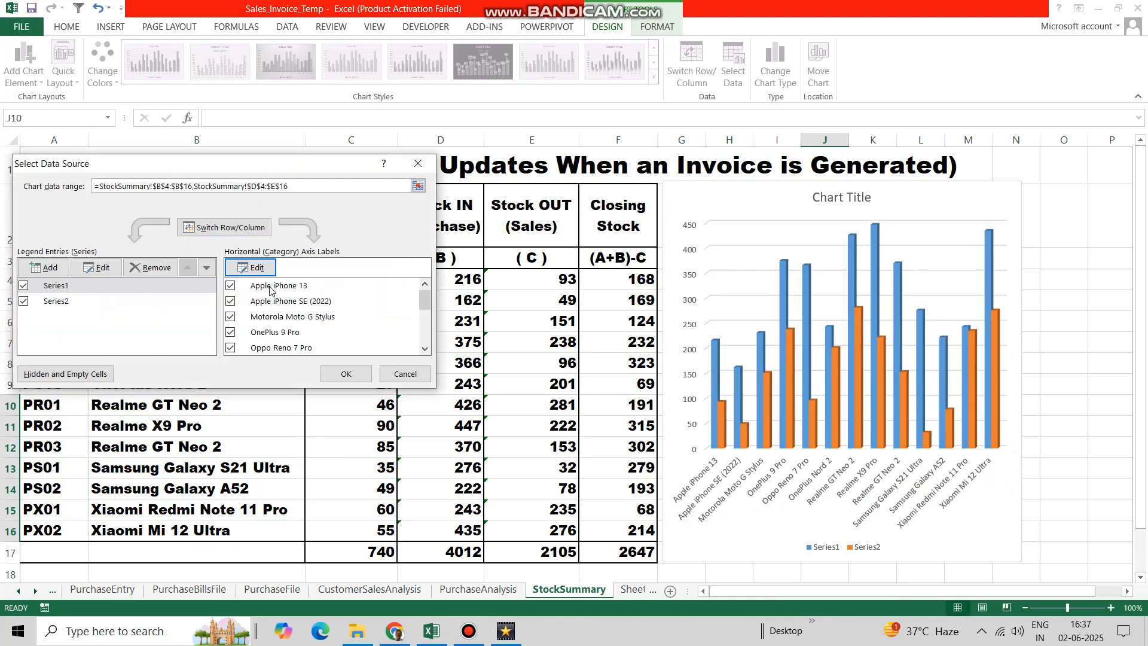
{"action": "left_click", "coordinate": [345, 374]}
Format the stock chart's product axis labels in Arial Black and widen the chart to the end of column O.
{"action": "left_click", "coordinate": [66, 27]}
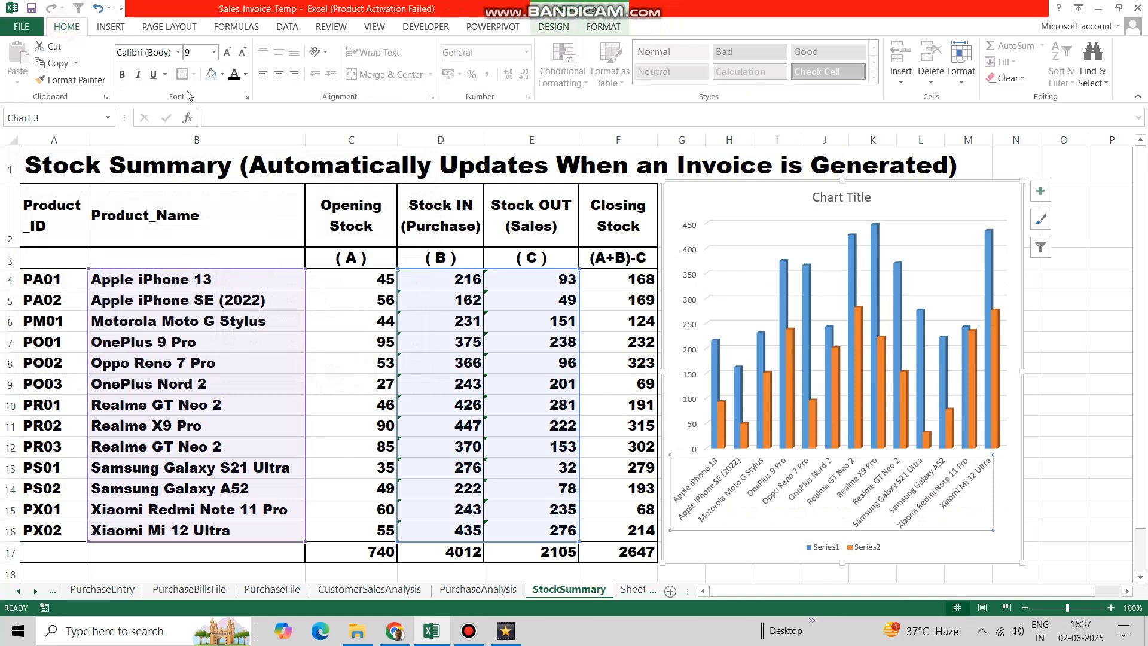
{"action": "left_click", "coordinate": [177, 55]}
{"action": "left_click", "coordinate": [178, 141]}
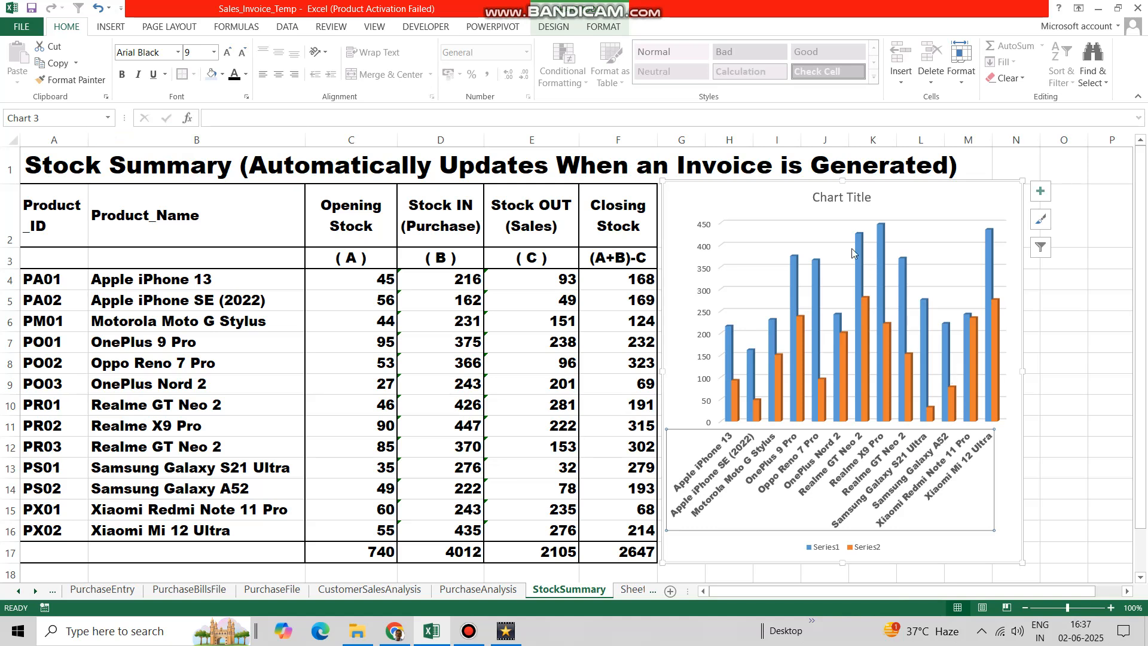
{"action": "left_click_drag", "start_coordinate": [1024, 371], "coordinate": [1112, 377]}
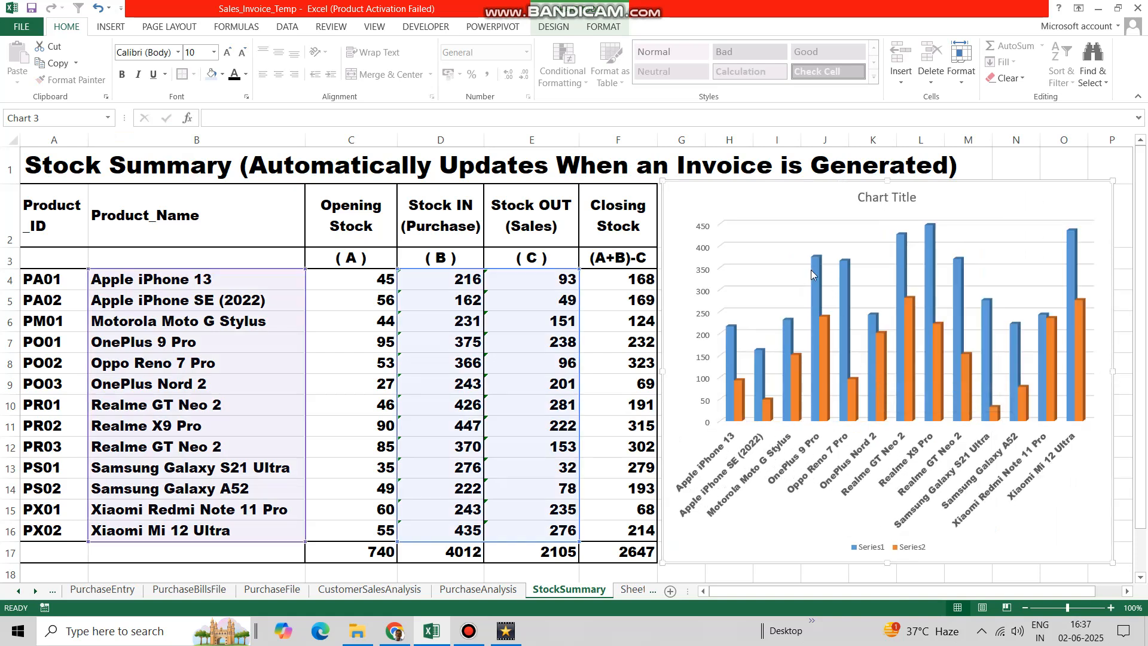
Fill the stock chart's area with the light blue-and-pink mottled texture.
{"action": "right_click", "coordinate": [1111, 248]}
{"action": "left_click", "coordinate": [1045, 538]}
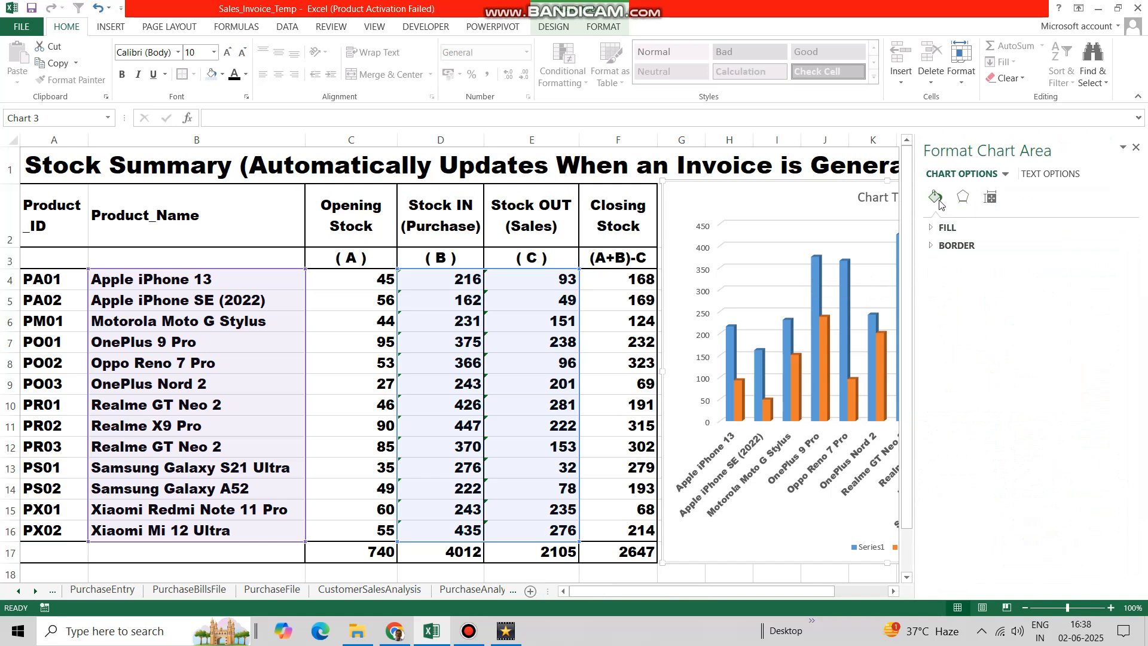
{"action": "left_click", "coordinate": [946, 228]}
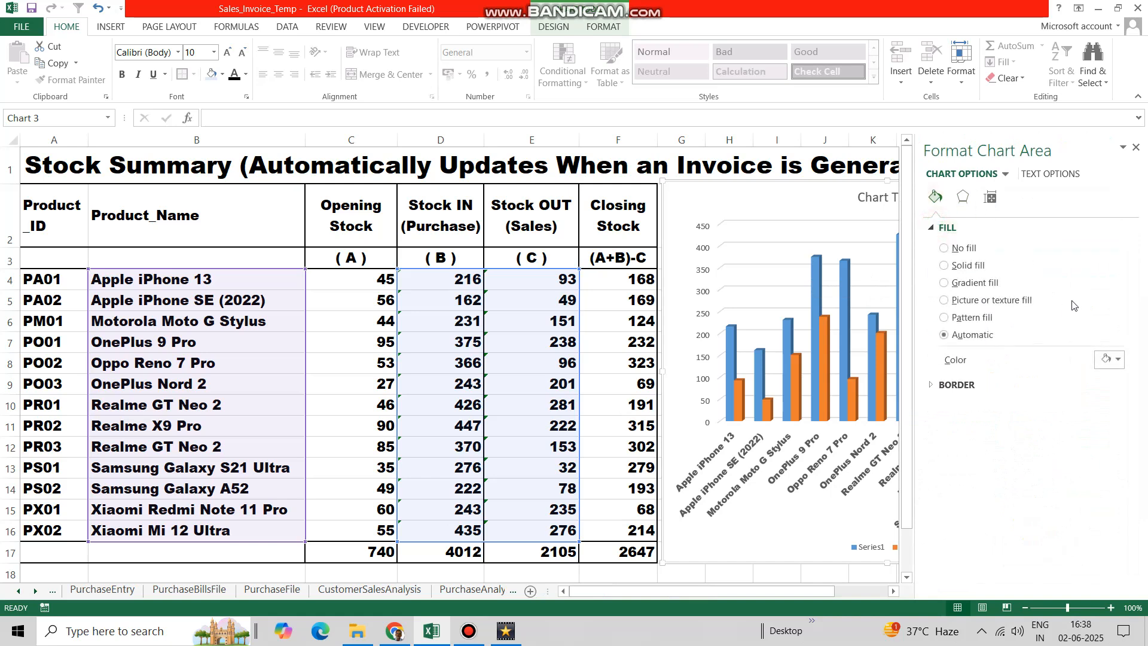
{"action": "left_click", "coordinate": [964, 302]}
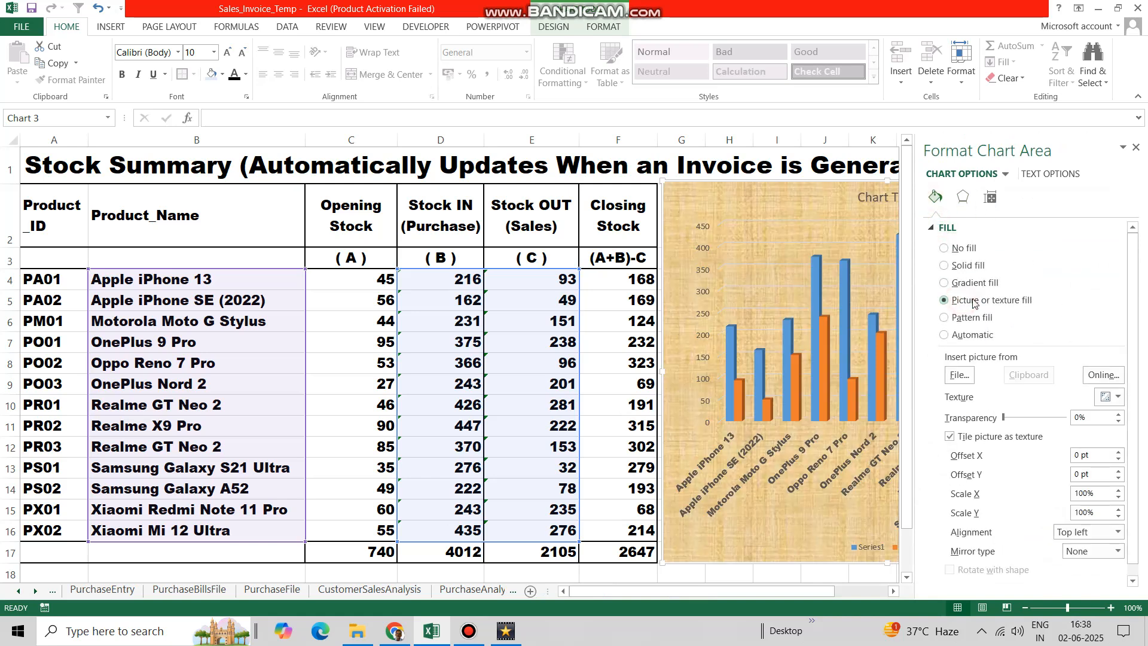
{"action": "left_click", "coordinate": [1118, 397]}
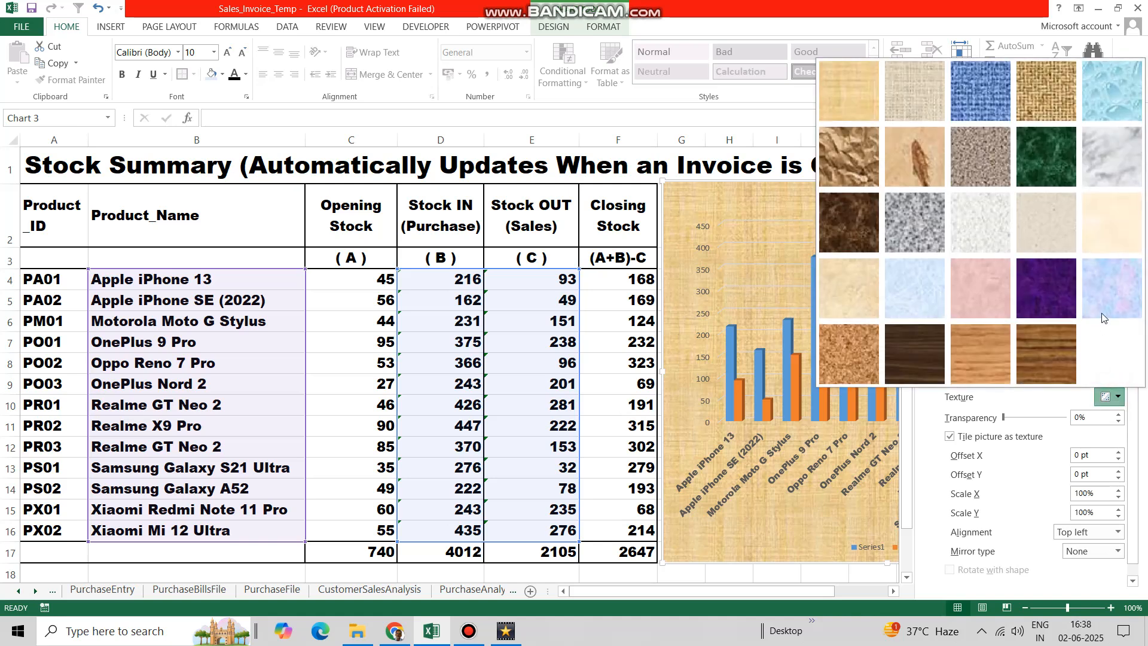
{"action": "left_click", "coordinate": [1109, 290]}
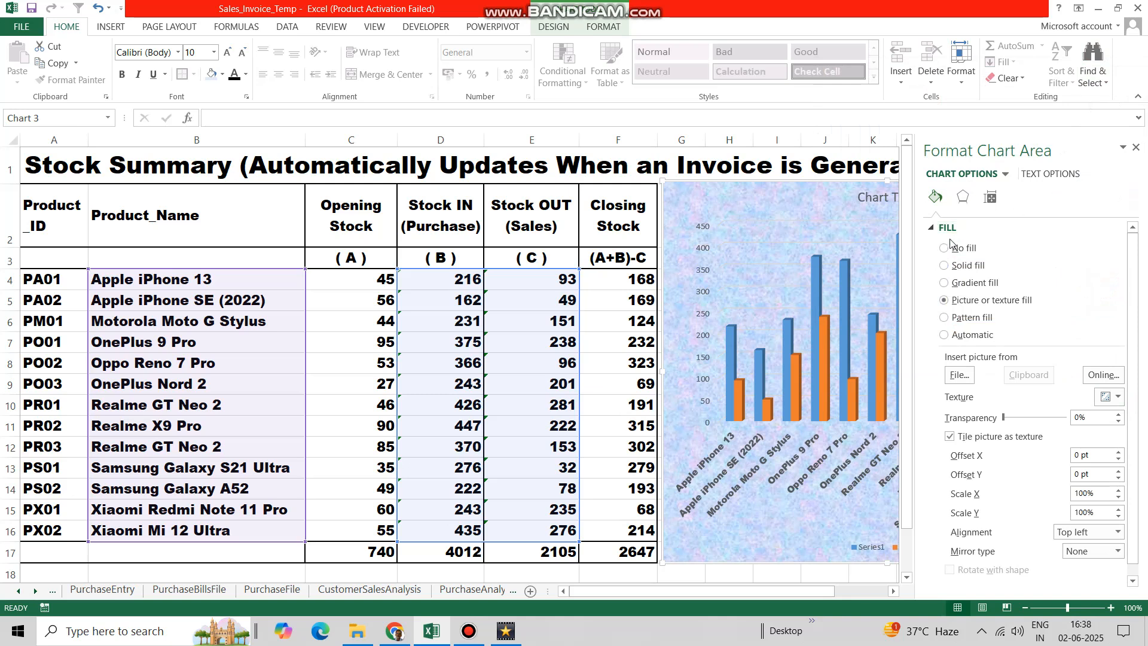
Give the chart area the first outer shadow preset and the third-row, third-column top bevel, 9 pt wide and 6 pt high.
{"action": "left_click", "coordinate": [964, 198]}
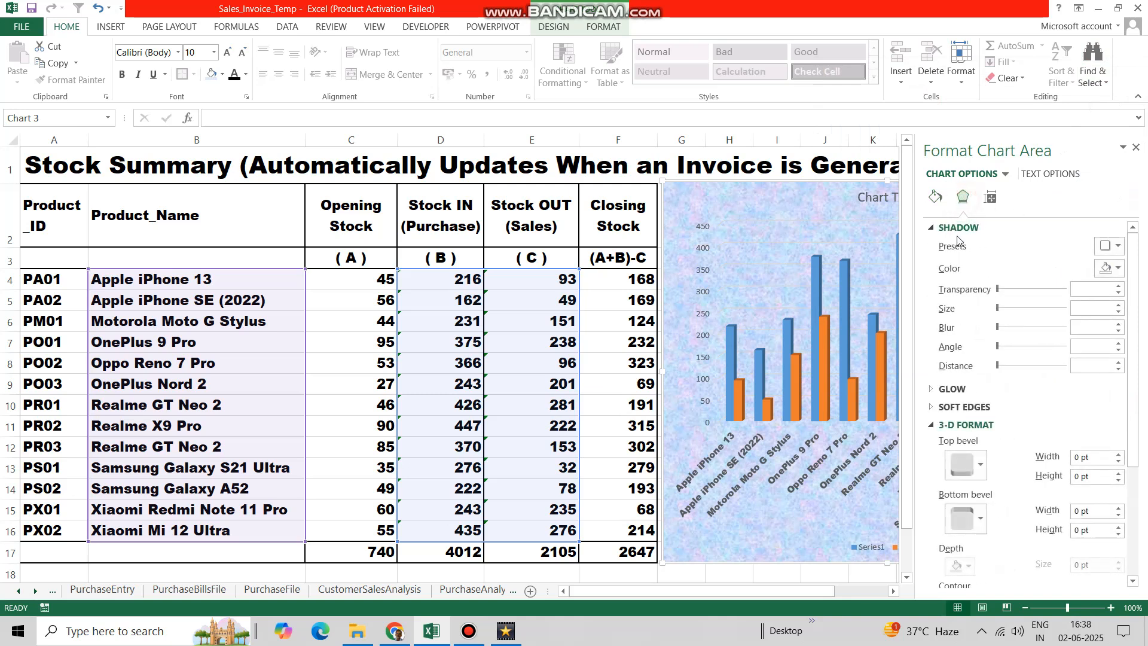
{"action": "left_click", "coordinate": [1108, 248]}
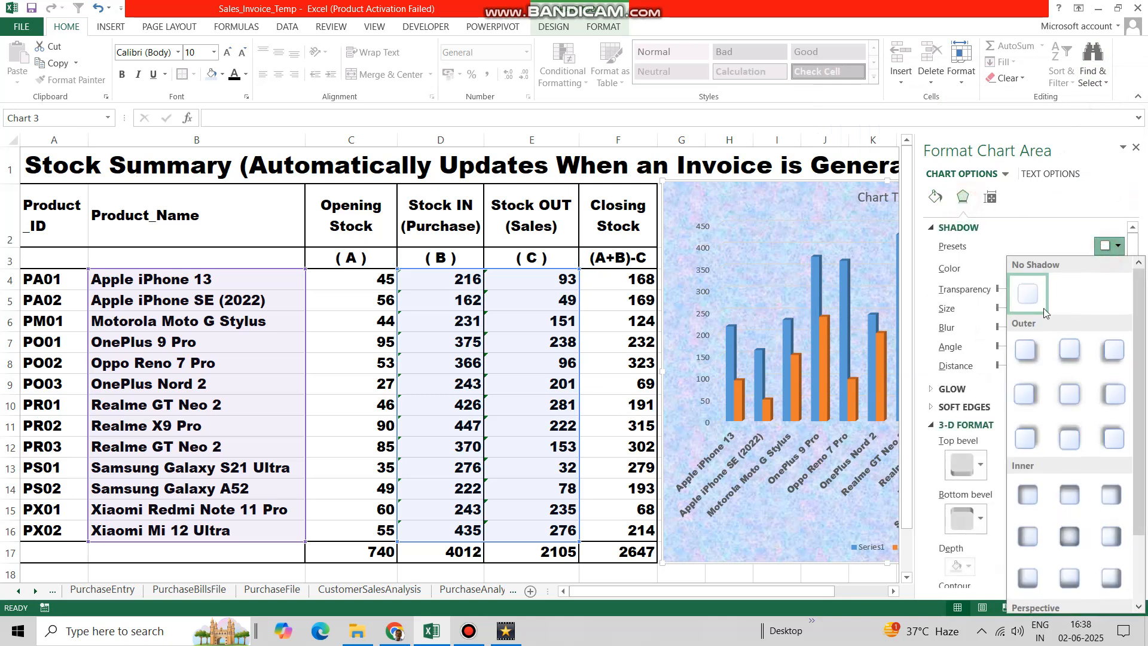
{"action": "left_click", "coordinate": [1024, 354]}
{"action": "left_click", "coordinate": [972, 474]}
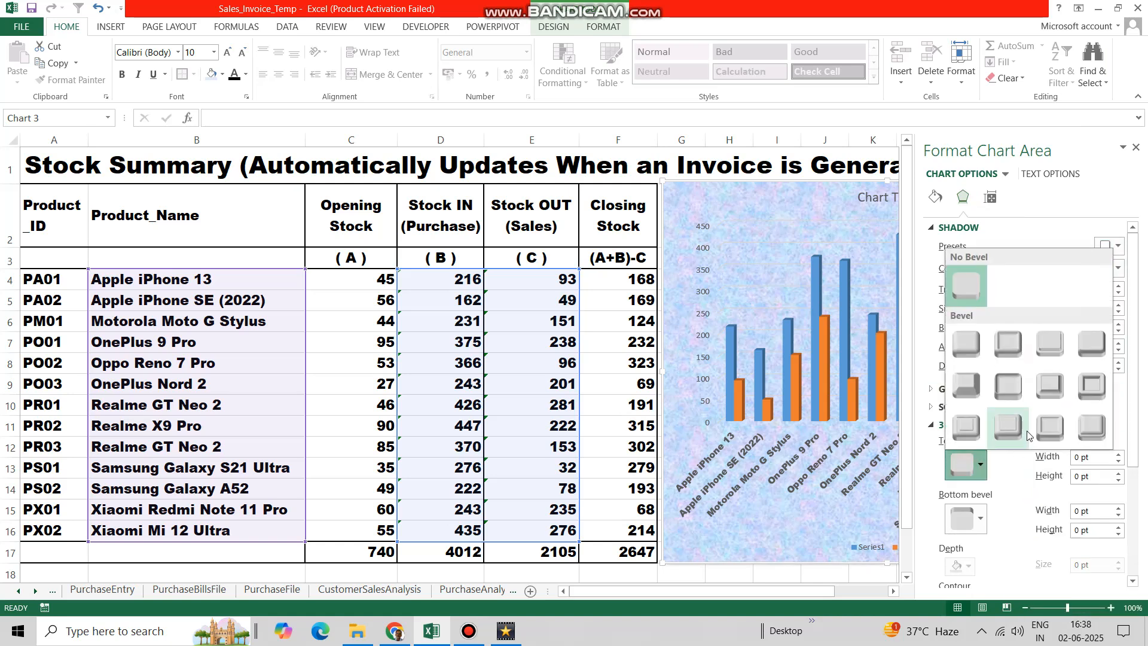
{"action": "left_click", "coordinate": [1032, 433]}
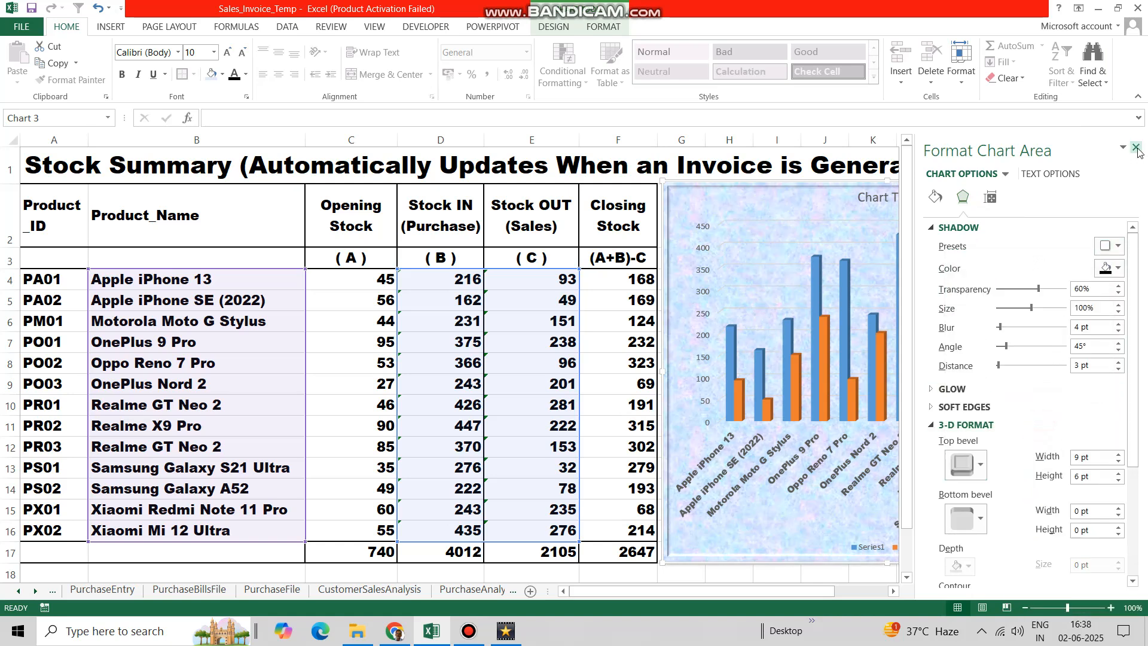
{"action": "left_click", "coordinate": [1137, 148]}
Auto-hide the ribbon so the stock table and chart fill the window.
{"action": "scroll", "coordinate": [722, 394], "scroll_direction": "down", "scroll_amount": 1}
{"action": "scroll", "coordinate": [722, 394], "scroll_direction": "up", "scroll_amount": 1}
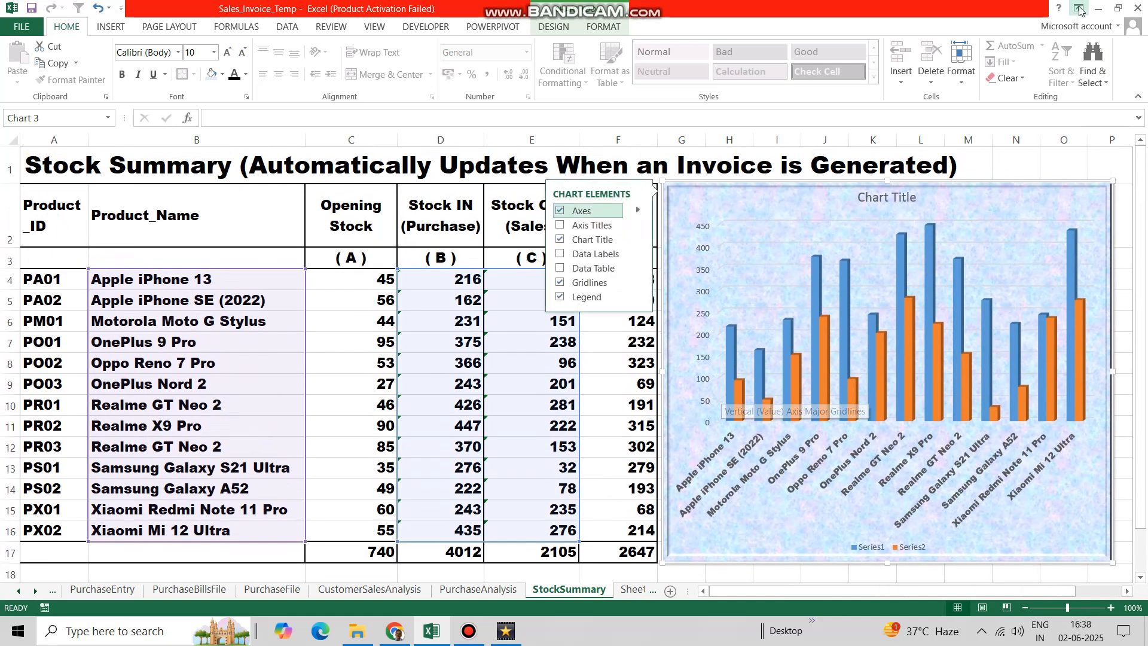
{"action": "left_click", "coordinate": [1079, 8]}
{"action": "left_click", "coordinate": [1065, 37]}
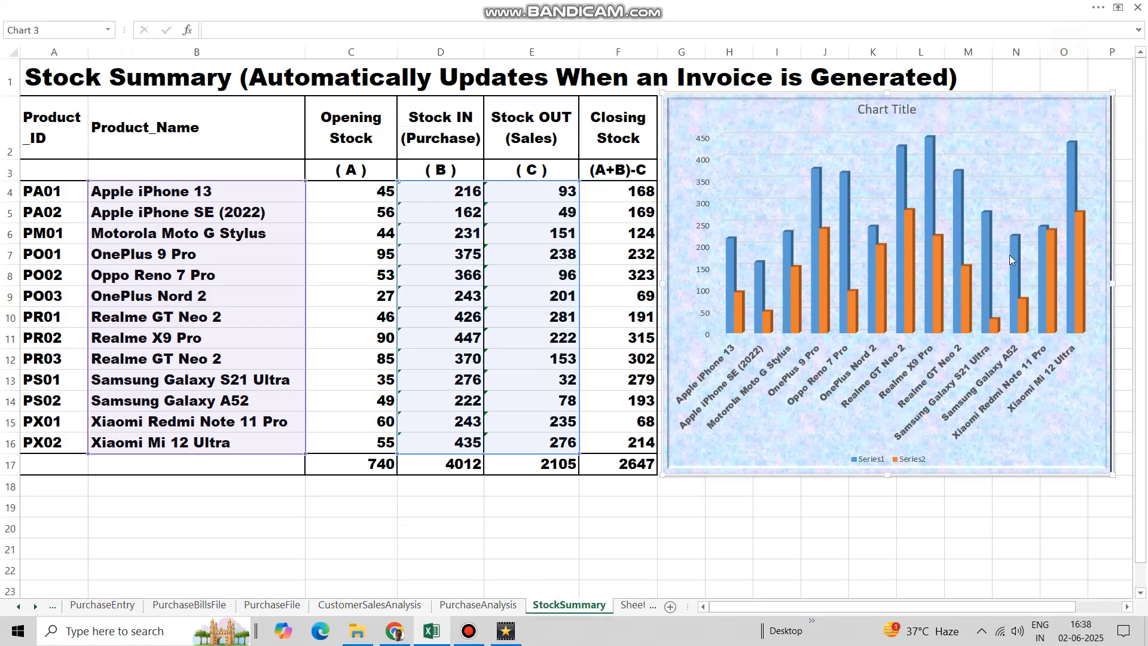